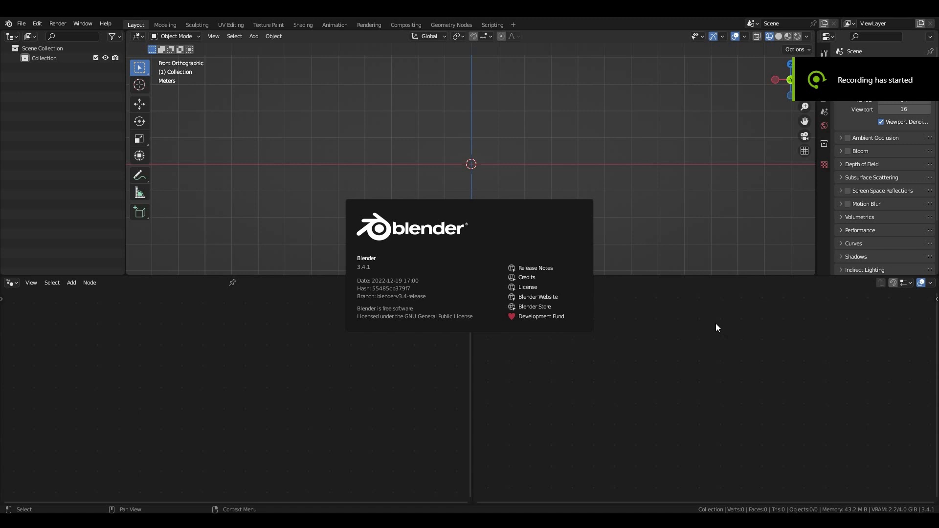
# - Add a UV sphere at the world origin with 128 segments and 64 rings
pyautogui.click(716, 324)
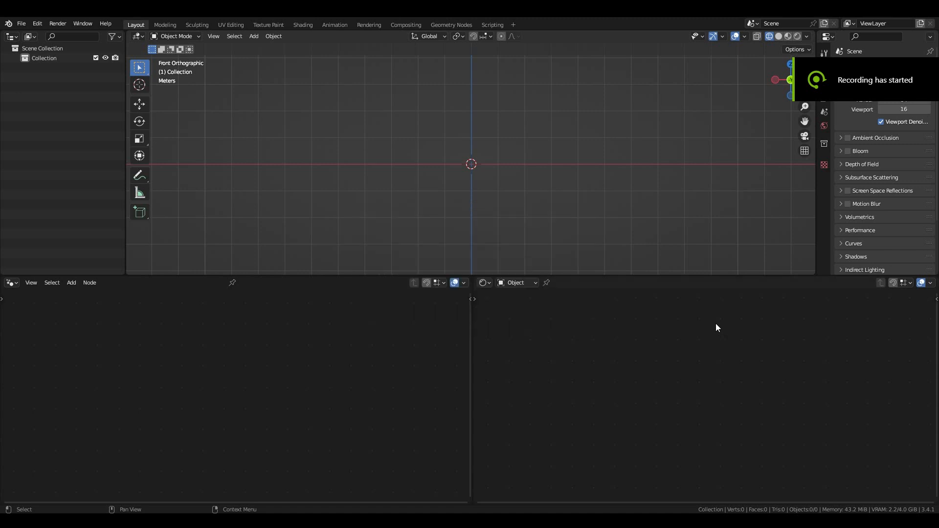
pyautogui.hotkey('shift', 'a')
pyautogui.moveTo(483, 140)
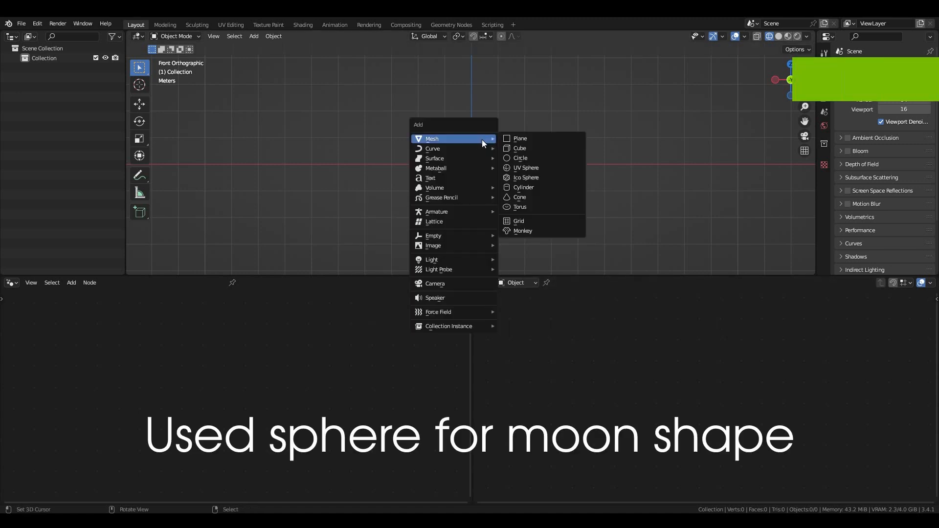
pyautogui.click(513, 169)
pyautogui.click(196, 267)
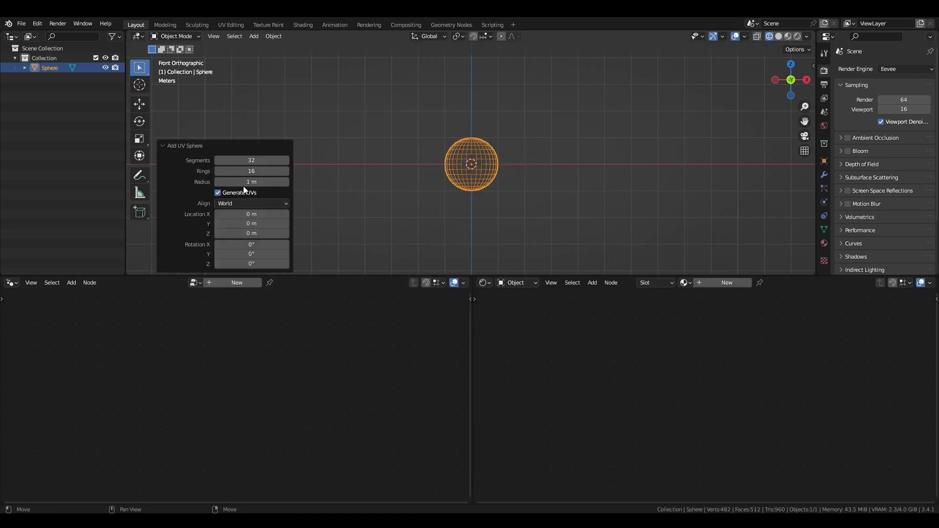
pyautogui.click(260, 161)
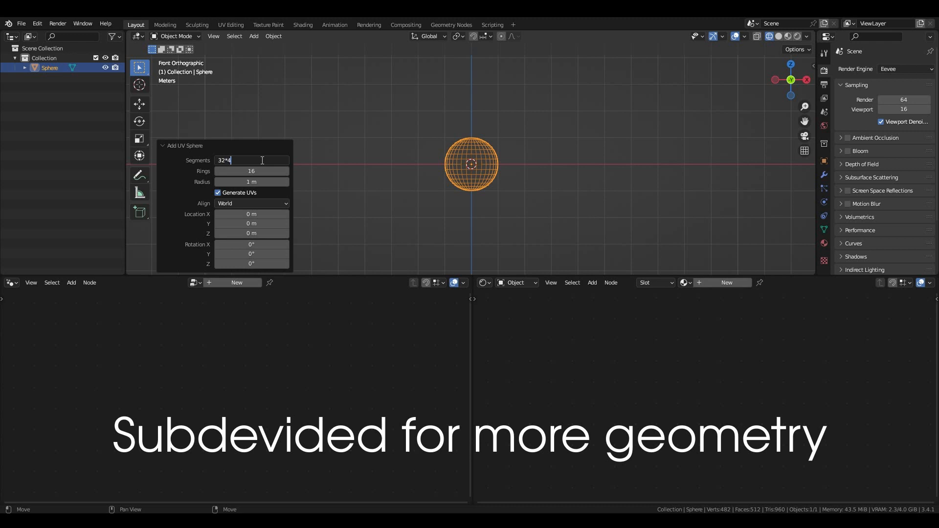
pyautogui.write('*4')
pyautogui.press('Tab')
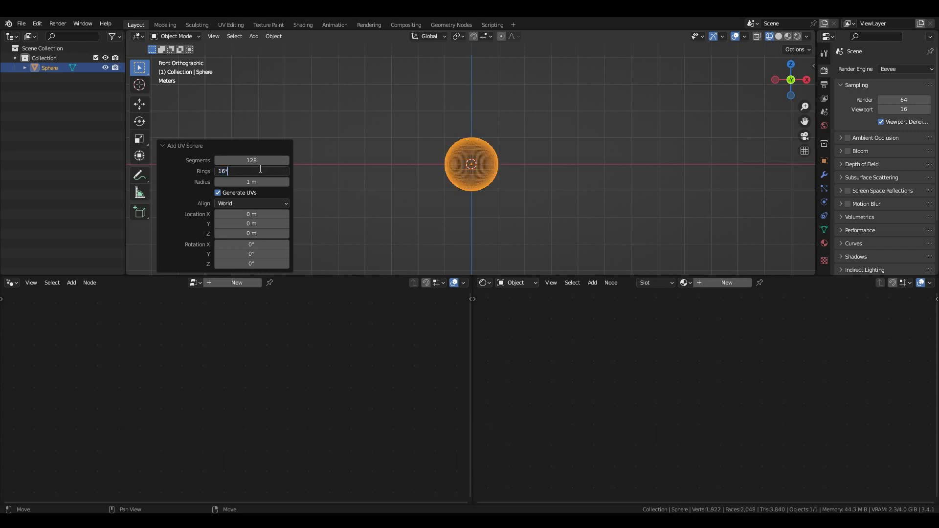
pyautogui.write('*4')
pyautogui.press('Return')
# - Increase the sphere's resolution to 256 segments and 128 rings, and collapse its creation settings
pyautogui.scroll(7, 534, 166)
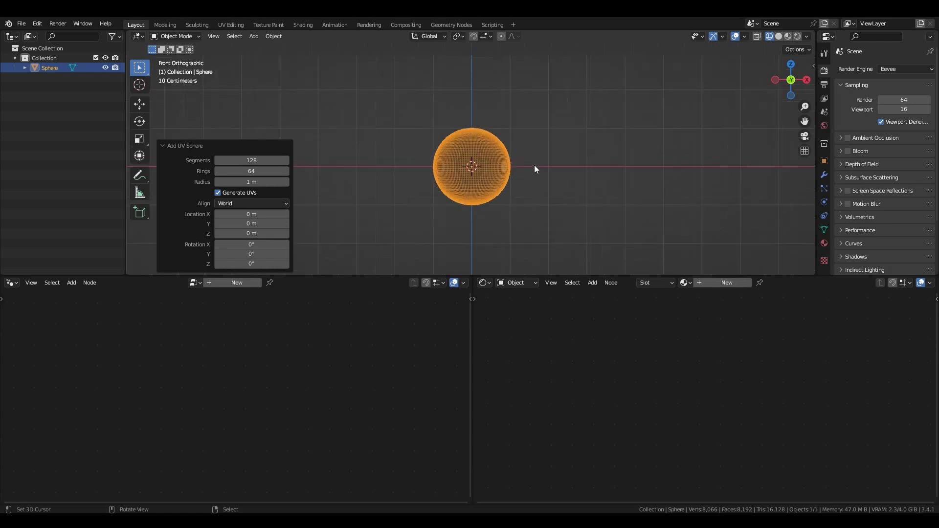
pyautogui.moveTo(537, 148)
pyautogui.mouseDown(button='middle')
pyautogui.moveTo(462, 120)
pyautogui.moveTo(382, 167)
pyautogui.moveTo(496, 96)
pyautogui.moveTo(548, 139)
pyautogui.mouseUp(button='middle')
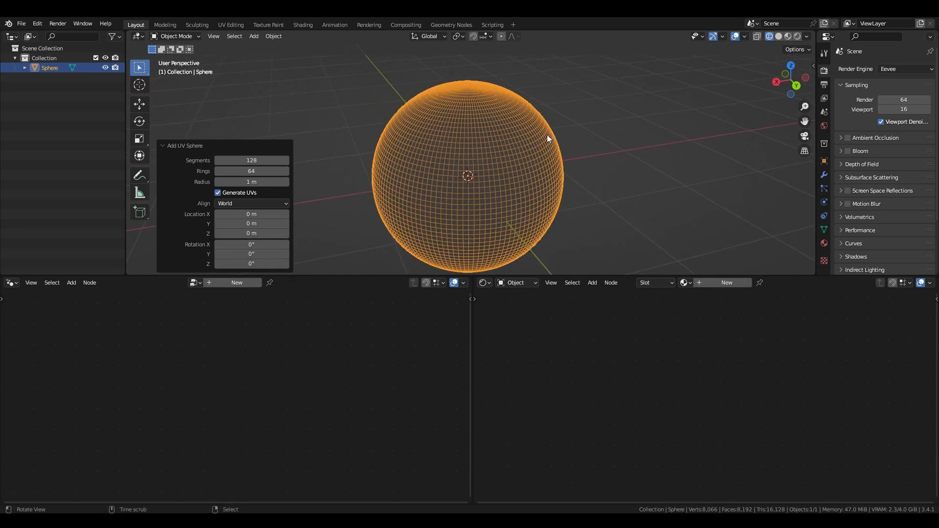
pyautogui.doubleClick(265, 160)
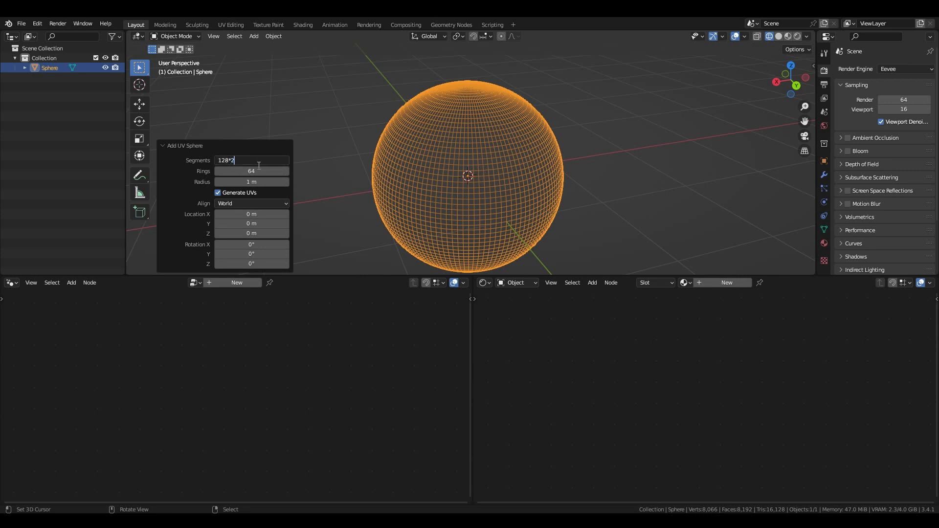
pyautogui.press('Return')
pyautogui.doubleClick(255, 171)
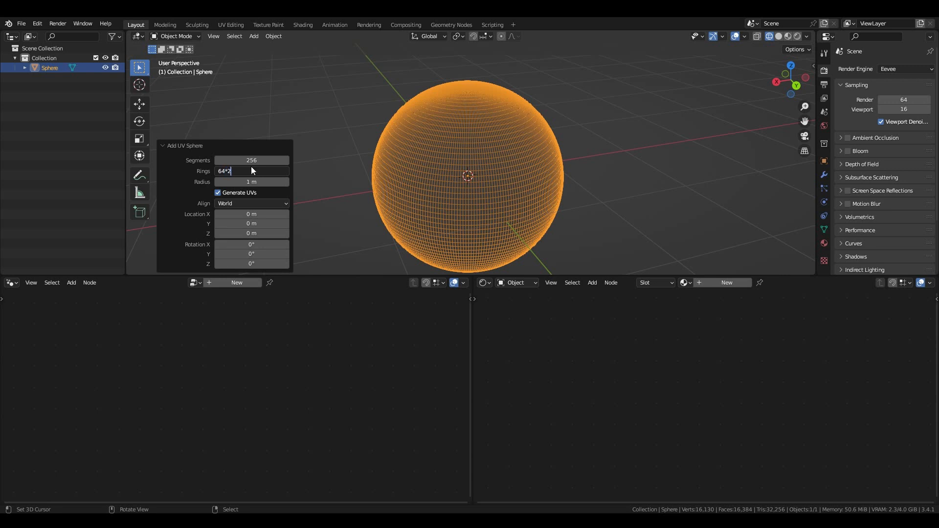
pyautogui.press('Return')
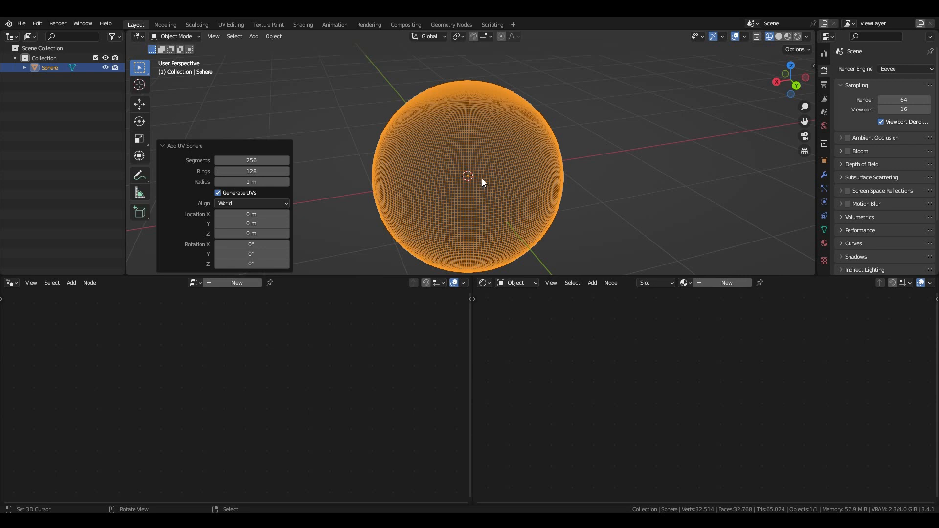
pyautogui.scroll(2, 482, 178)
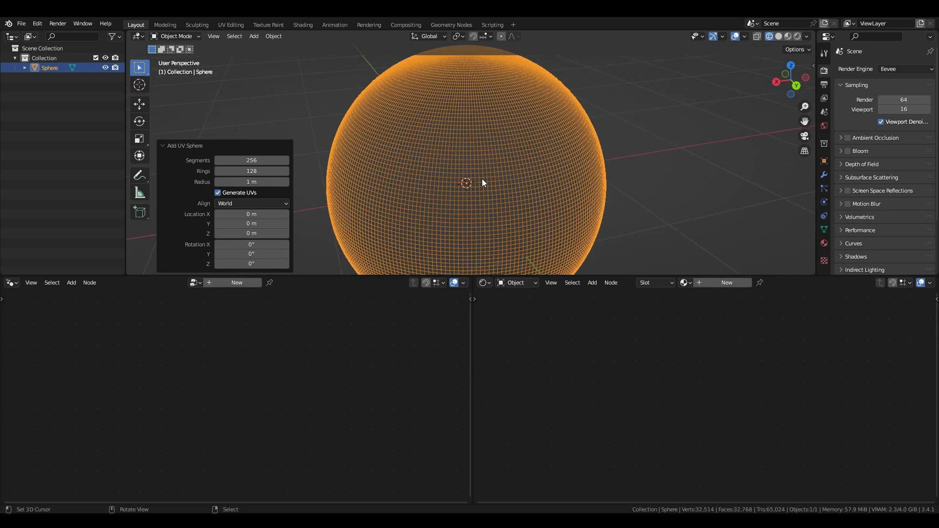
pyautogui.click(187, 146)
pyautogui.scroll(-3, 537, 151)
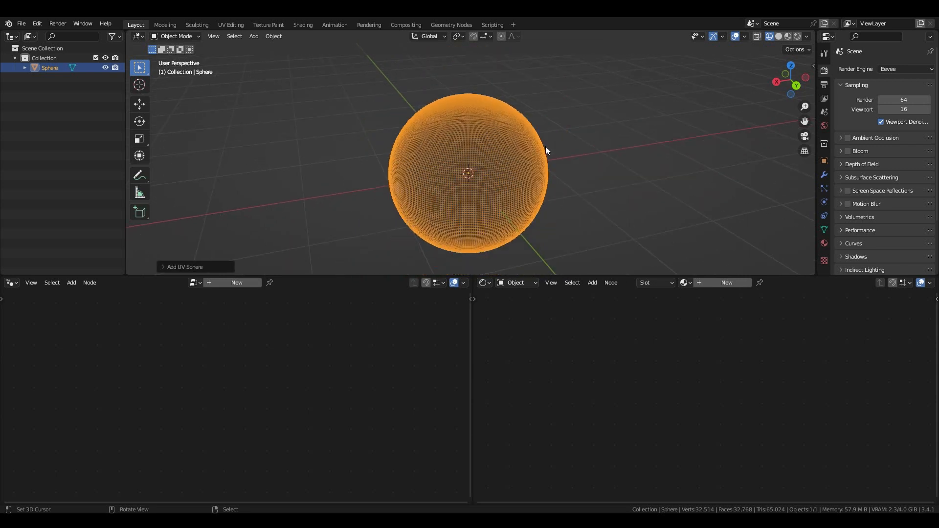
# - Display the sphere in solid shading and apply Shade Smooth to it
pyautogui.press('KP_1')
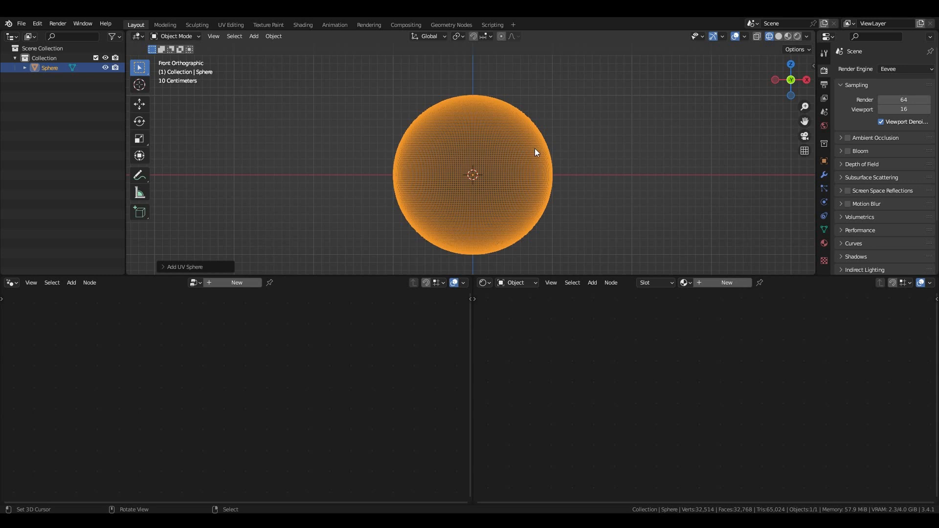
pyautogui.moveTo(535, 148); pyautogui.dragTo(579, 150, button='middle')
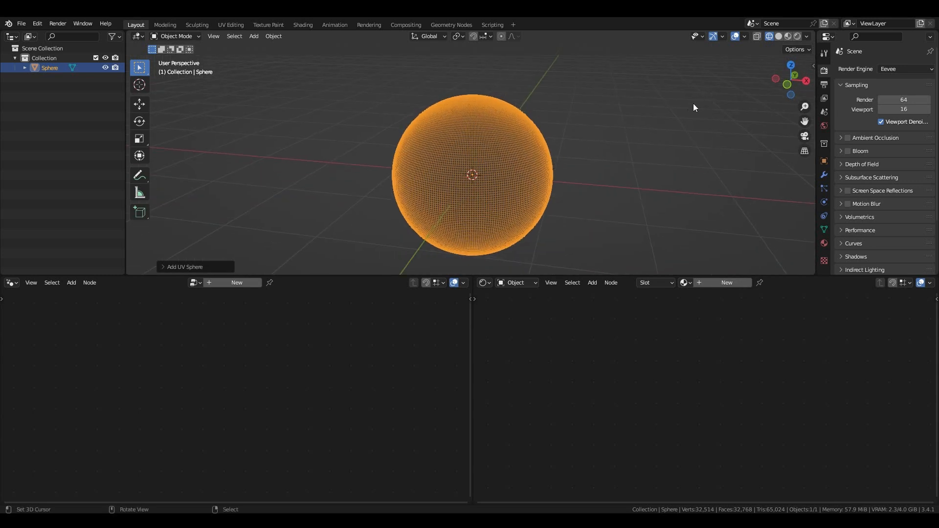
pyautogui.click(779, 37)
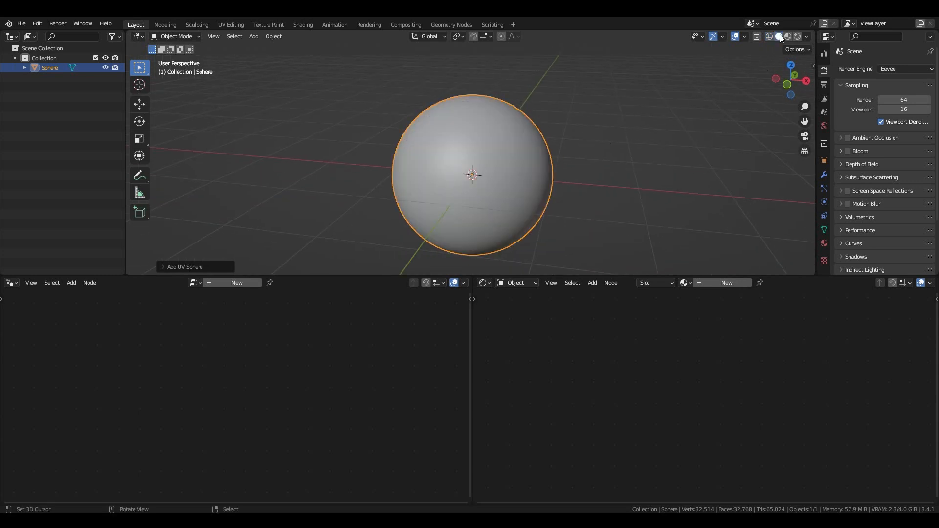
pyautogui.rightClick(513, 187)
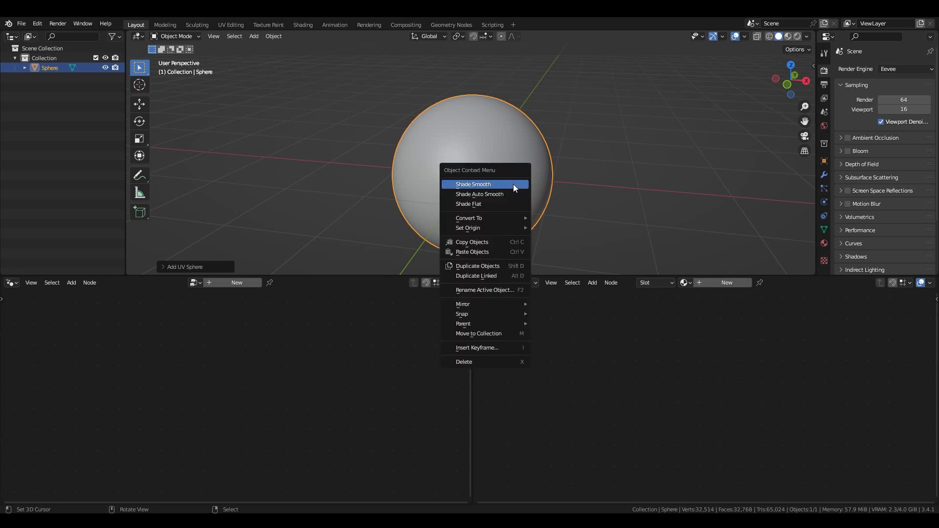
pyautogui.click(493, 184)
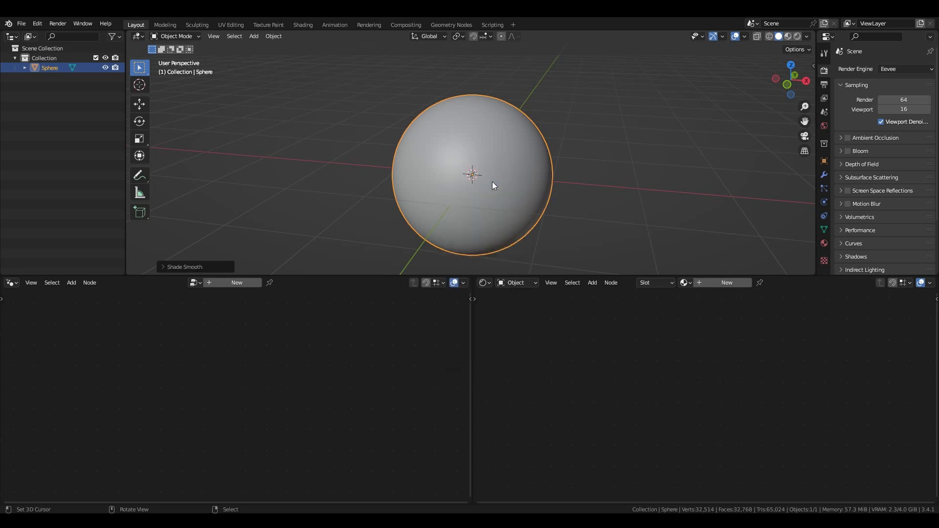
# - Create a new geometry node tree for the sphere and enlarge the Geometry Nodes editor
pyautogui.click(235, 282)
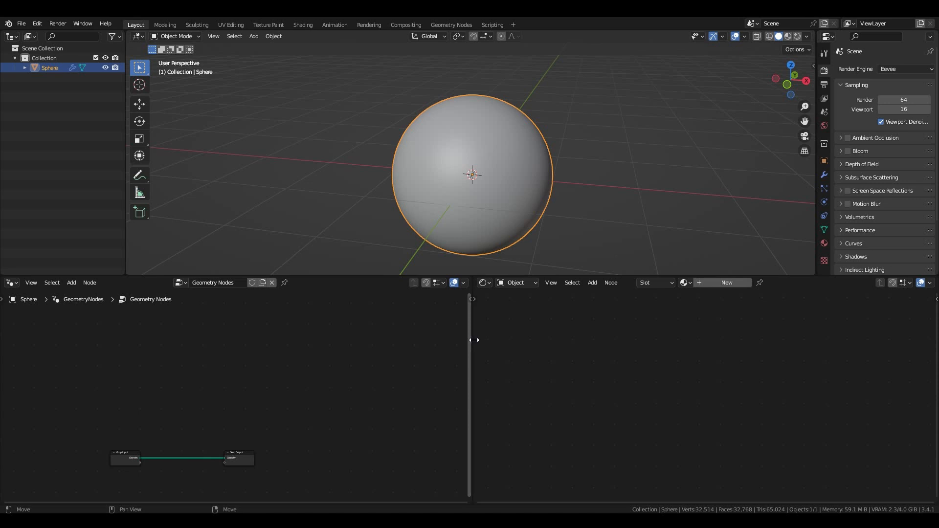
pyautogui.moveTo(471, 339); pyautogui.dragTo(680, 331)
pyautogui.moveTo(412, 276); pyautogui.dragTo(419, 260)
pyautogui.scroll(3, 383, 384)
pyautogui.moveTo(413, 388); pyautogui.dragTo(504, 306, button='middle')
pyautogui.scroll(5, 371, 360)
pyautogui.moveTo(371, 359); pyautogui.dragTo(383, 344, button='middle')
pyautogui.scroll(2, 376, 351)
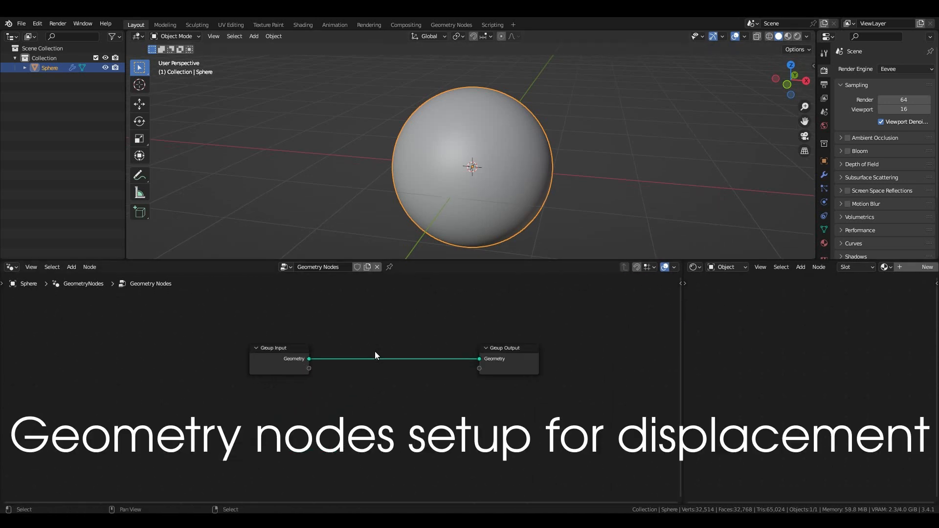
# - Move the Group Input node away from Group Output and insert a Set Position node on the link between them
pyautogui.moveTo(275, 346); pyautogui.dragTo(106, 359)
pyautogui.moveTo(349, 338); pyautogui.dragTo(431, 329, button='middle')
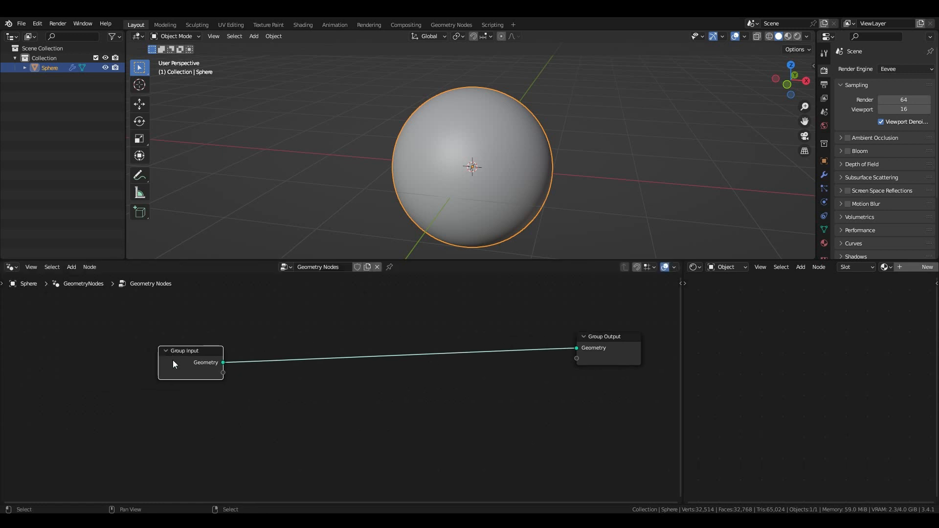
pyautogui.hotkey('shift', 'a')
pyautogui.moveTo(307, 296)
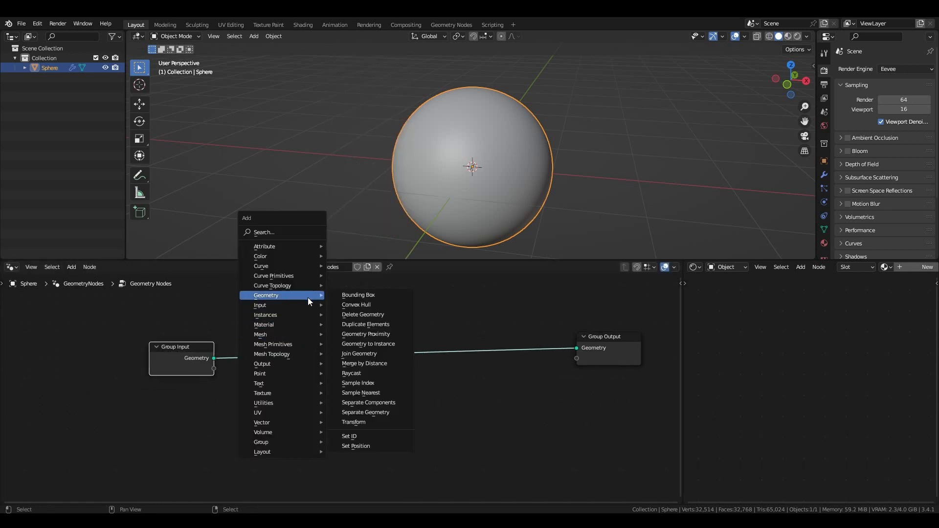
pyautogui.click(363, 438)
pyautogui.click(490, 326)
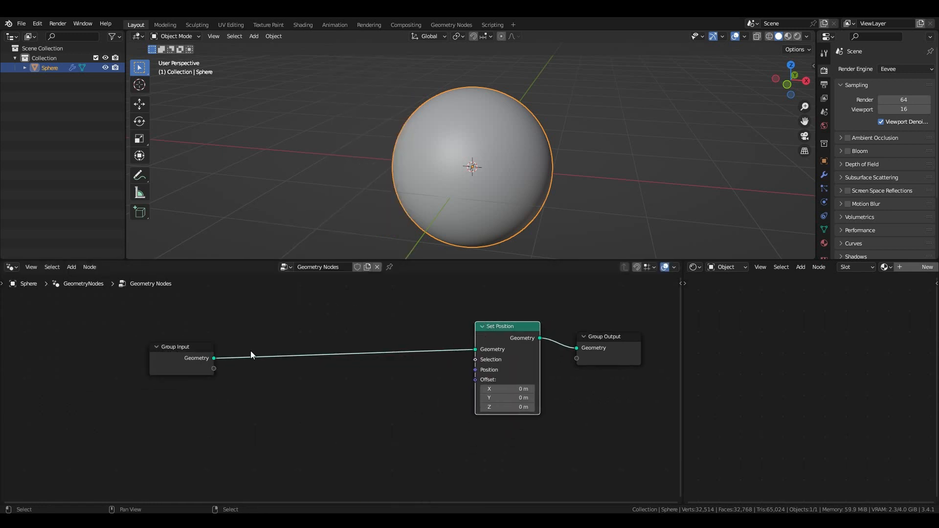
# - Shift the Group Input node slightly and add an Image Texture node below the geometry link
pyautogui.moveTo(196, 355); pyautogui.dragTo(165, 347)
pyautogui.hotkey('shift', 'a')
pyautogui.moveTo(302, 338)
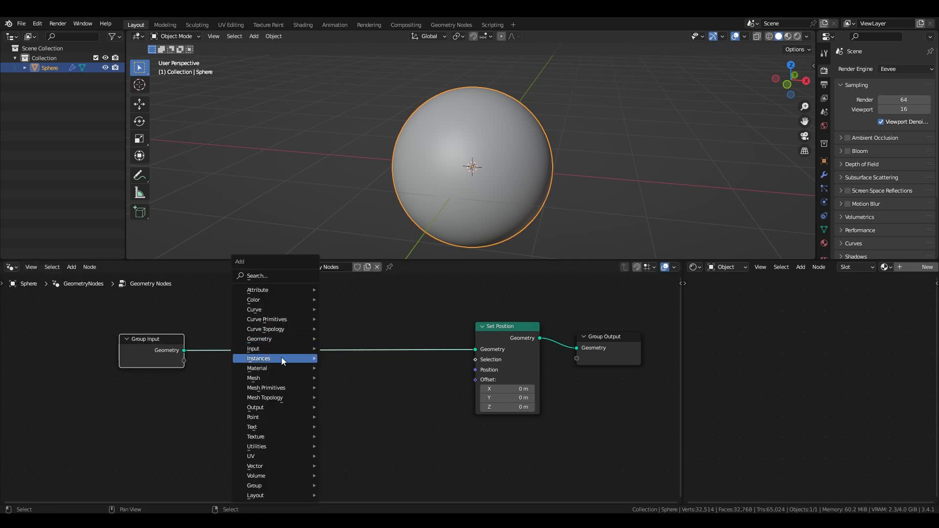
pyautogui.moveTo(275, 348)
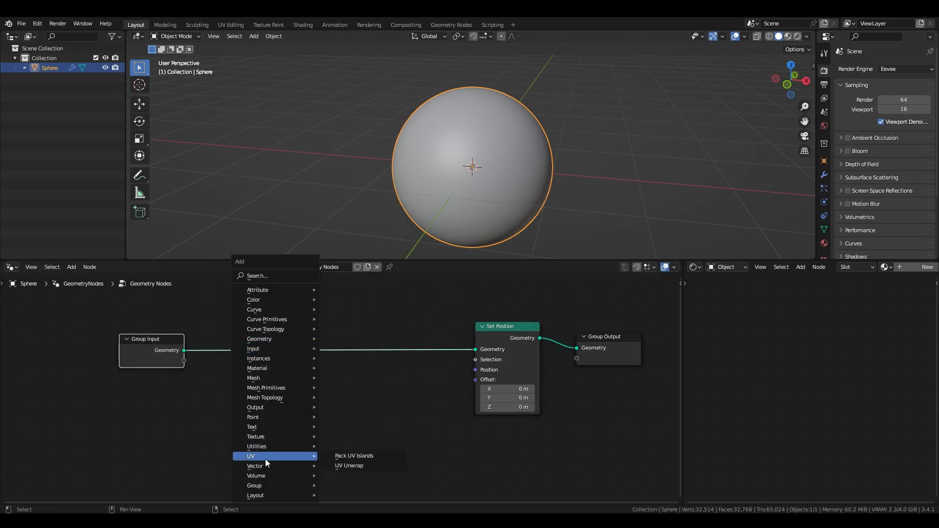
pyautogui.moveTo(270, 435)
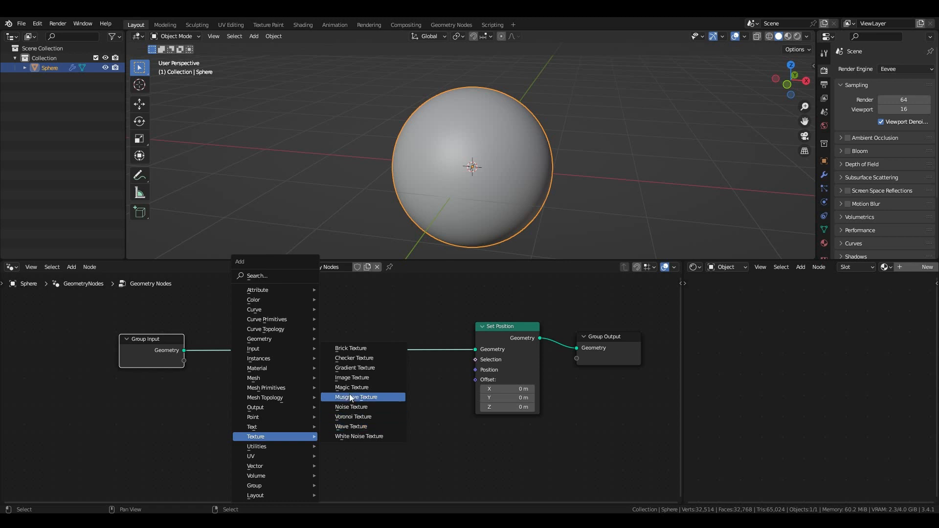
pyautogui.click(350, 377)
pyautogui.click(205, 377)
pyautogui.moveTo(205, 377); pyautogui.dragTo(254, 340, button='middle')
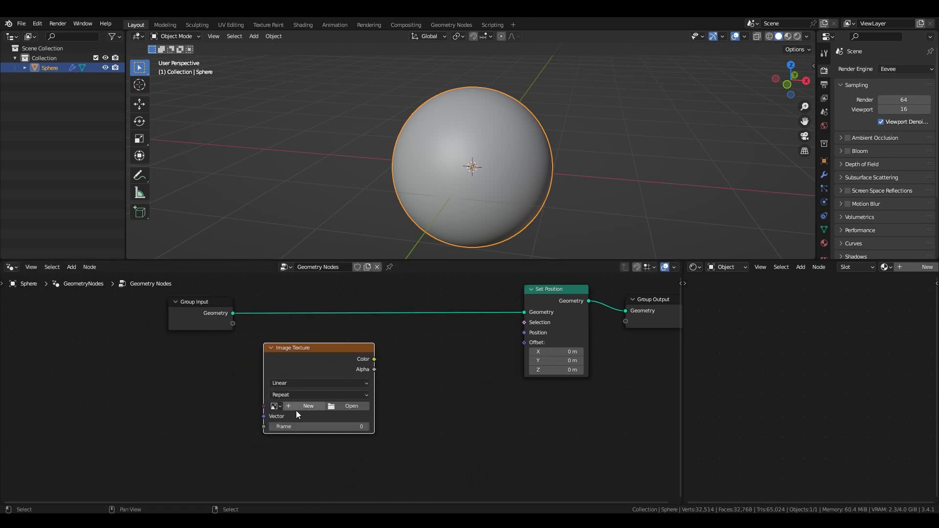
# - Load the moon displacement image file into the Image Texture node
pyautogui.click(347, 406)
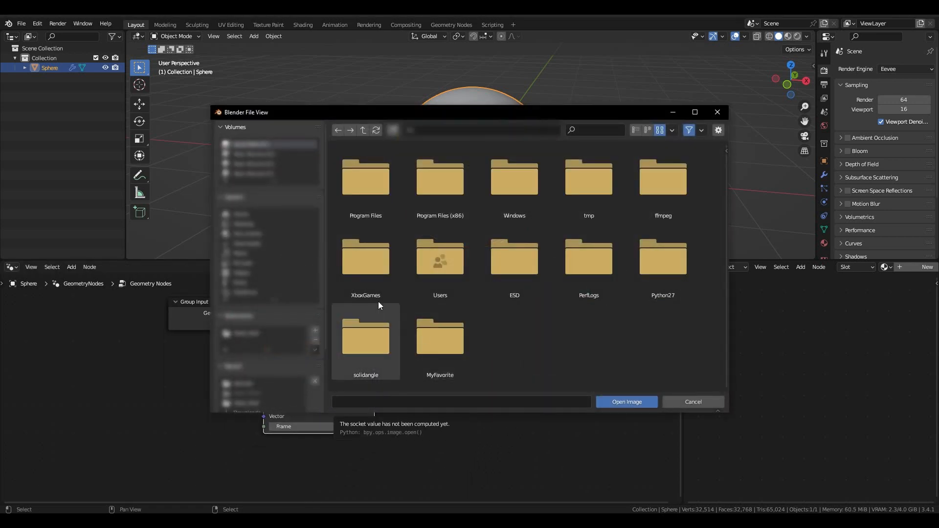
pyautogui.click(259, 387)
pyautogui.doubleClick(523, 197)
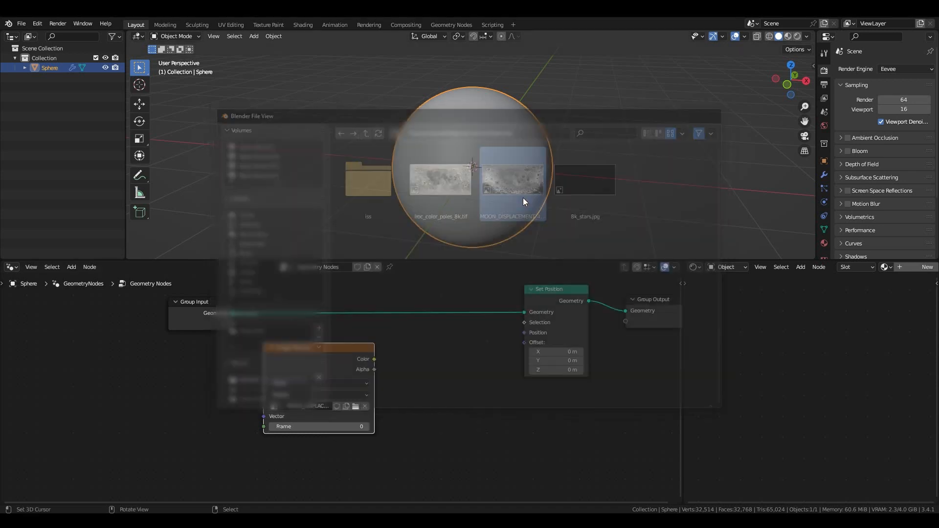
# - Expose the Image Texture's Vector as a group input and assign the UVMap attribute to it in the modifier
pyautogui.moveTo(212, 318); pyautogui.dragTo(264, 416)
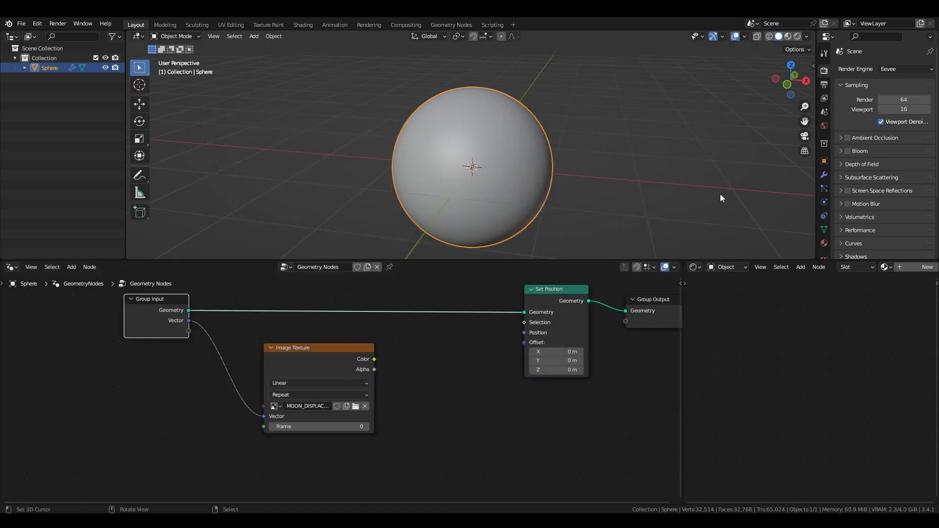
pyautogui.click(825, 176)
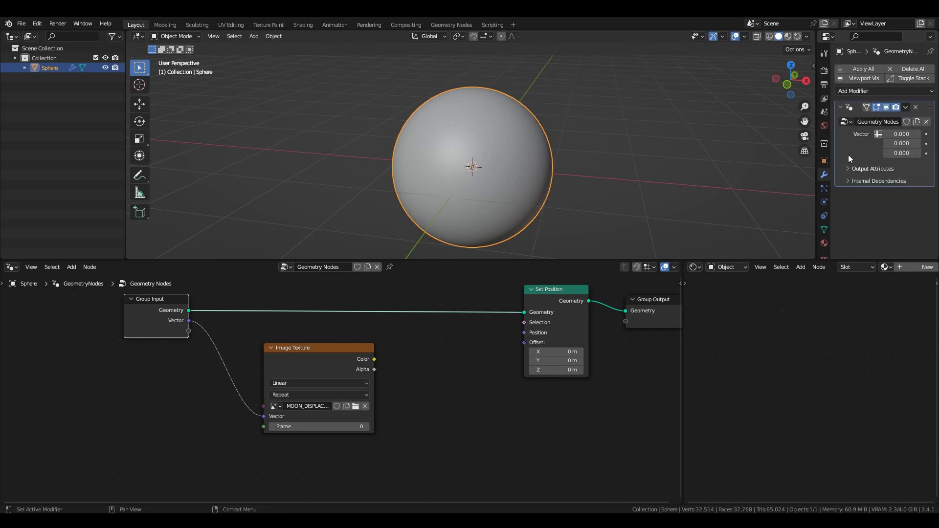
pyautogui.click(878, 134)
pyautogui.click(888, 134)
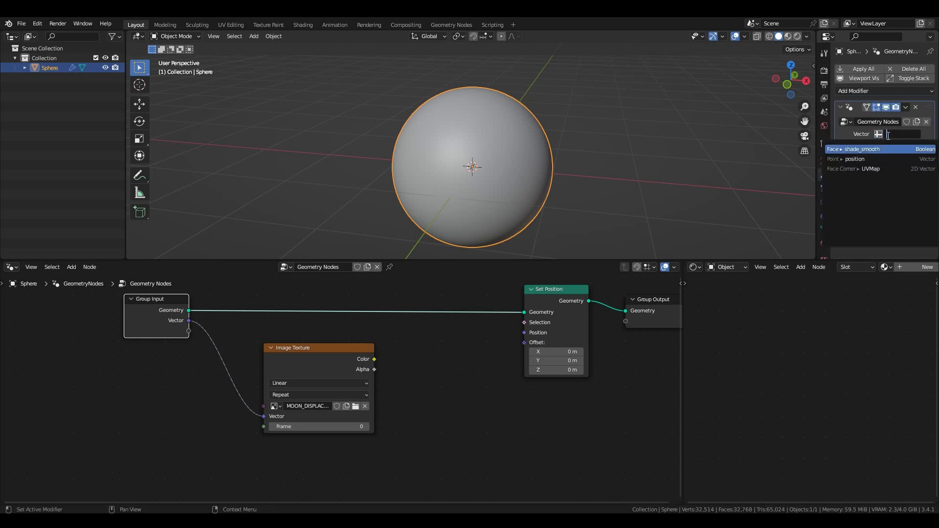
pyautogui.click(873, 168)
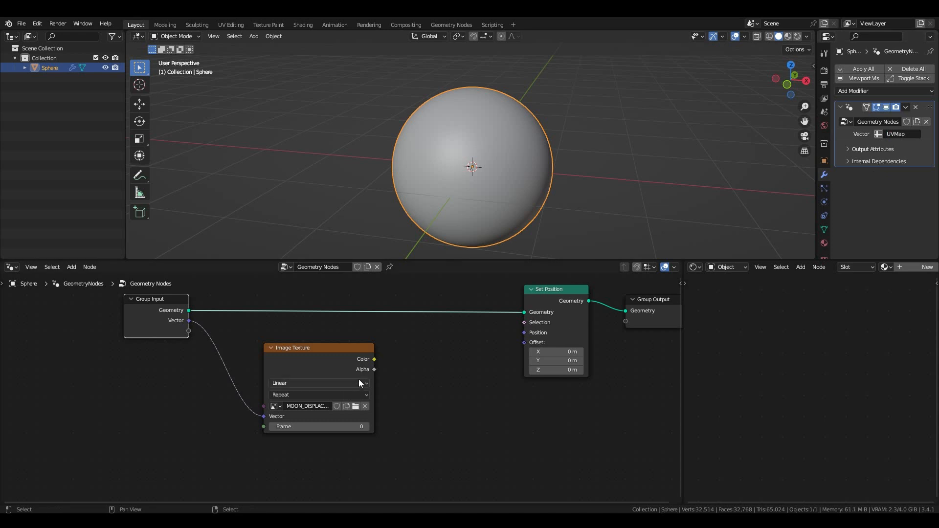
# - Connect the Image Texture's Color output to the Offset input of Set Position
pyautogui.moveTo(374, 360); pyautogui.dragTo(522, 345)
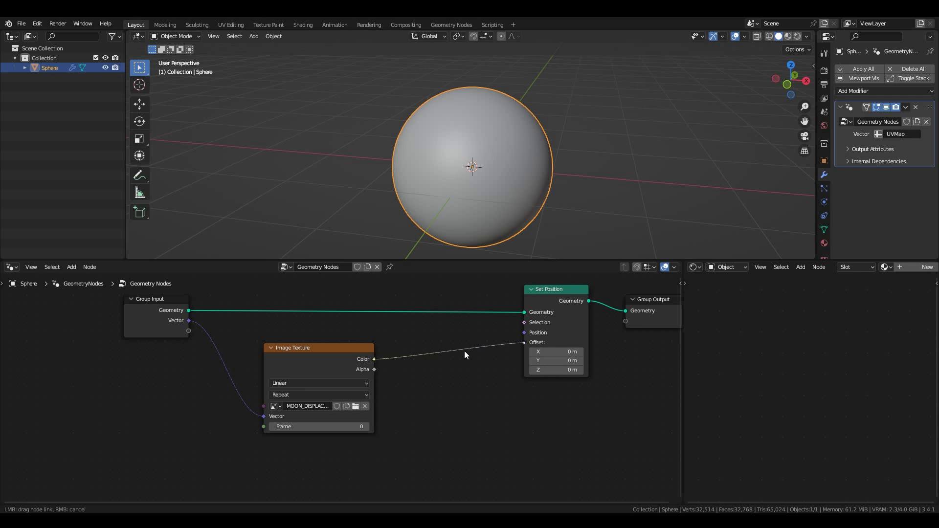
pyautogui.moveTo(465, 351); pyautogui.dragTo(465, 351)
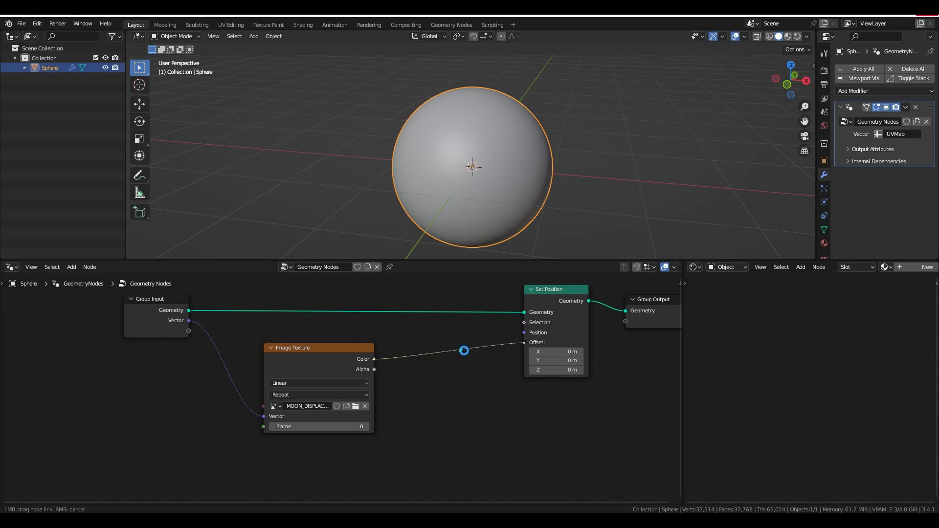
# - Add a Normal node between the geometry link and the Image Texture node, moving the Image Texture down to make room
pyautogui.scroll(-2, 464, 351)
pyautogui.hotkey('shift', 'a')
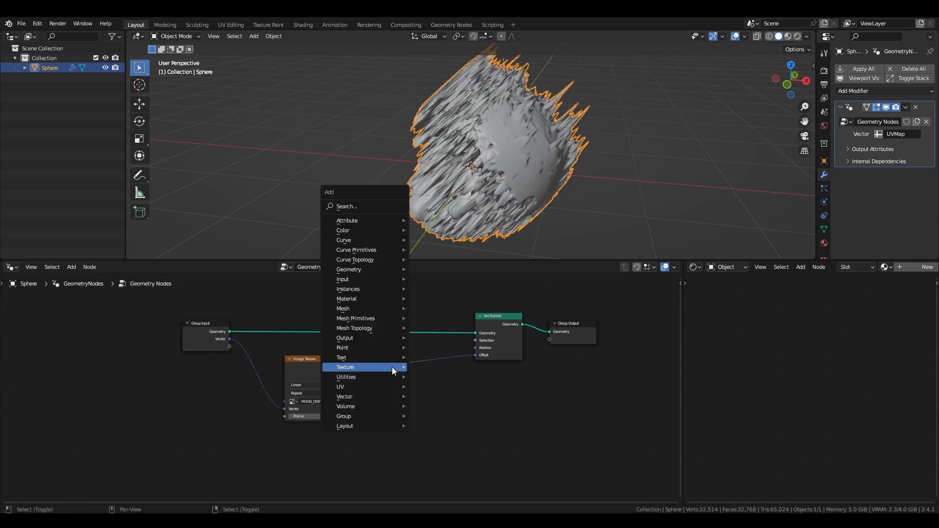
pyautogui.moveTo(354, 280)
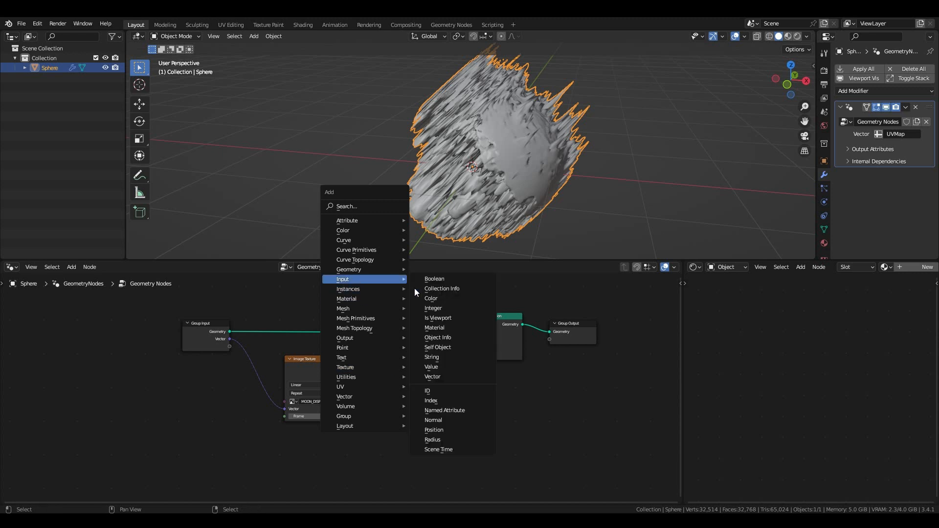
pyautogui.click(431, 420)
pyautogui.click(307, 340)
pyautogui.moveTo(315, 373); pyautogui.dragTo(309, 407)
pyautogui.moveTo(332, 347); pyautogui.dragTo(320, 358)
# - Add a Vector Math Scale node fed by Normal and the image Color as its Scale, outputting to Set Position's Offset
pyautogui.click(349, 366)
pyautogui.hotkey('shift', 'a')
pyautogui.write('sca')
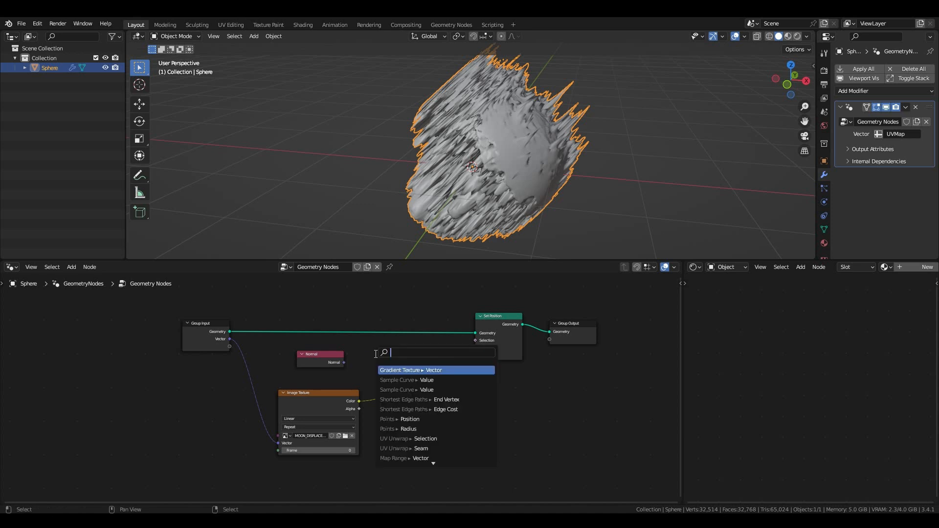
pyautogui.click(399, 370)
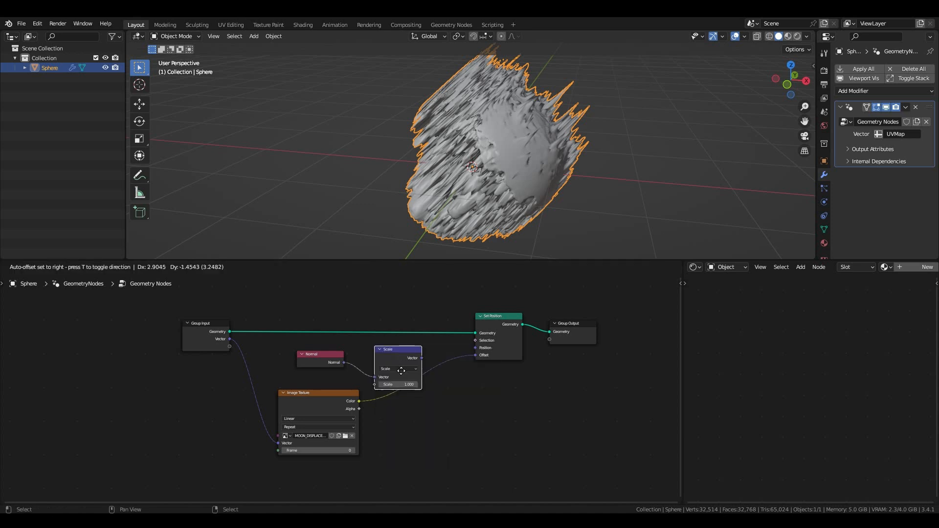
pyautogui.click(410, 372)
pyautogui.moveTo(359, 401); pyautogui.dragTo(384, 387)
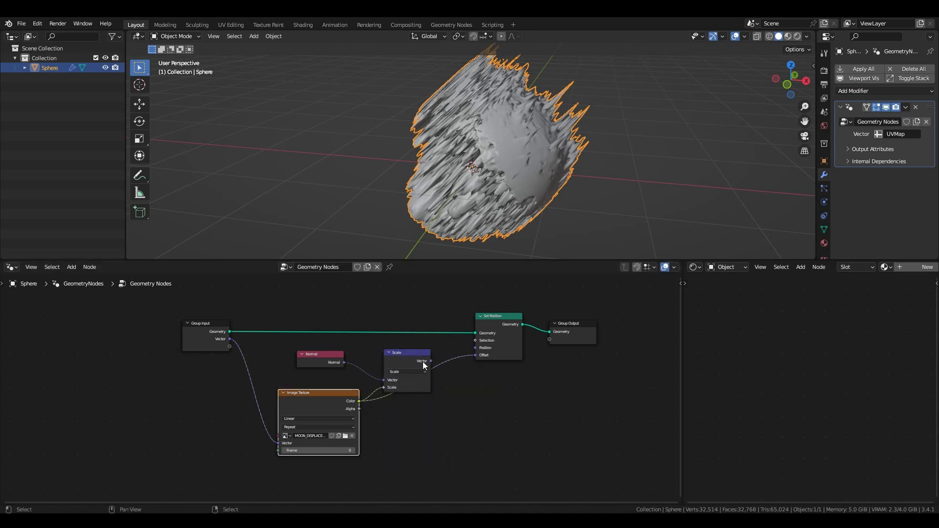
pyautogui.moveTo(431, 361); pyautogui.dragTo(455, 356)
# - Insert a second Vector Math Scale node between the first one and Set Position's Offset, moving the output nodes aside to make room
pyautogui.click(430, 361)
pyautogui.scroll(1, 460, 380)
pyautogui.write('sca')
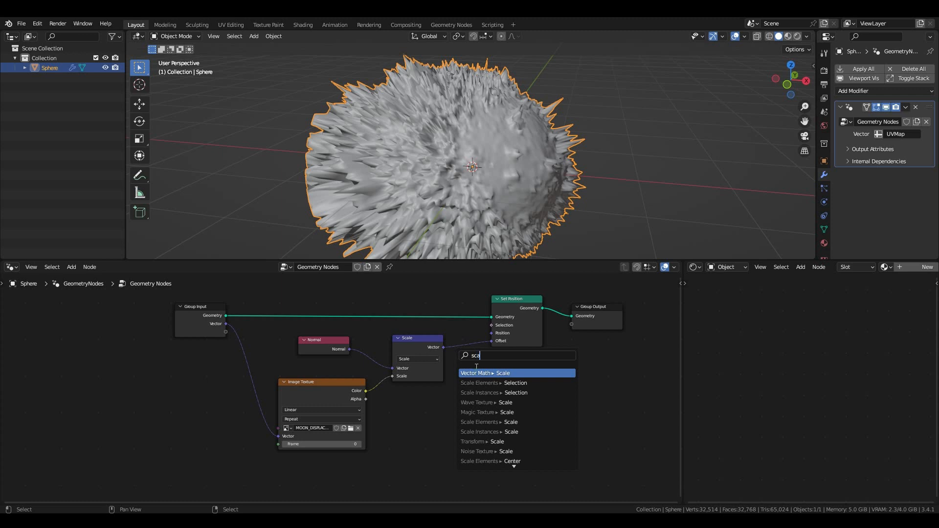
pyautogui.click(481, 371)
pyautogui.click(478, 356)
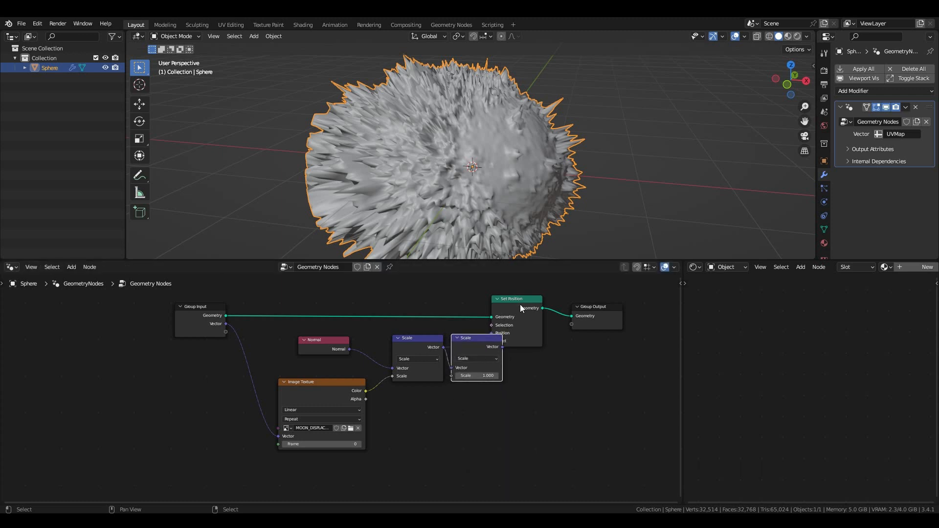
pyautogui.moveTo(510, 285); pyautogui.dragTo(610, 324)
pyautogui.moveTo(535, 301); pyautogui.dragTo(607, 303)
pyautogui.moveTo(488, 339); pyautogui.dragTo(565, 343)
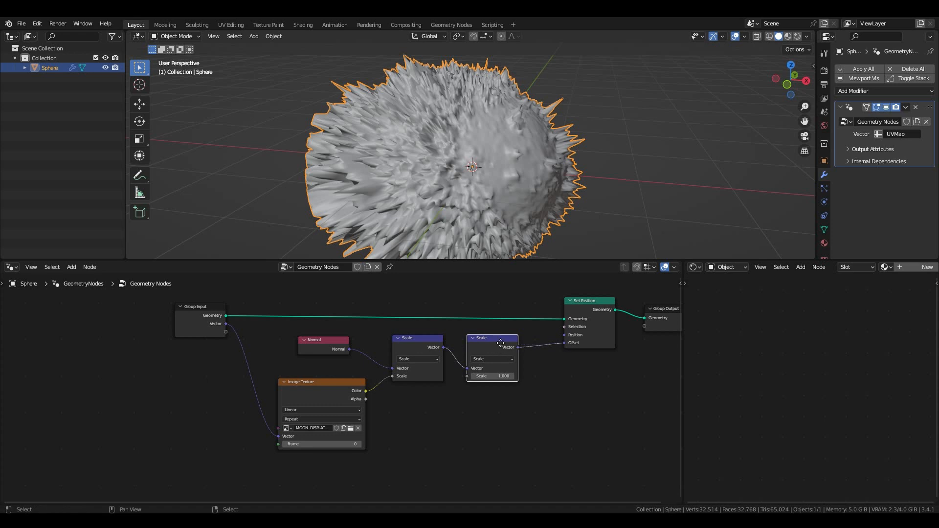
# - Set the second Scale node's Scale to 0.005 and check the displacement on the sphere
pyautogui.scroll(1, 498, 398)
pyautogui.moveTo(514, 374)
pyautogui.mouseDown()
pyautogui.moveTo(455, 375)
pyautogui.moveTo(512, 374)
pyautogui.mouseUp()
pyautogui.click(512, 373)
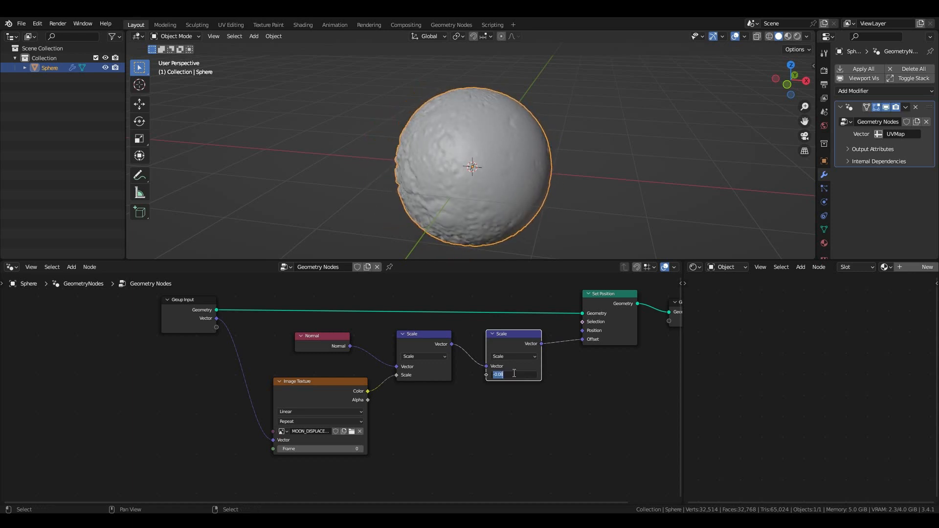
pyautogui.write('.005')
pyautogui.press('Return')
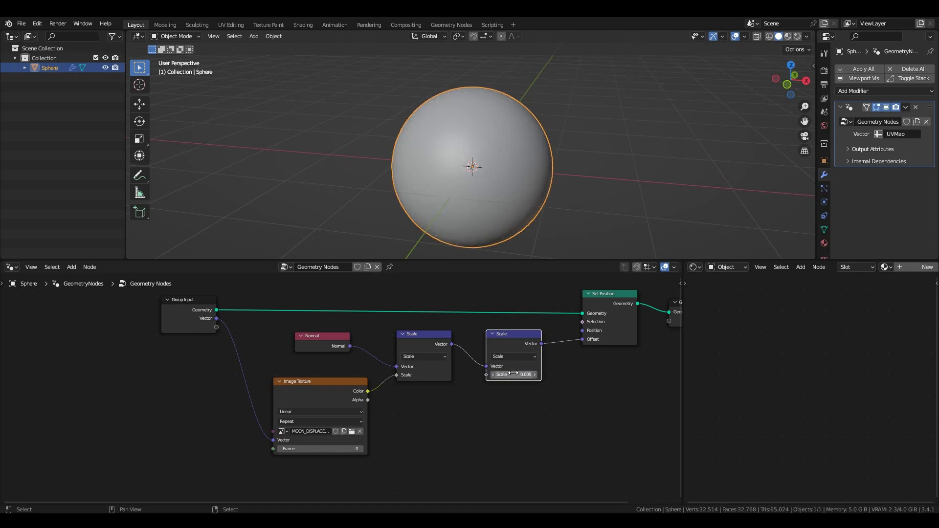
pyautogui.moveTo(463, 228); pyautogui.dragTo(506, 209, button='middle')
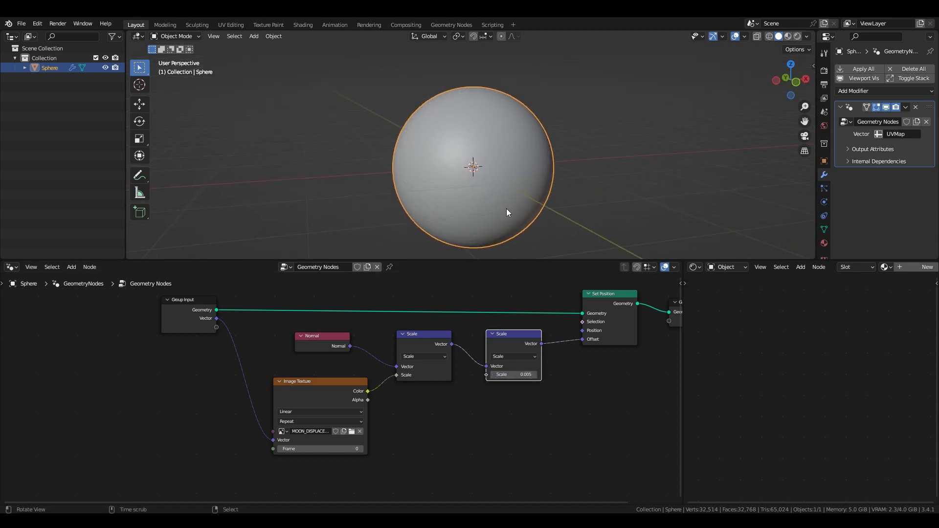
# - Set the second Scale node's Scale to 0.1 and inspect the sphere from another side
pyautogui.click(513, 375)
pyautogui.write('.1')
pyautogui.press('Return')
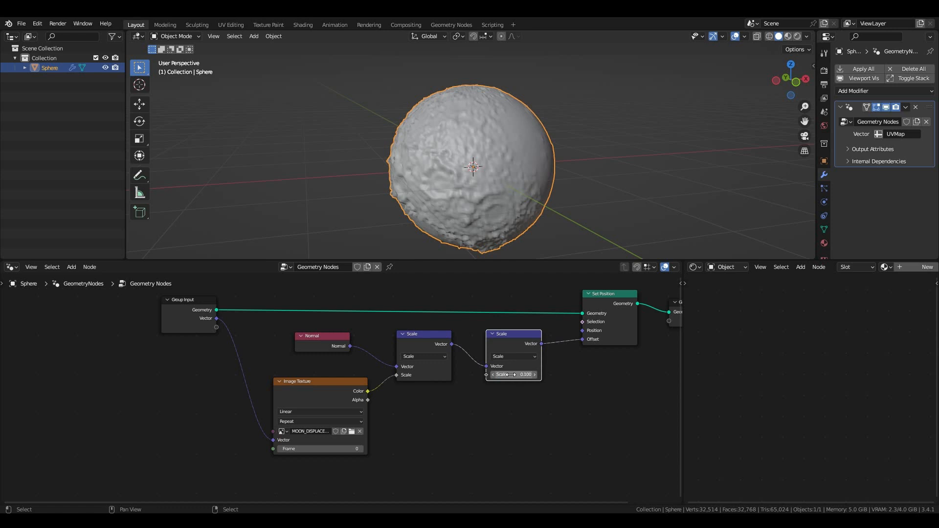
pyautogui.moveTo(547, 161)
pyautogui.mouseDown(button='middle')
pyautogui.moveTo(601, 155)
pyautogui.moveTo(553, 172)
pyautogui.mouseUp(button='middle')
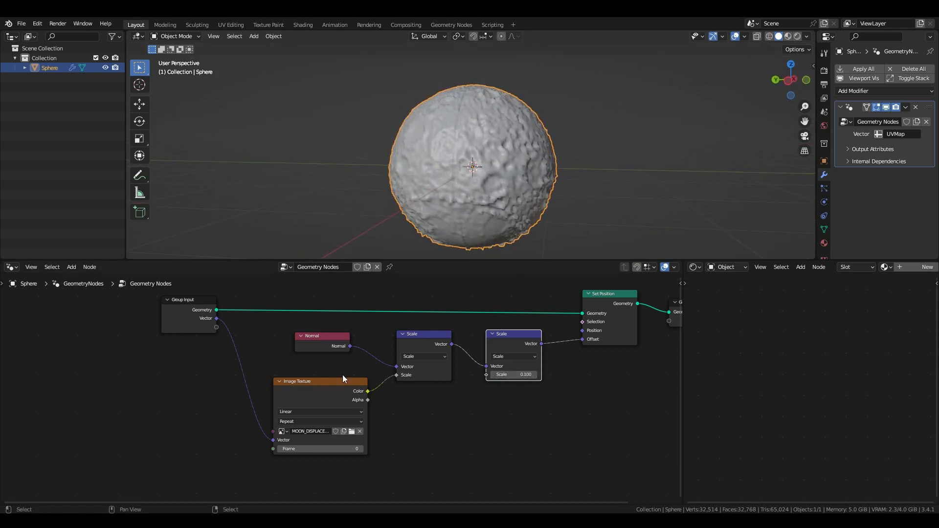
# - Insert a Subdivide Mesh node on the geometry link between Group Input and Set Position
pyautogui.scroll(-3, 450, 296)
pyautogui.click(304, 348)
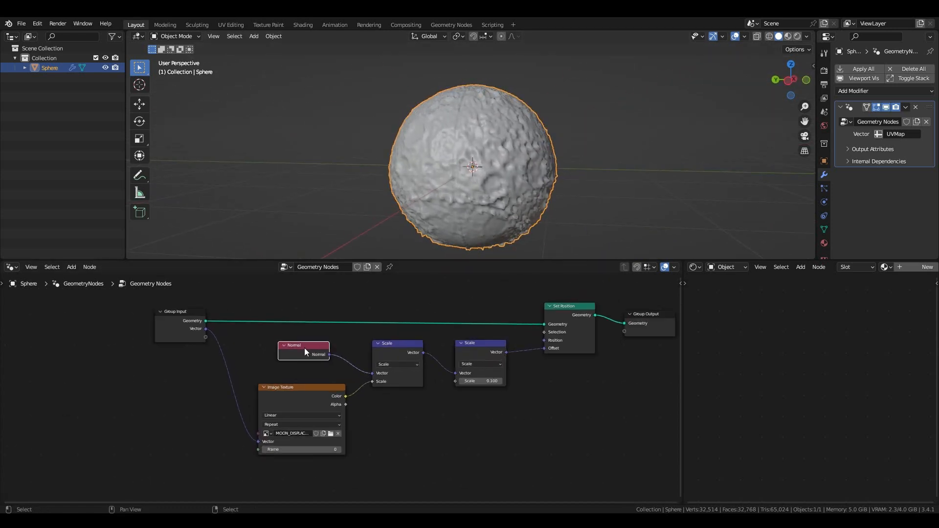
pyautogui.moveTo(384, 309); pyautogui.dragTo(375, 333, button='middle')
pyautogui.hotkey('shift', 'a')
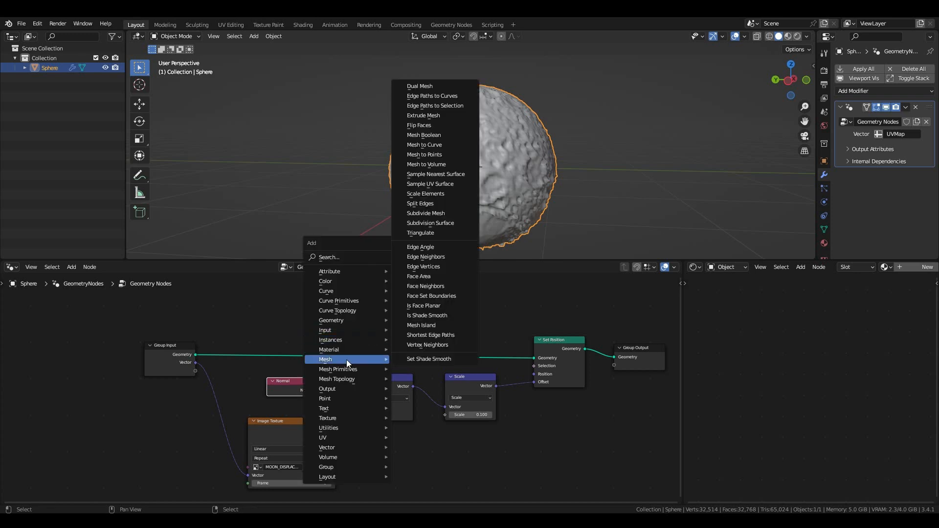
pyautogui.moveTo(336, 360)
pyautogui.click(432, 213)
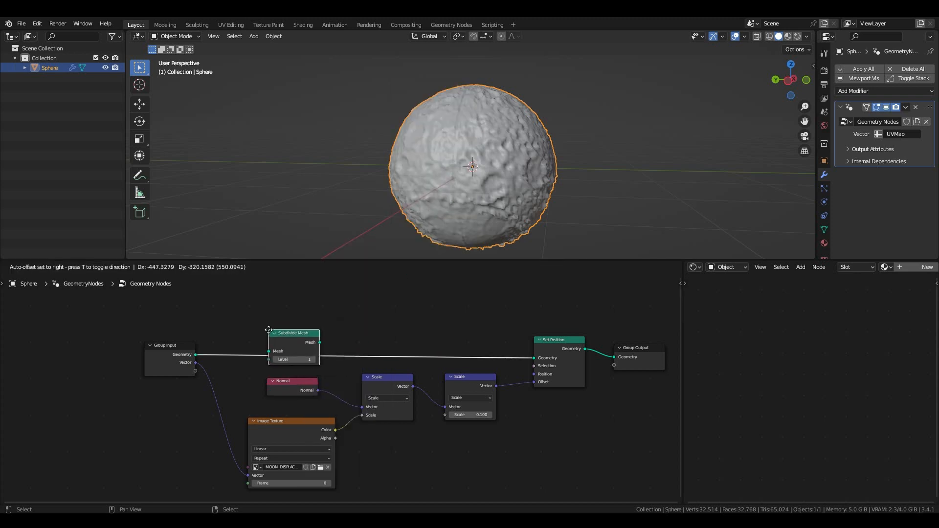
pyautogui.click(271, 331)
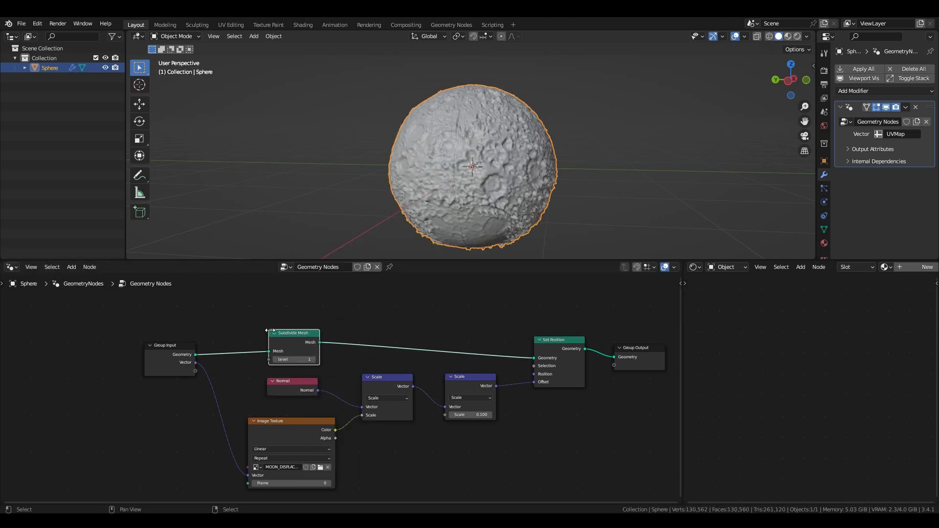
# - Raise the Subdivide Mesh node's level to 4
pyautogui.click(311, 357)
pyautogui.click(312, 358)
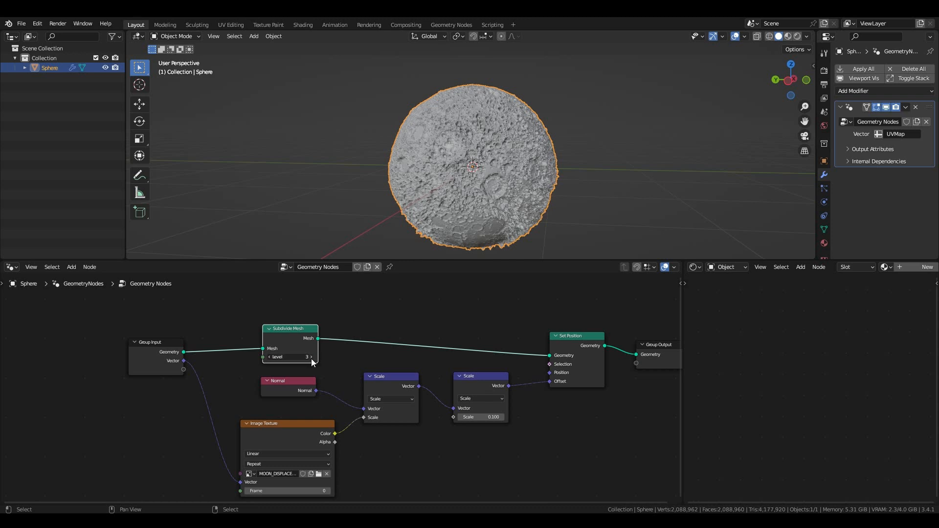
pyautogui.click(311, 358)
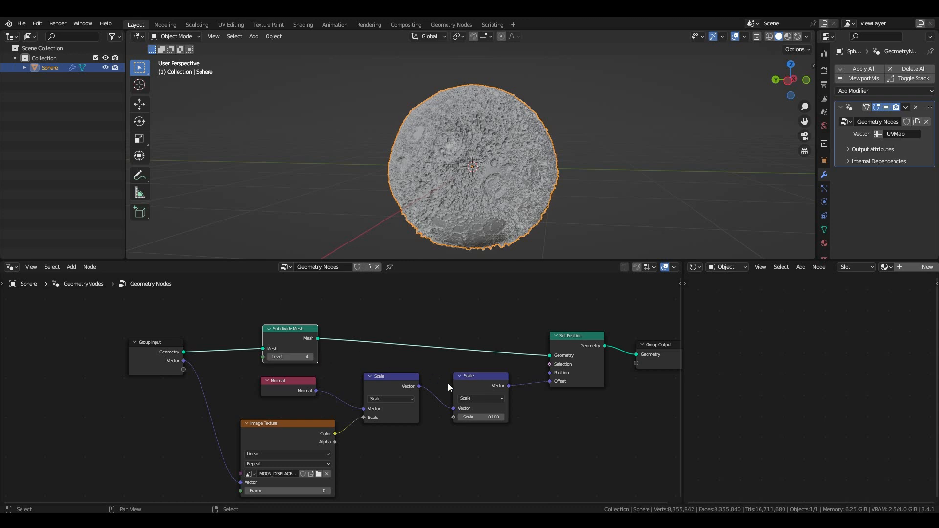
# - Reduce the second Scale node's Scale to 0.005 and examine the subdivided surface up close
pyautogui.click(490, 418)
pyautogui.press('Return')
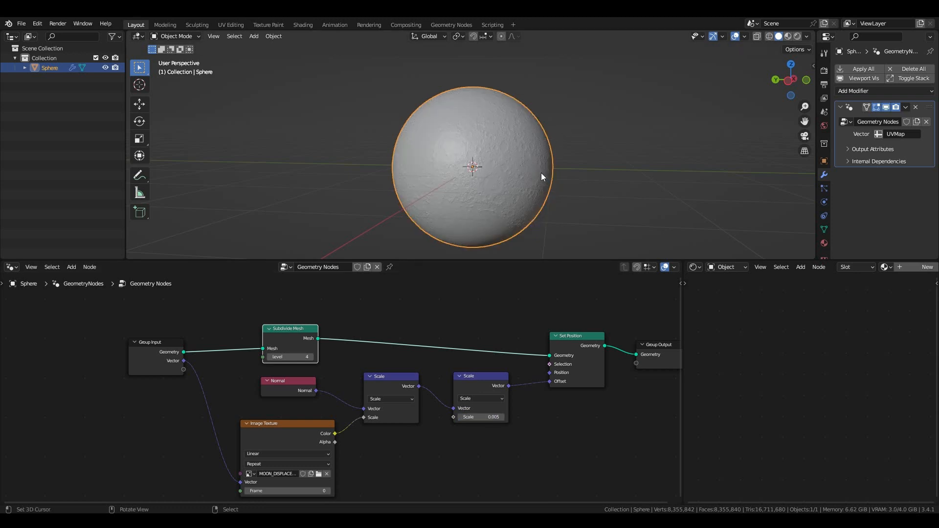
pyautogui.scroll(4, 556, 178)
pyautogui.moveTo(556, 178); pyautogui.dragTo(468, 151, button='middle')
pyautogui.scroll(-3, 519, 170)
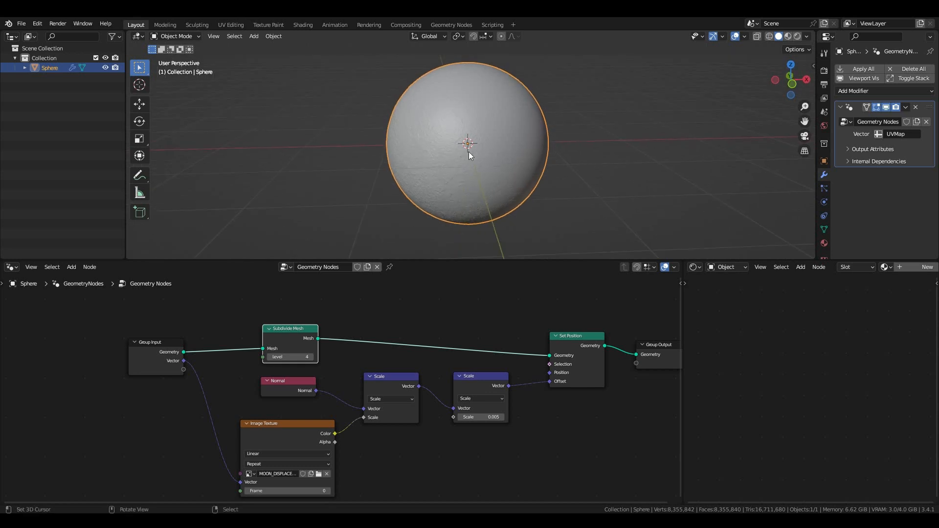
pyautogui.scroll(1, 469, 152)
# - Set the second Scale node's Scale to 0.01 and view the moon from the front
pyautogui.click(482, 418)
pyautogui.write('.0')
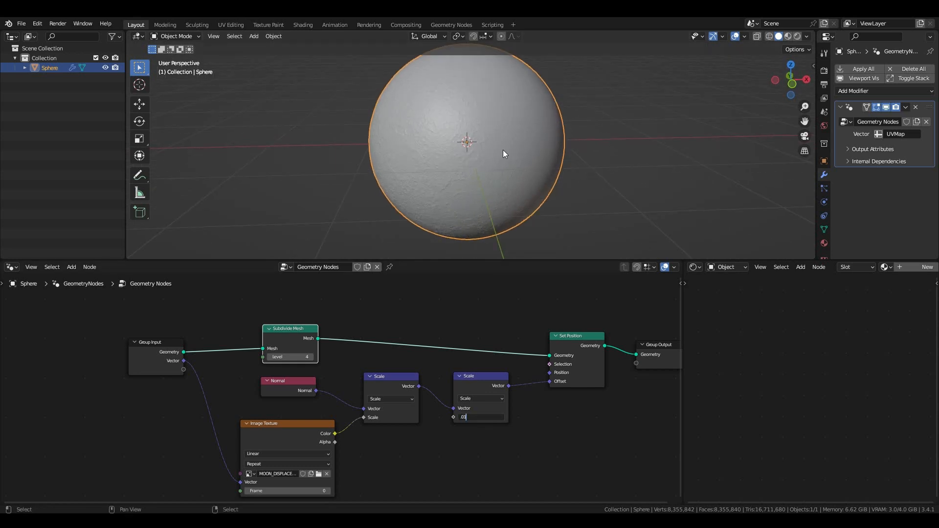
pyautogui.write('1')
pyautogui.press('Return')
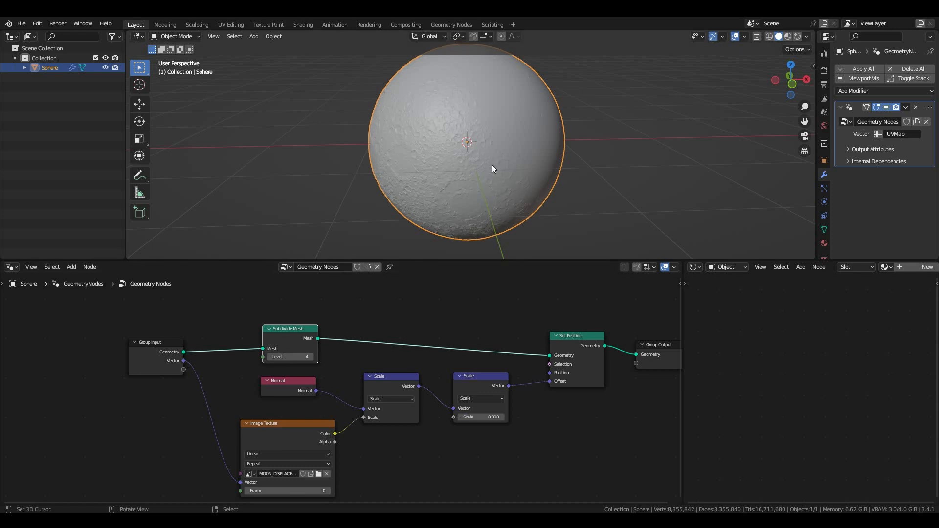
pyautogui.keyDown('alt'); pyautogui.moveTo(491, 164); pyautogui.dragTo(553, 165); pyautogui.keyUp('alt')
pyautogui.press('KP_1')
pyautogui.scroll(-1, 664, 335)
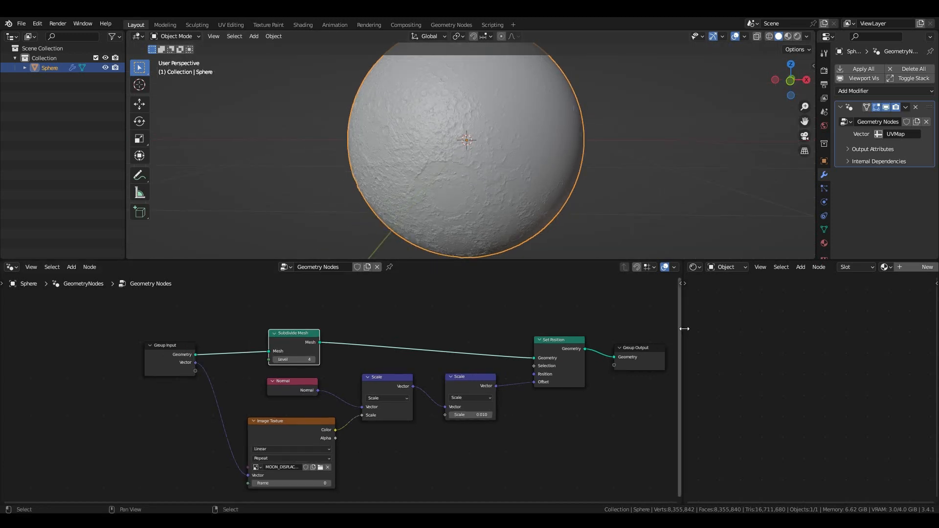
# - Create a new material for the sphere in a widened shader editor and delete its Principled BSDF node
pyautogui.moveTo(680, 325); pyautogui.dragTo(380, 318)
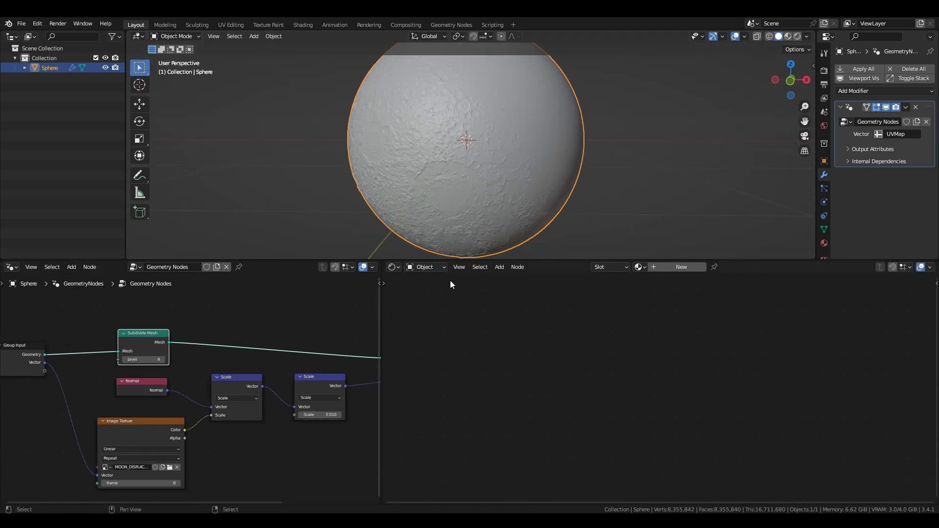
pyautogui.click(673, 270)
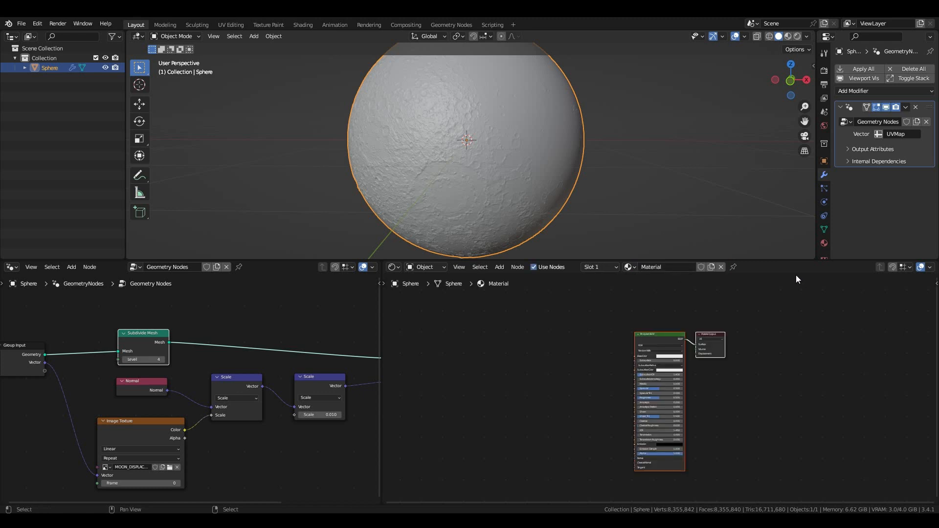
pyautogui.click(655, 337)
pyautogui.press('x')
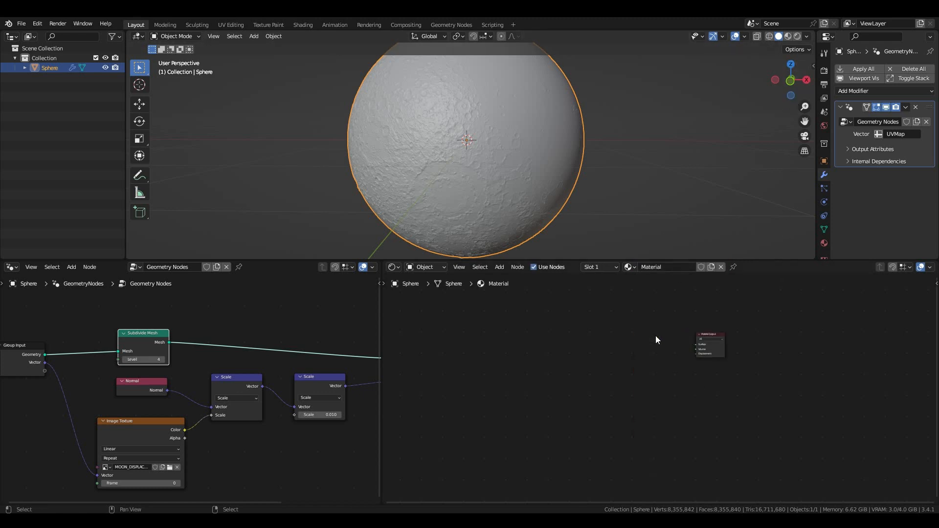
# - Add an Image Texture node to the material and load lroc_color_poles_8k.tif into it
pyautogui.hotkey('shift', 'a')
pyautogui.click(656, 336)
pyautogui.write('ima')
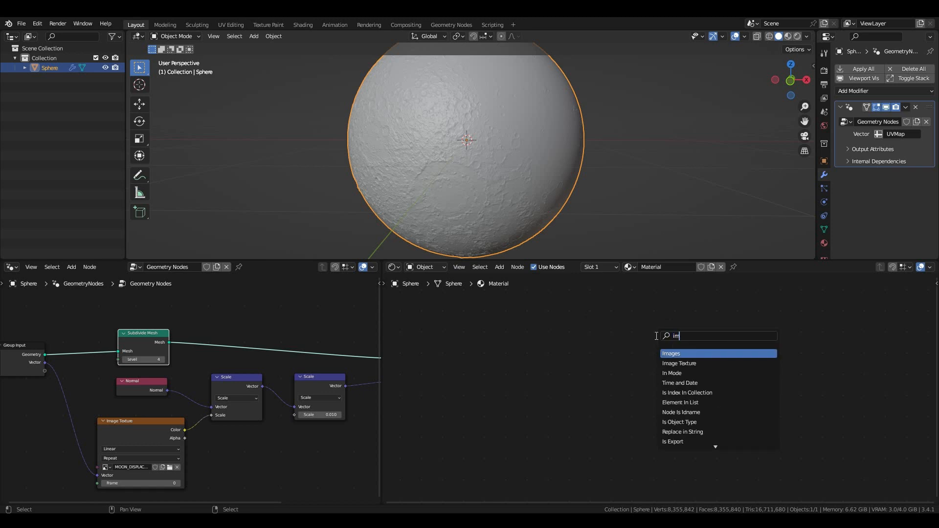
pyautogui.click(668, 365)
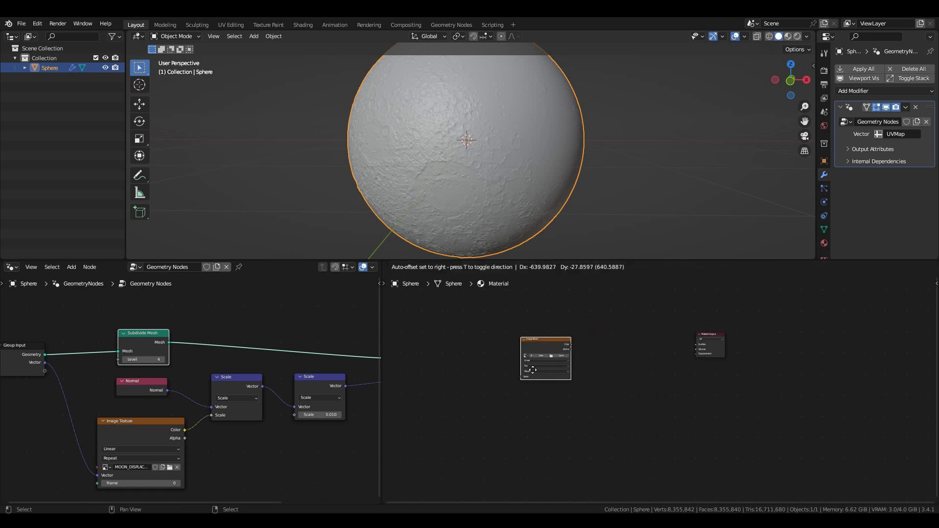
pyautogui.click(520, 338)
pyautogui.click(520, 339)
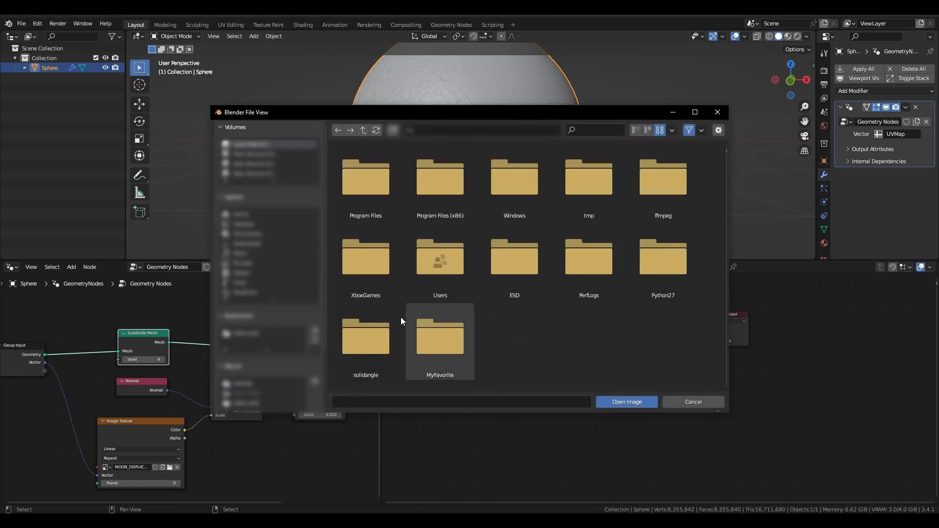
pyautogui.click(240, 384)
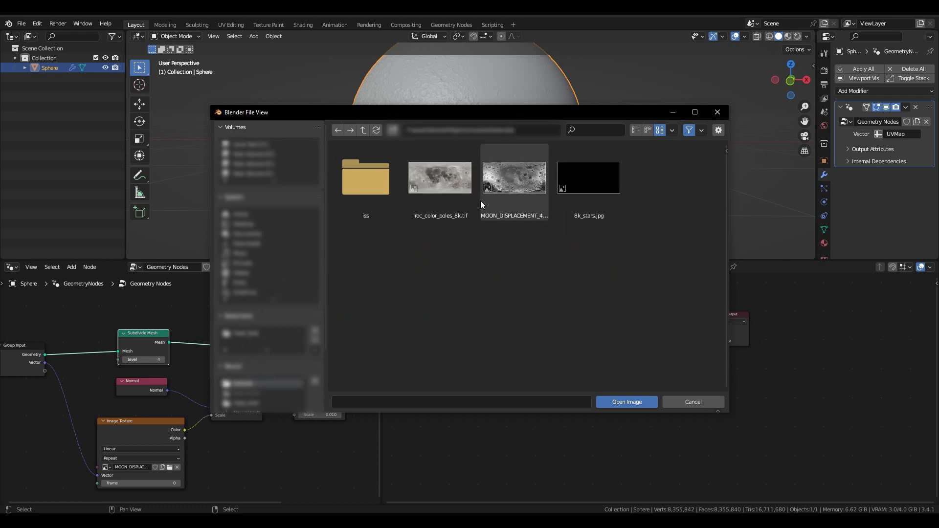
pyautogui.doubleClick(450, 186)
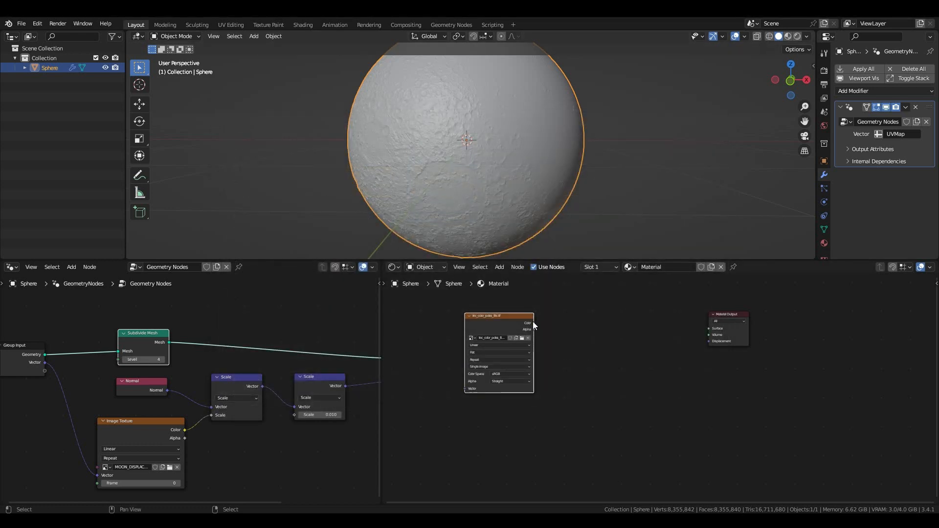
# - Add a Diffuse BSDF colored by the image texture and connect it to the Material Output's Surface
pyautogui.moveTo(535, 324); pyautogui.dragTo(582, 327)
pyautogui.write('diff')
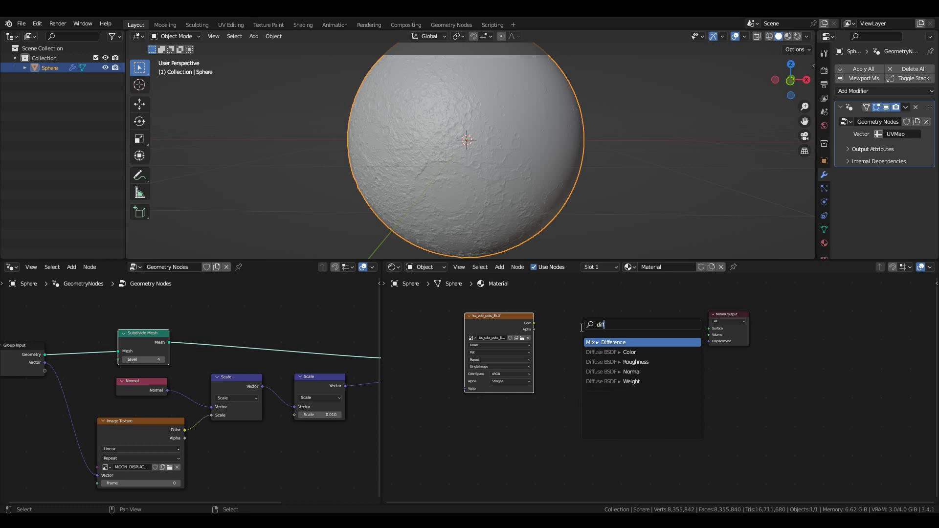
pyautogui.click(605, 352)
pyautogui.click(606, 348)
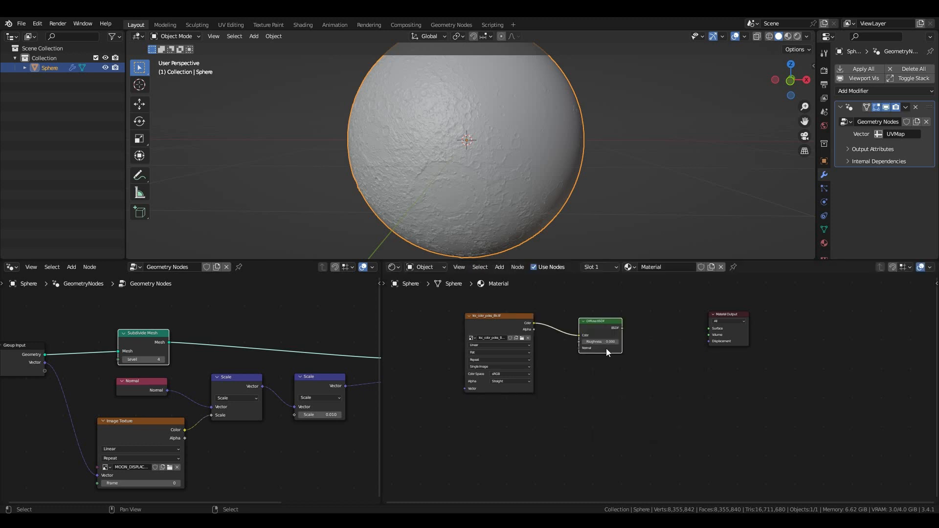
pyautogui.moveTo(622, 328); pyautogui.dragTo(708, 328)
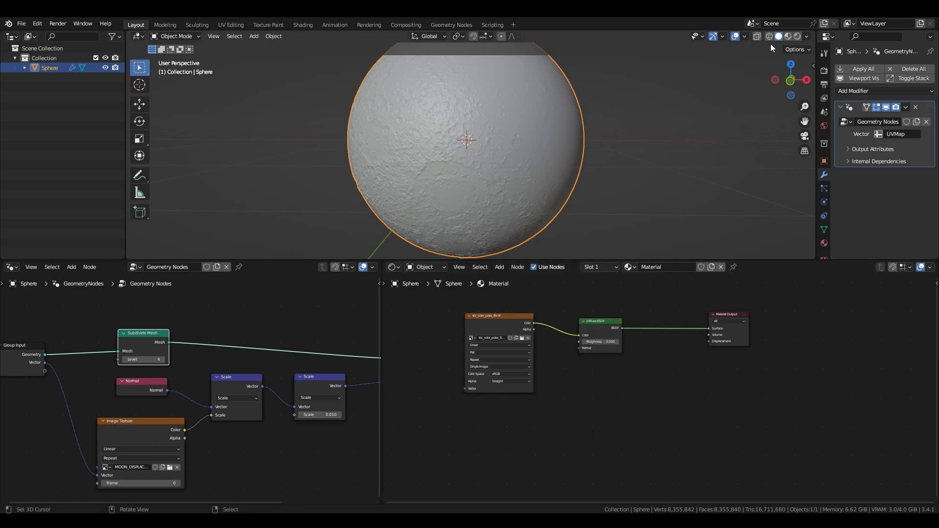
# - Show the moon in material preview shading and enable Ambient Occlusion and Screen Space Reflections for Eevee
pyautogui.click(789, 36)
pyautogui.click(825, 71)
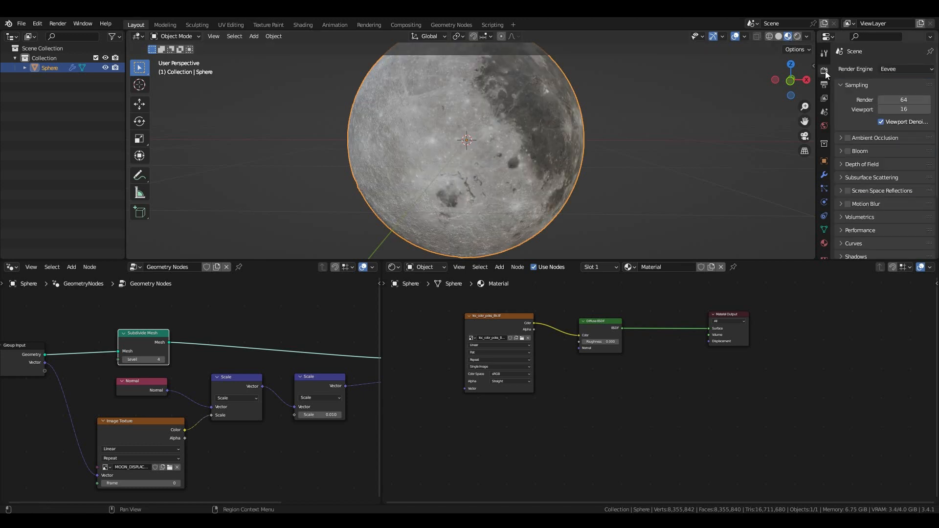
pyautogui.click(849, 191)
pyautogui.press('Return')
pyautogui.moveTo(668, 300); pyautogui.dragTo(618, 331, button='middle')
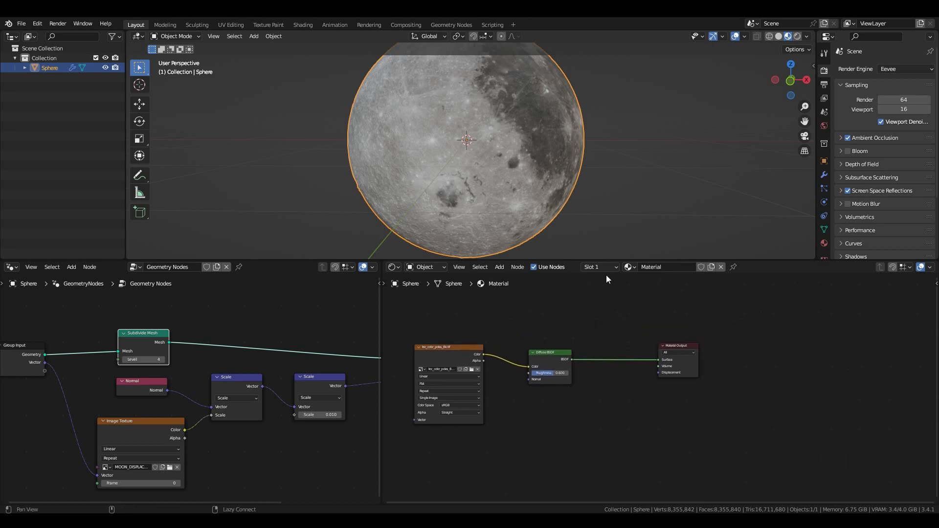
pyautogui.moveTo(548, 155); pyautogui.dragTo(587, 159, button='middle')
pyautogui.scroll(-3, 530, 139)
pyautogui.scroll(1, 533, 154)
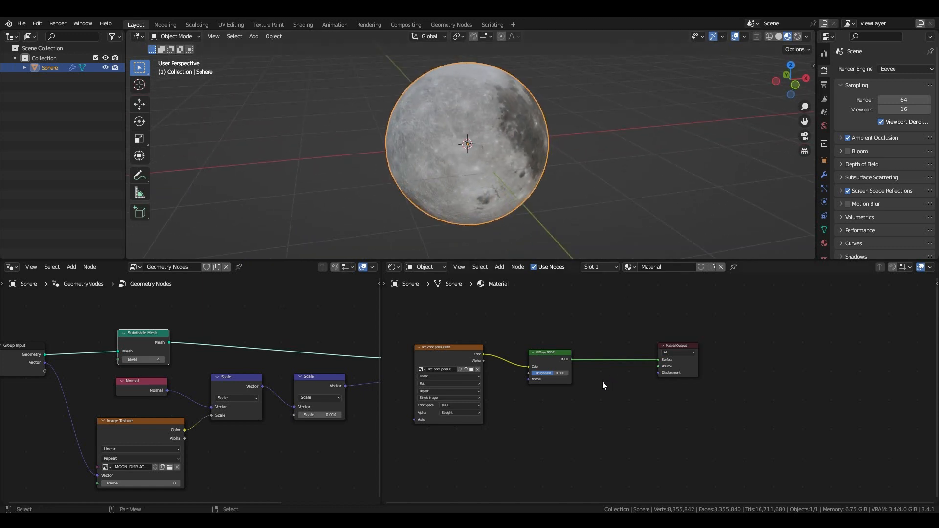
pyautogui.moveTo(597, 351); pyautogui.dragTo(639, 337, button='middle')
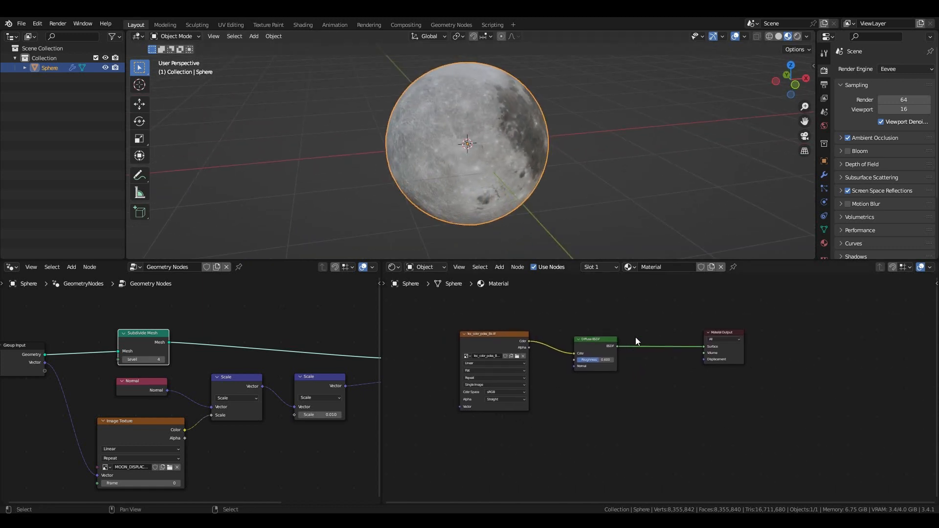
# - Switch the viewport to rendered shading and darken the world background color to black
pyautogui.click(798, 37)
pyautogui.click(825, 126)
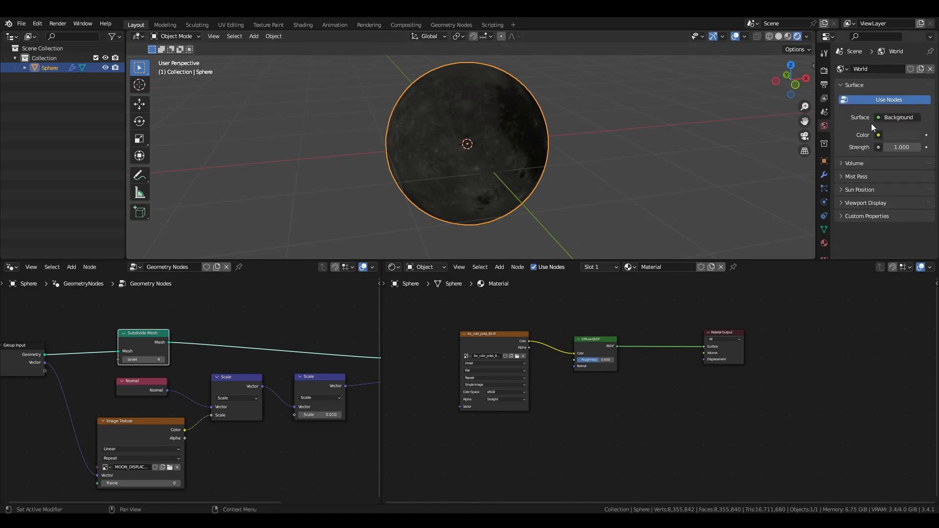
pyautogui.click(886, 136)
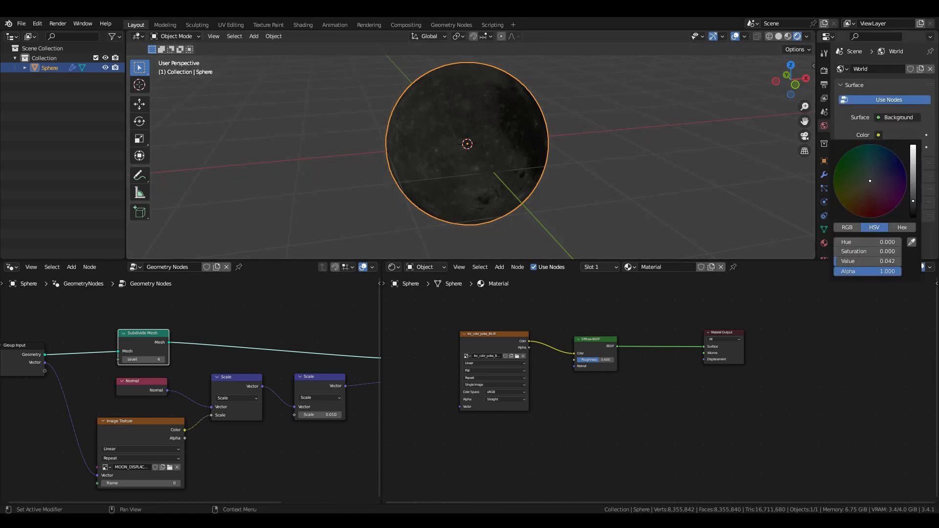
pyautogui.moveTo(867, 262); pyautogui.dragTo(841, 261)
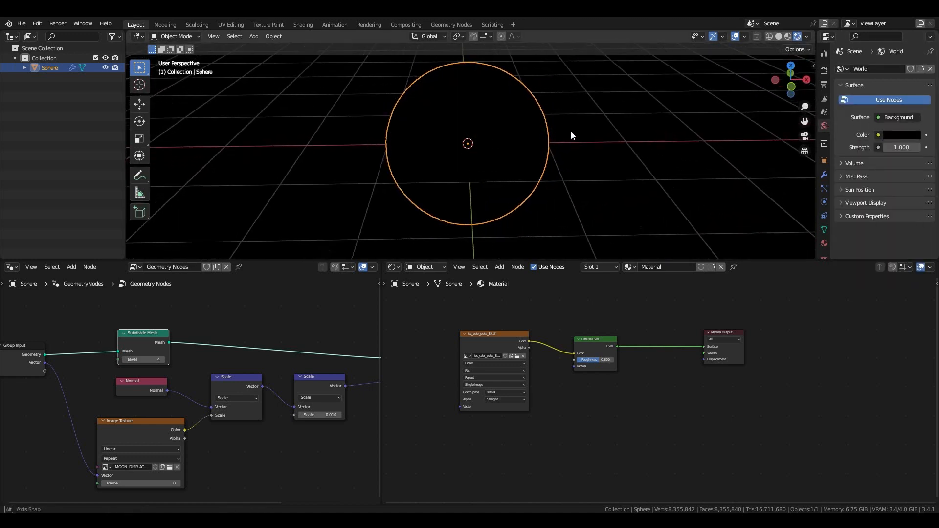
# - Add a sun light in front view and move it above and to the left of the moon
pyautogui.press('KP_1')
pyautogui.hotkey('shift', 'a')
pyautogui.moveTo(562, 136)
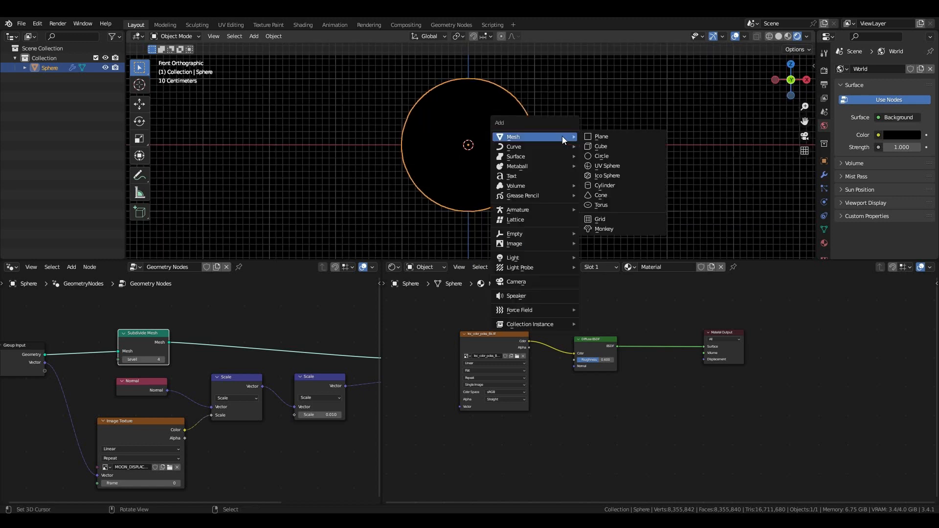
pyautogui.moveTo(514, 258)
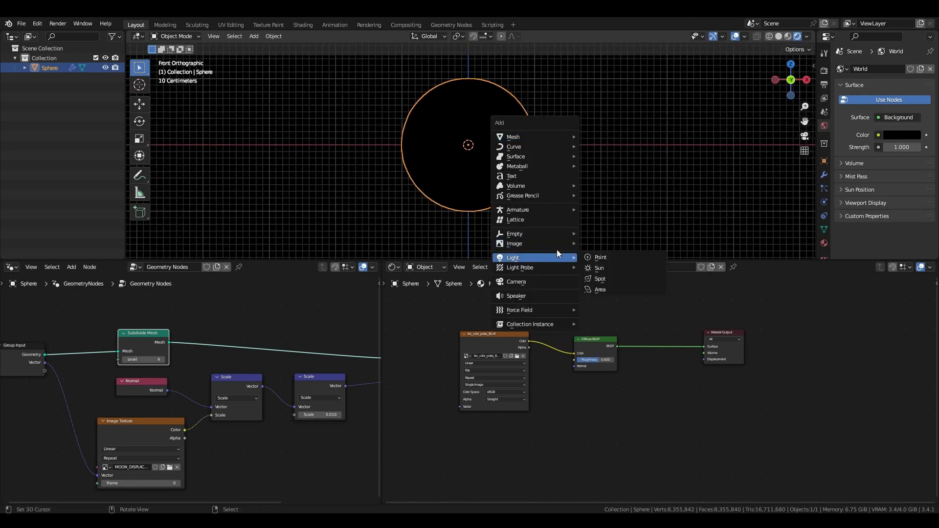
pyautogui.click(606, 268)
pyautogui.press('g')
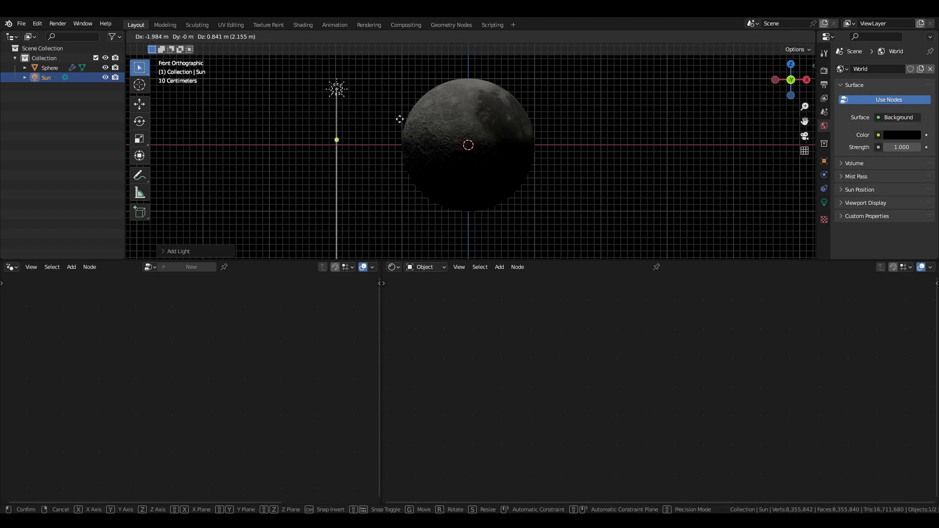
pyautogui.click(400, 122)
# - Set the sun light's Strength to 4
pyautogui.click(825, 202)
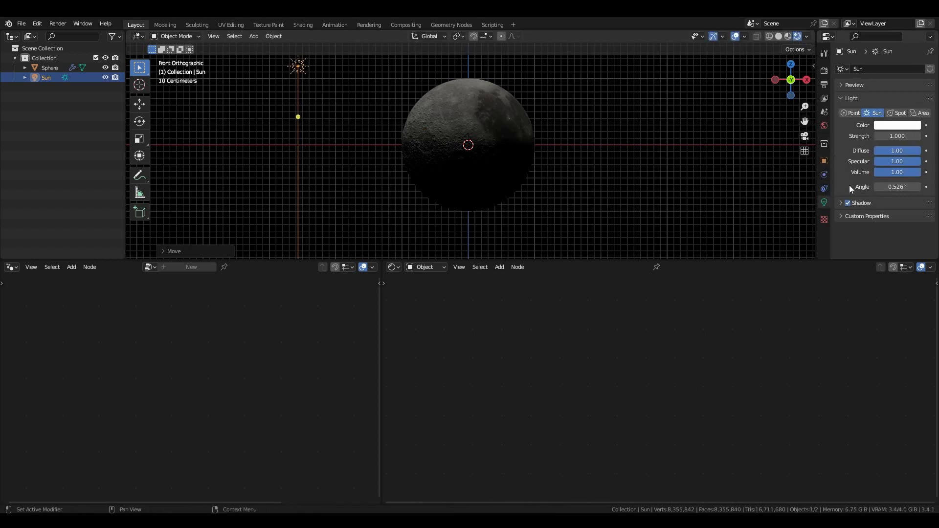
pyautogui.click(898, 137)
pyautogui.write('4')
pyautogui.press('Return')
# - Rotate the sun in front view to aim its beam at the moon, and by about -27° in top view
pyautogui.moveTo(502, 99); pyautogui.dragTo(506, 138, button='middle')
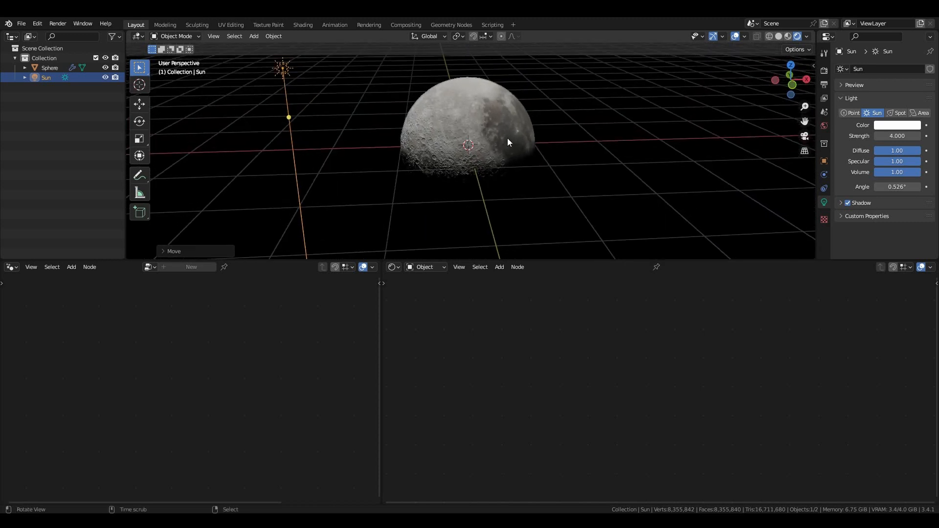
pyautogui.press('KP_1')
pyautogui.press('r')
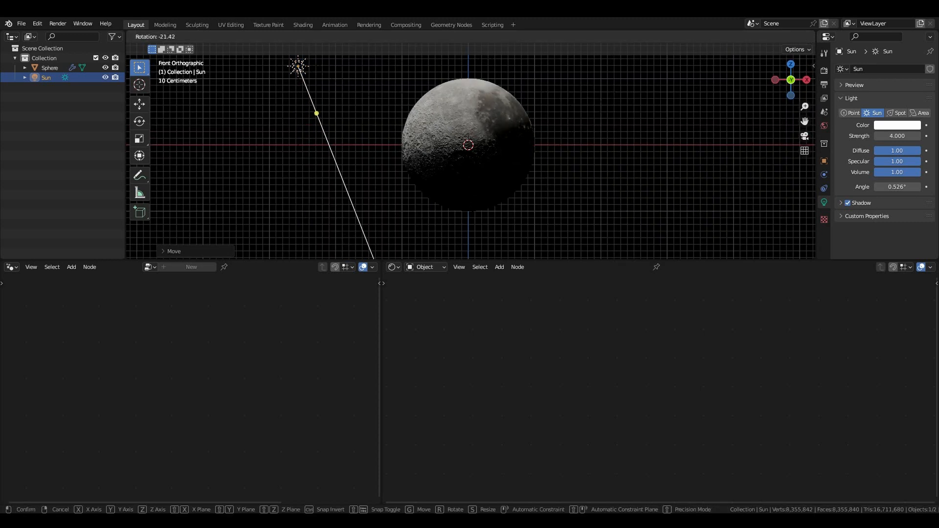
pyautogui.click(601, 192)
pyautogui.press('KP_7')
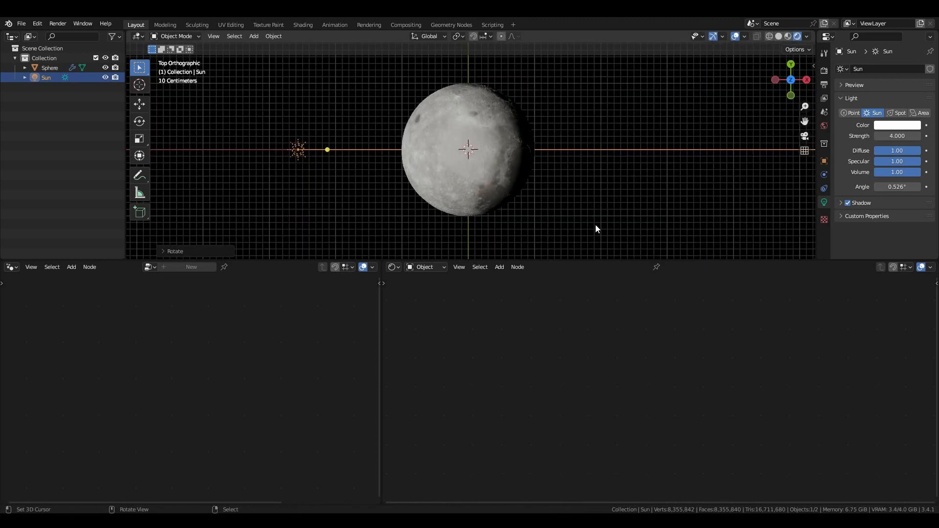
pyautogui.press('r')
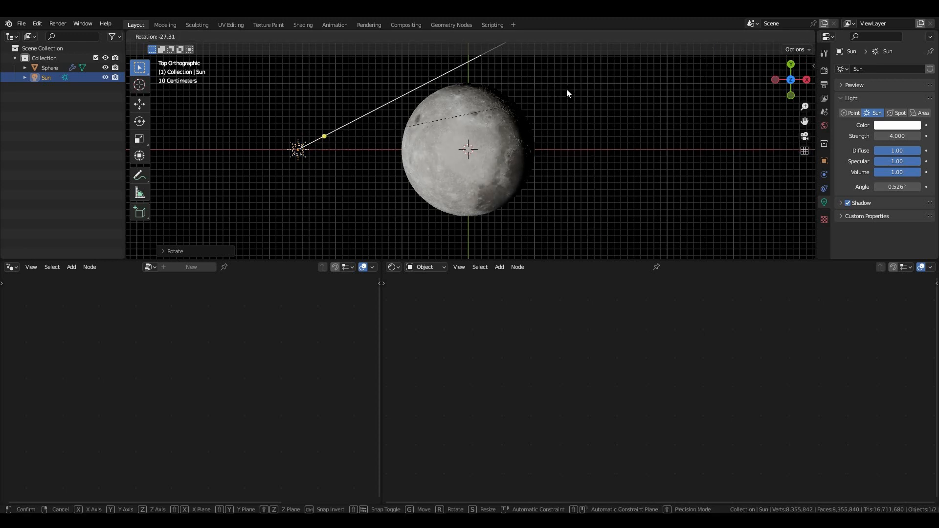
pyautogui.click(566, 92)
# - Trackball-rotate the sun in front view so that more of the moon's front face is lit
pyautogui.press('KP_1')
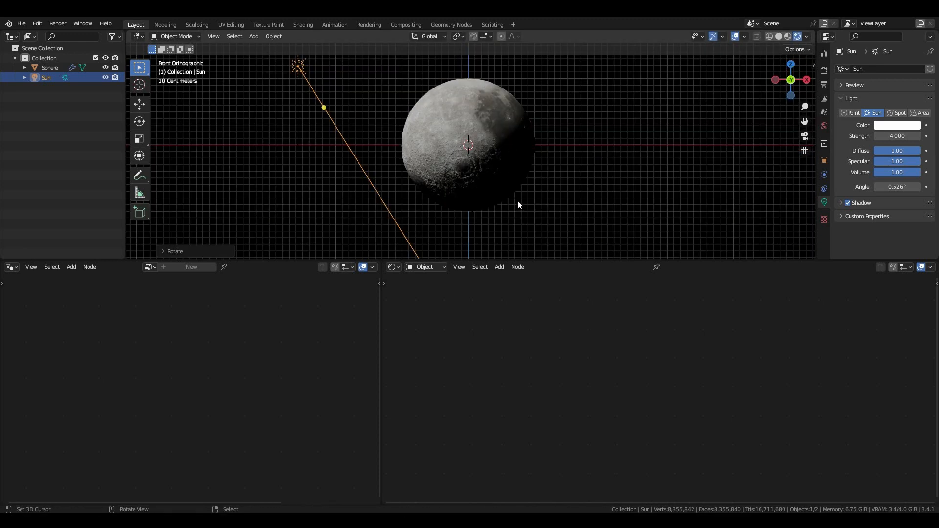
pyautogui.press('r')
pyautogui.press('r')
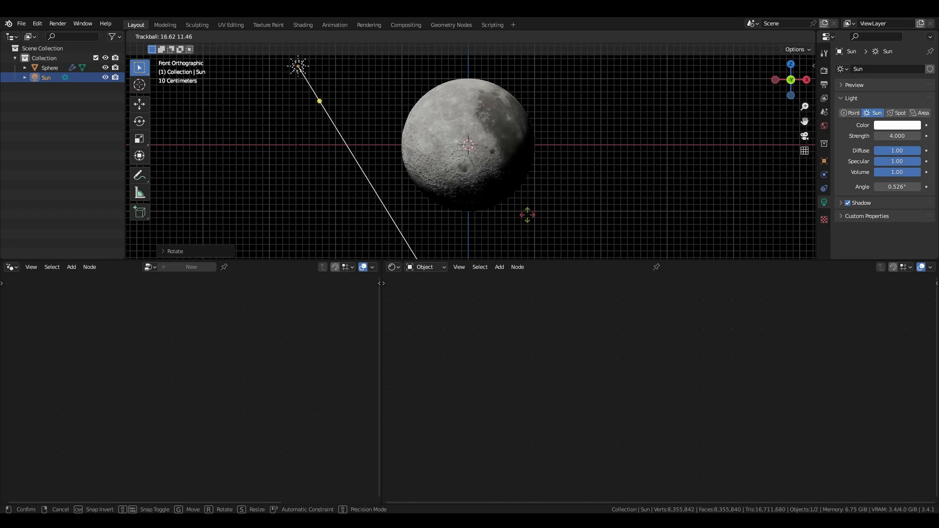
pyautogui.click(471, 116)
# - Rotate the moon sphere about the front view axis and trackball-rotate it to bring its dark patches across the upper front
pyautogui.click(471, 114)
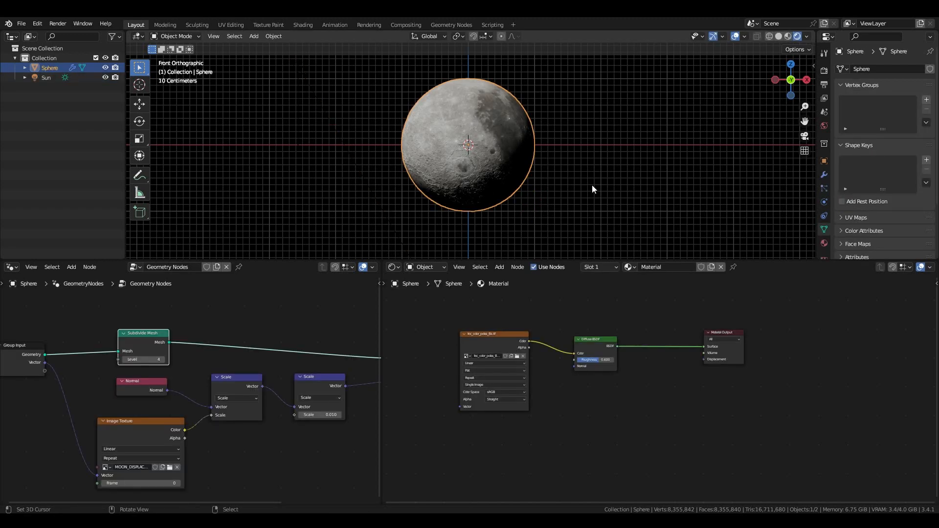
pyautogui.press('r')
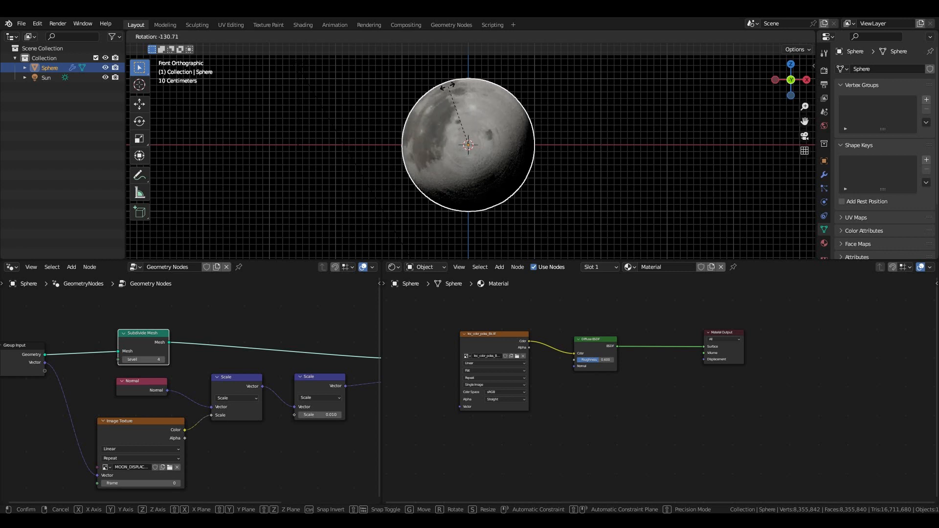
pyautogui.click(461, 101)
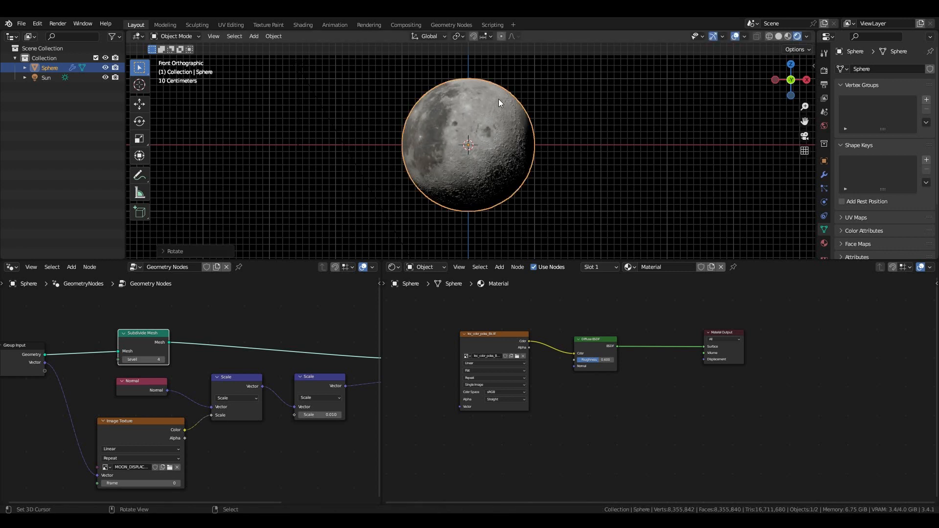
pyautogui.press('r')
pyautogui.press('r')
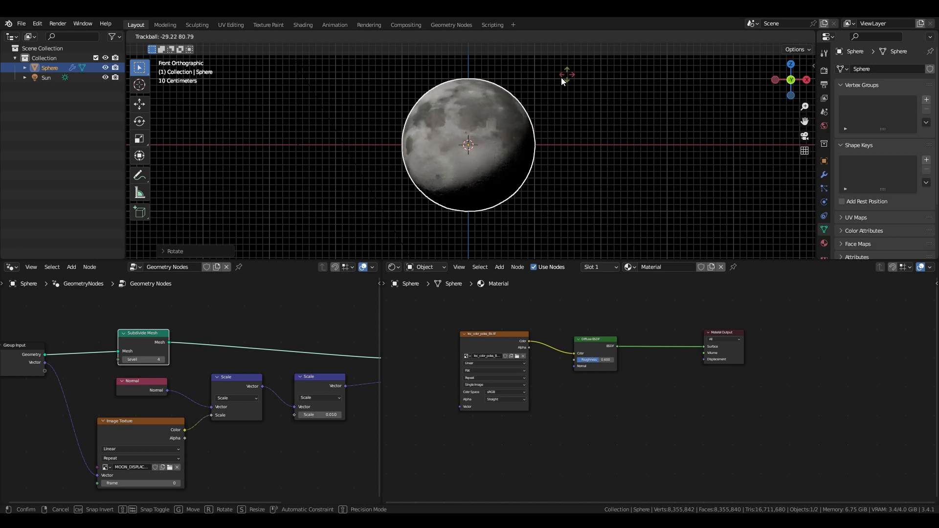
pyautogui.click(542, 106)
# - Trackball-rotate the moon further and turn it about the view axis so its large dark area faces the front
pyautogui.scroll(3, 536, 128)
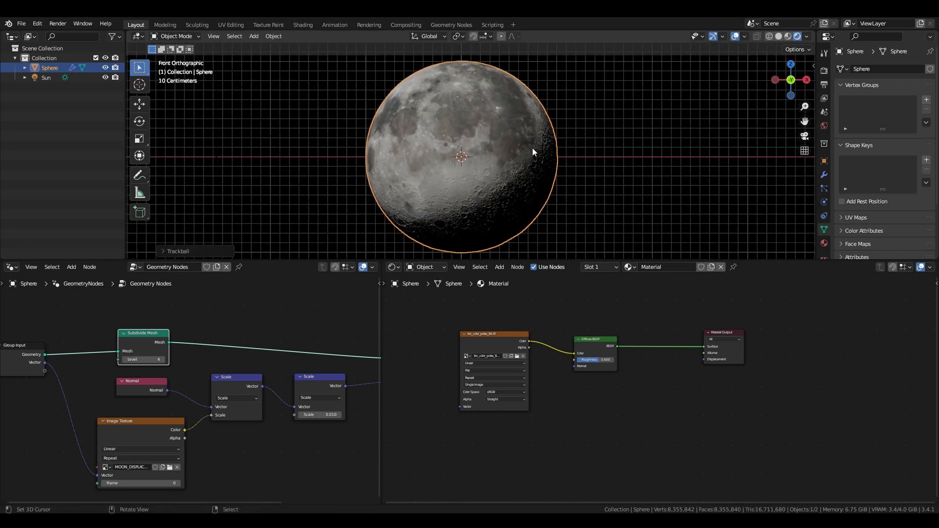
pyautogui.press('r')
pyautogui.press('r')
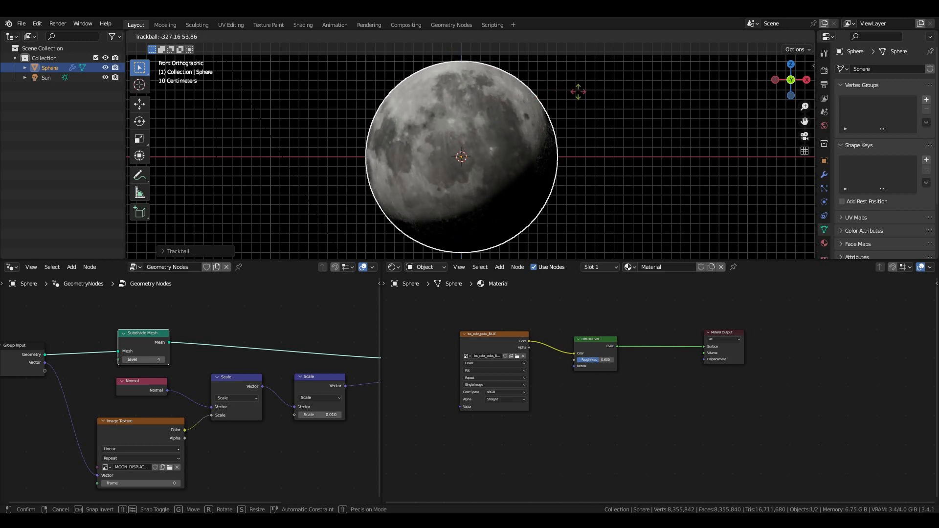
pyautogui.click(560, 205)
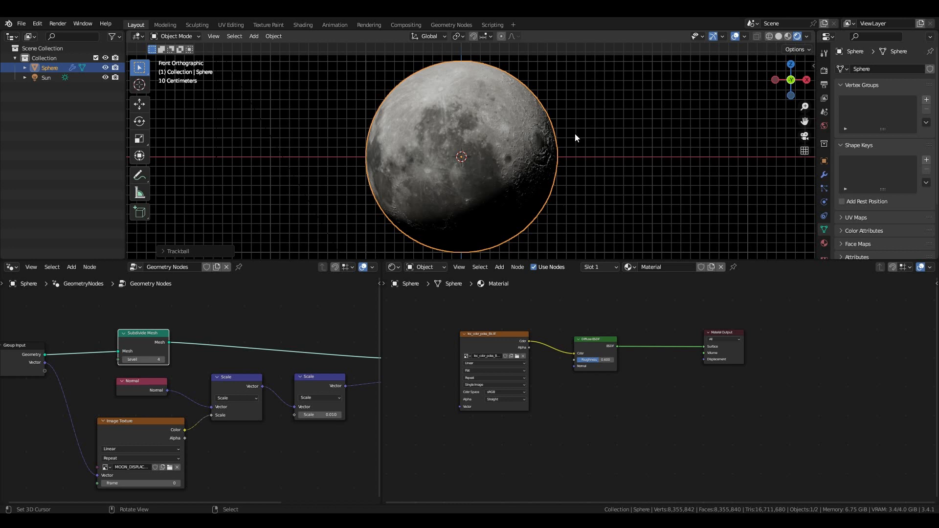
pyautogui.press('r')
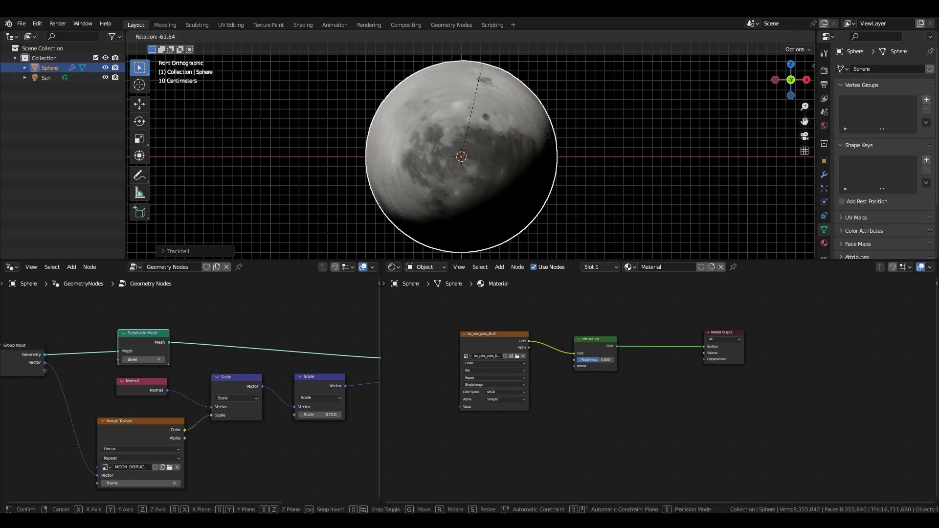
pyautogui.click(435, 136)
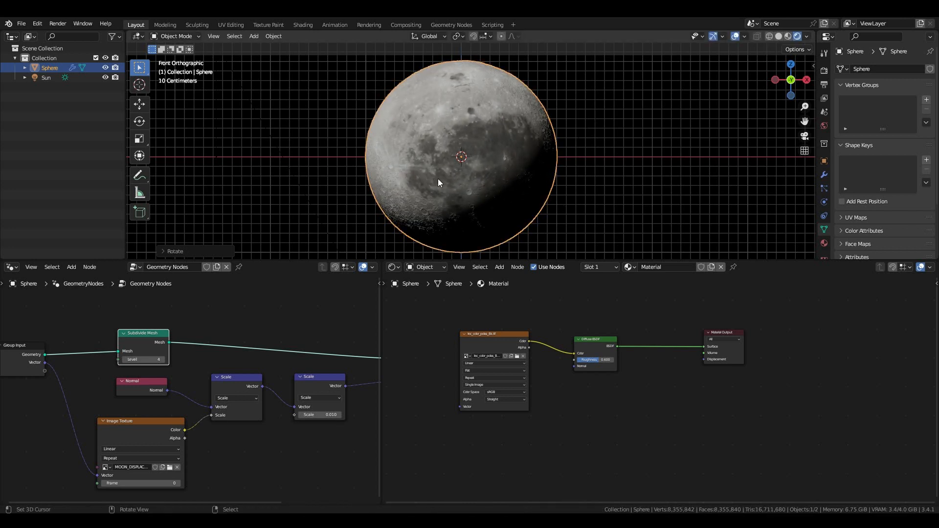
# - Fine-tune the moon's orientation with small trackball rotations, keeping the dark areas centered with craters along the shadow edge
pyautogui.press('r')
pyautogui.press('r')
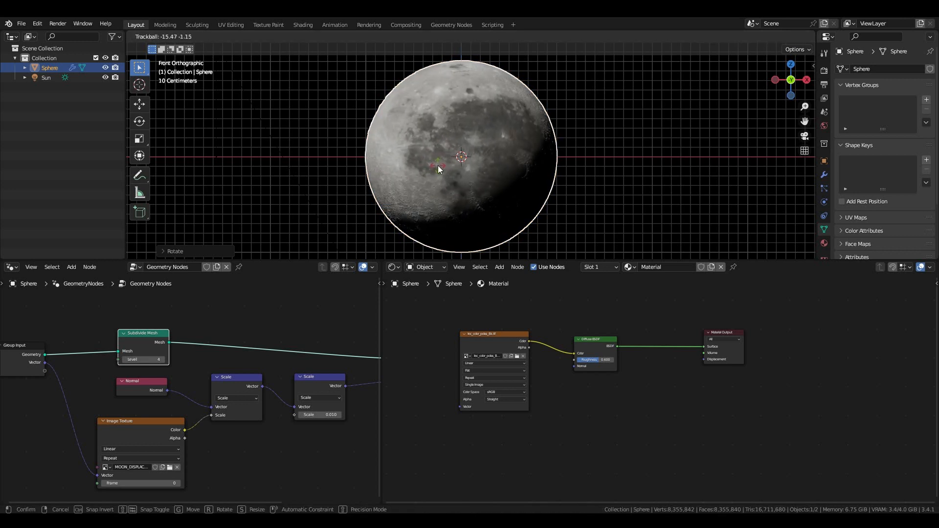
pyautogui.click(436, 169)
pyautogui.moveTo(444, 176); pyautogui.dragTo(454, 175, button='middle')
pyautogui.press('r')
pyautogui.press('r')
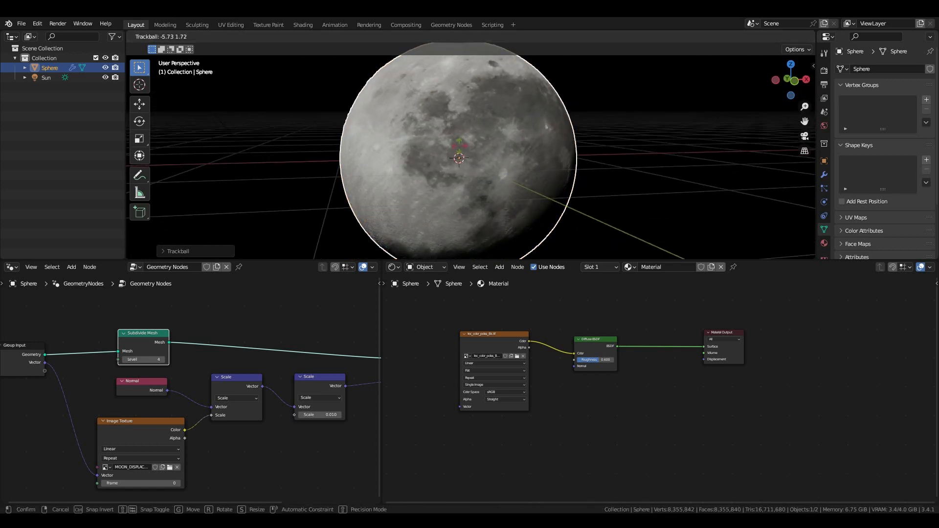
pyautogui.click(461, 146)
pyautogui.press('KP_1')
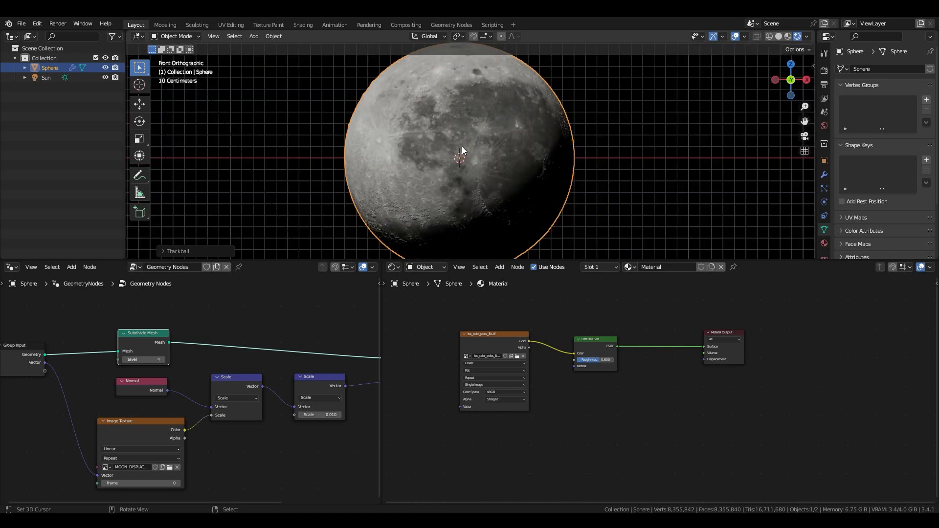
pyautogui.press('r')
pyautogui.press('r')
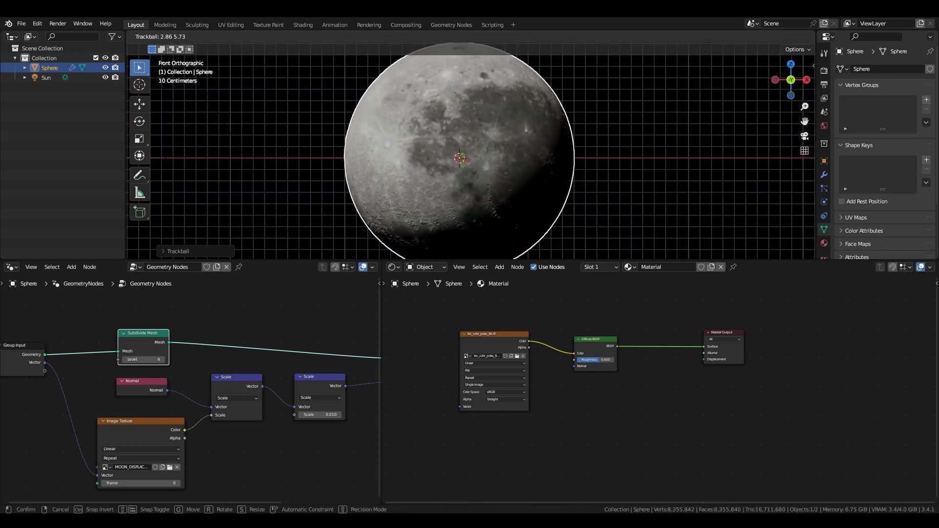
pyautogui.click(460, 163)
pyautogui.moveTo(460, 164); pyautogui.dragTo(457, 169, button='middle')
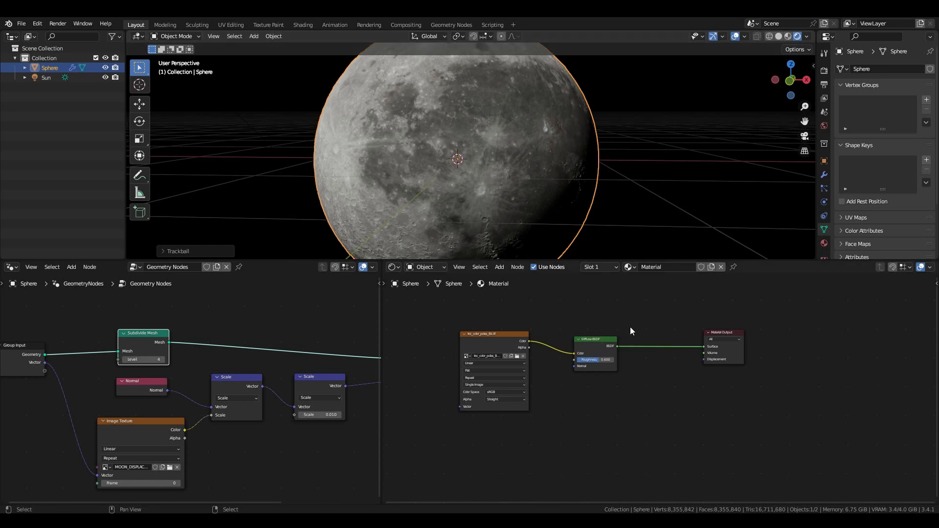
# - Duplicate the Diffuse BSDF node, place the copy below the original and set its color to black
pyautogui.moveTo(630, 327); pyautogui.dragTo(608, 365, button='middle')
pyautogui.hotkey('shift', 'a')
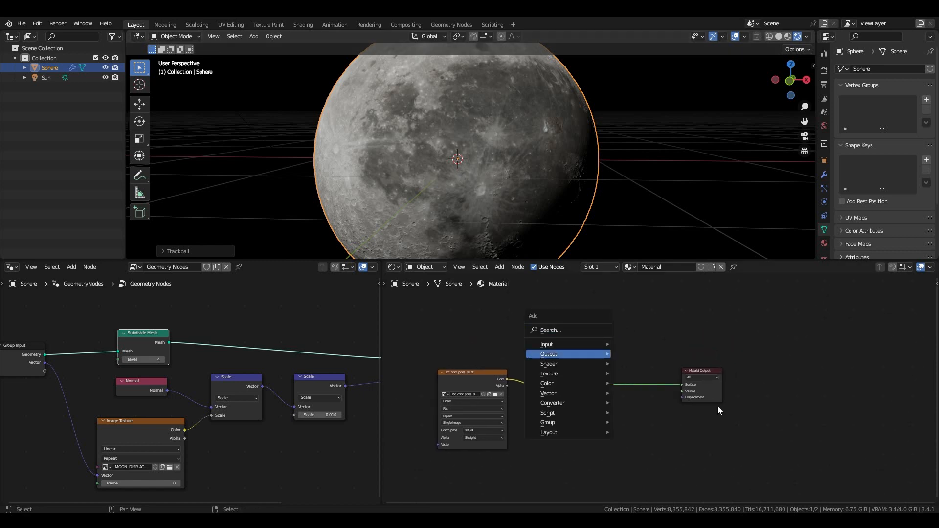
pyautogui.click(569, 383)
pyautogui.hotkey('shift', 'd')
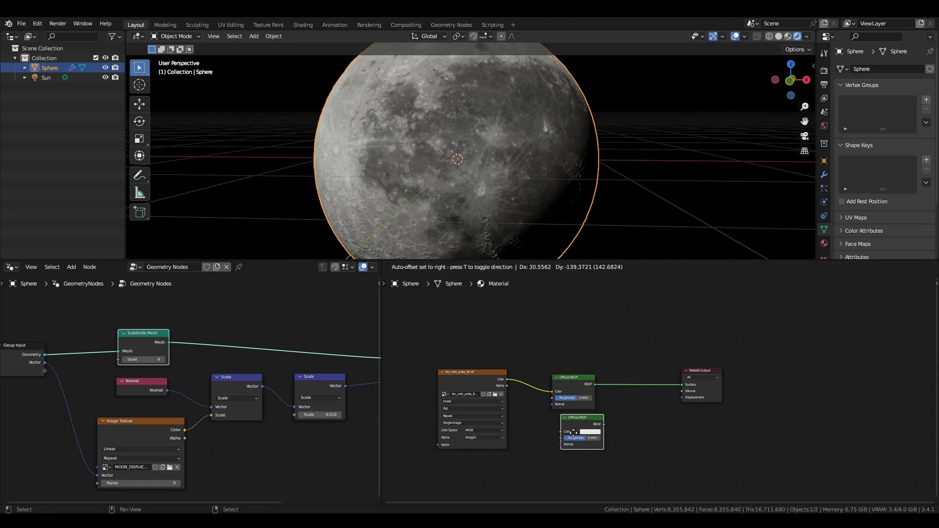
pyautogui.click(571, 430)
pyautogui.moveTo(611, 432); pyautogui.dragTo(614, 401, button='middle')
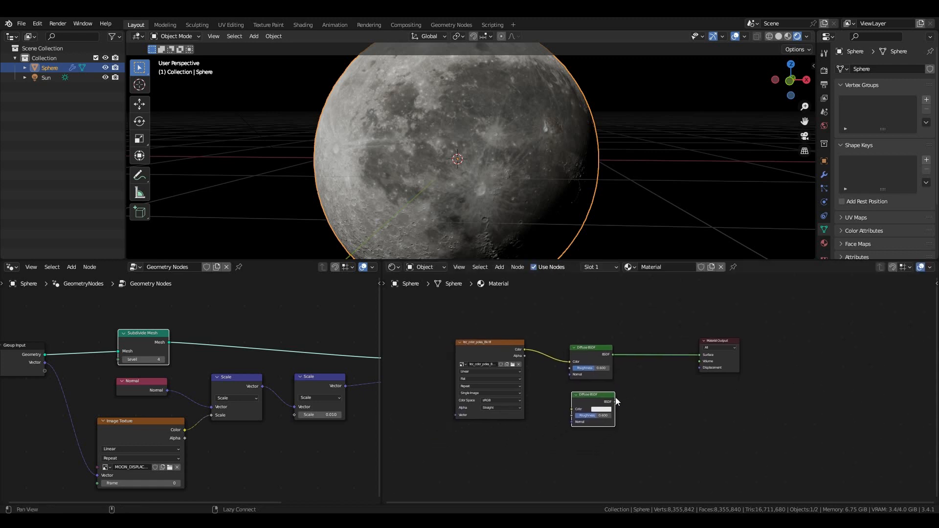
pyautogui.click(600, 410)
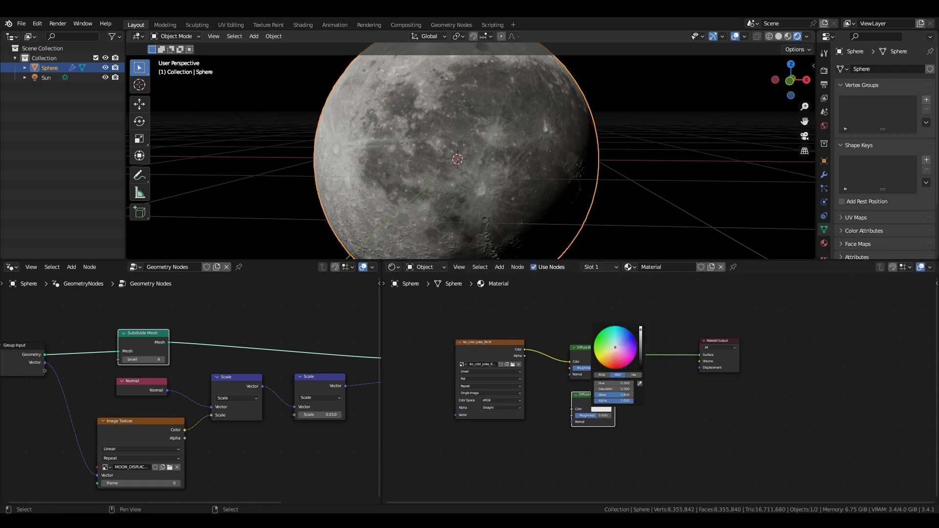
pyautogui.moveTo(641, 331); pyautogui.dragTo(640, 370)
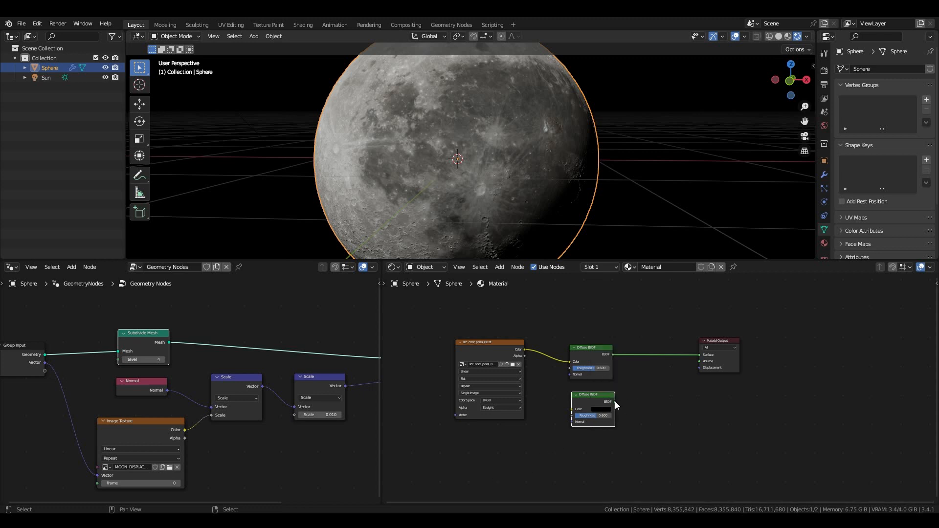
# - Add a Mix Shader, feed it the image-colored Diffuse BSDF first and the black one second, and connect it to the Material Output surface
pyautogui.hotkey('shift', 'a')
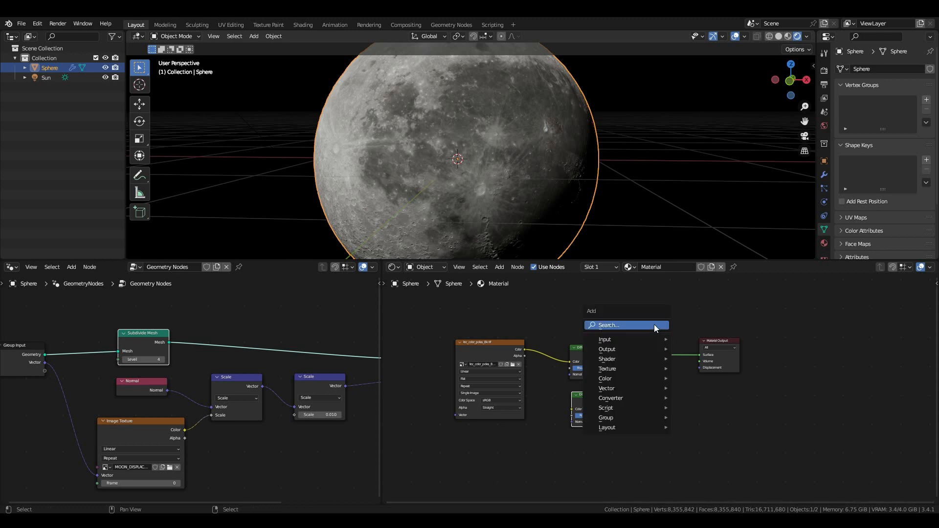
pyautogui.click(654, 324)
pyautogui.write('mix')
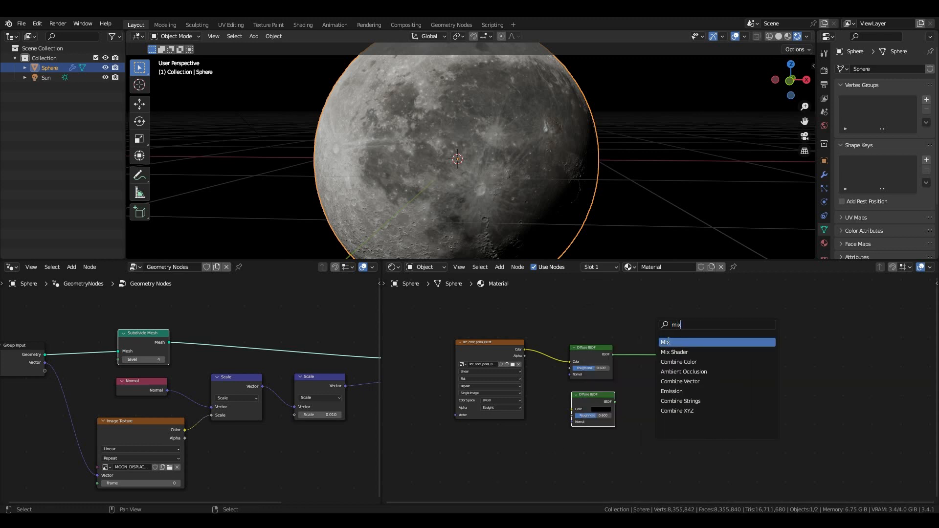
pyautogui.click(674, 352)
pyautogui.click(667, 404)
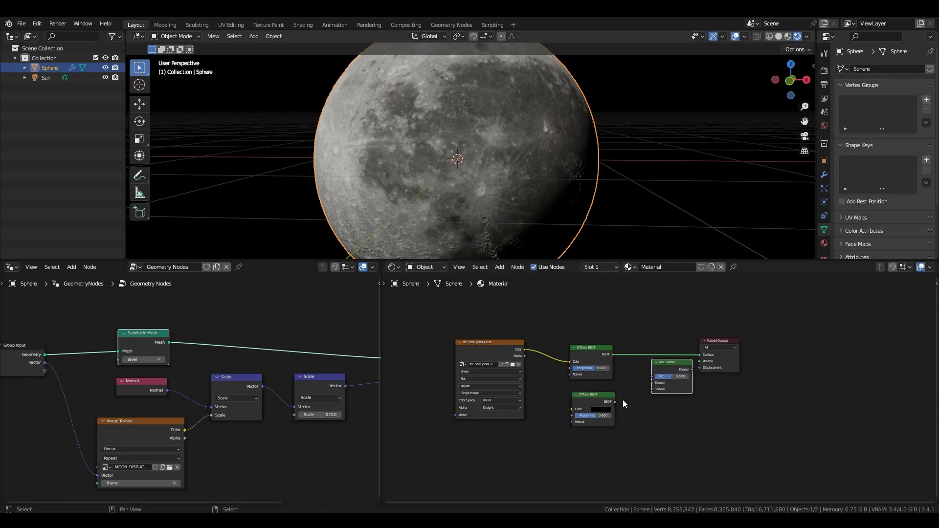
pyautogui.moveTo(614, 402); pyautogui.dragTo(650, 388)
pyautogui.moveTo(614, 356); pyautogui.dragTo(657, 387)
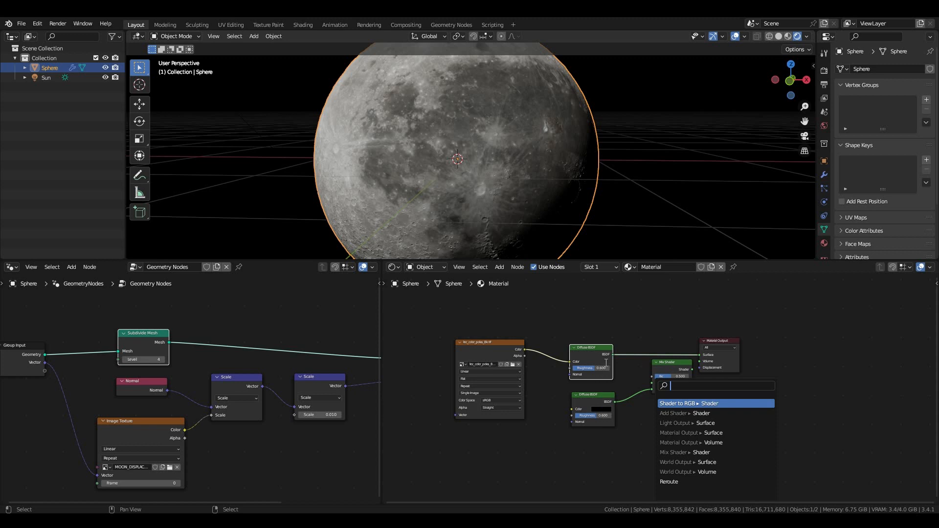
pyautogui.moveTo(614, 356); pyautogui.dragTo(757, 360)
# - Add a Layer Weight node above the two Diffuse BSDF nodes
pyautogui.hotkey('shift', 'a')
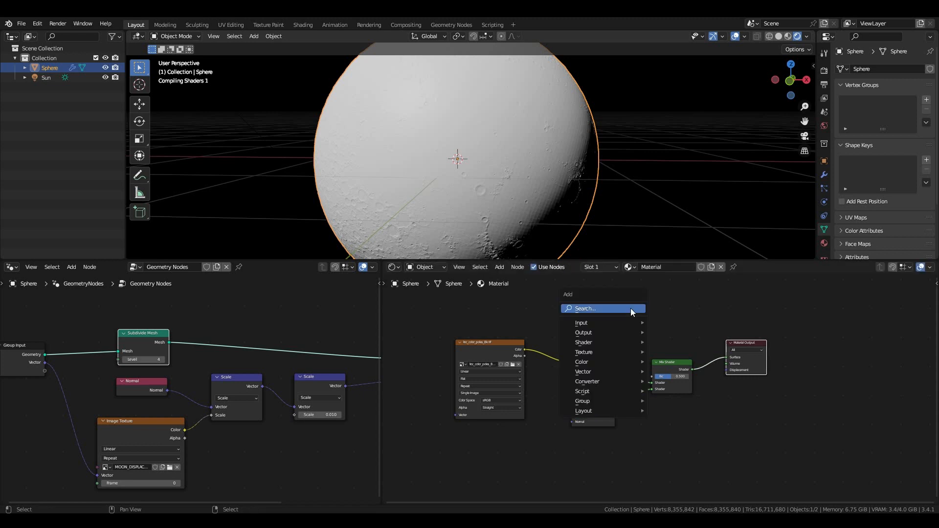
pyautogui.click(630, 308)
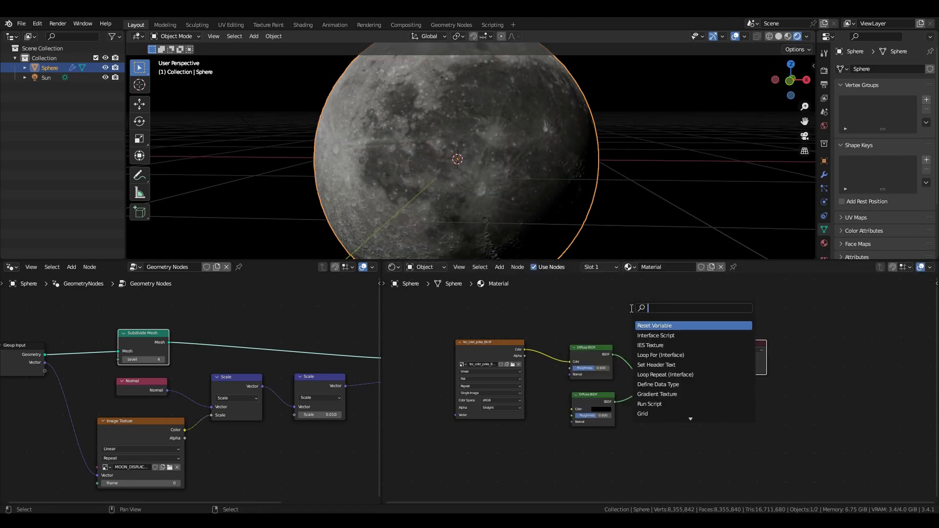
pyautogui.write('layer')
pyautogui.click(654, 325)
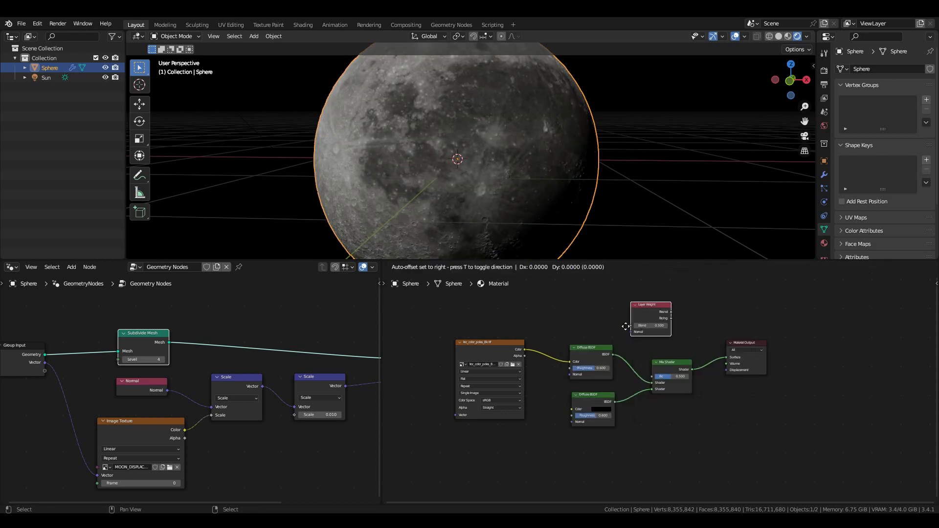
pyautogui.click(593, 320)
# - Set the second Scale node in the geometry nodes to 0.005 to soften the moon's displacement
pyautogui.scroll(-2, 564, 183)
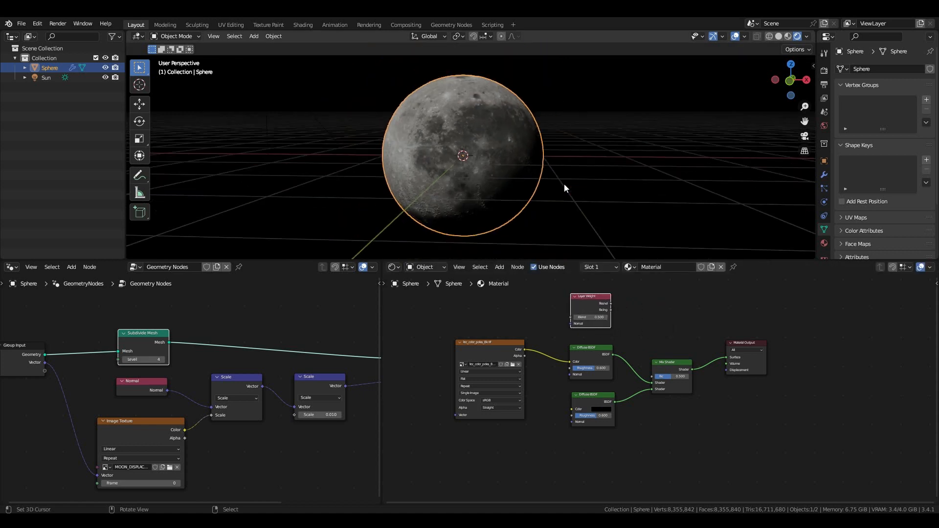
pyautogui.keyDown('alt'); pyautogui.moveTo(564, 186); pyautogui.dragTo(541, 178, button='middle'); pyautogui.keyUp('alt')
pyautogui.scroll(1, 543, 190)
pyautogui.scroll(1, 545, 186)
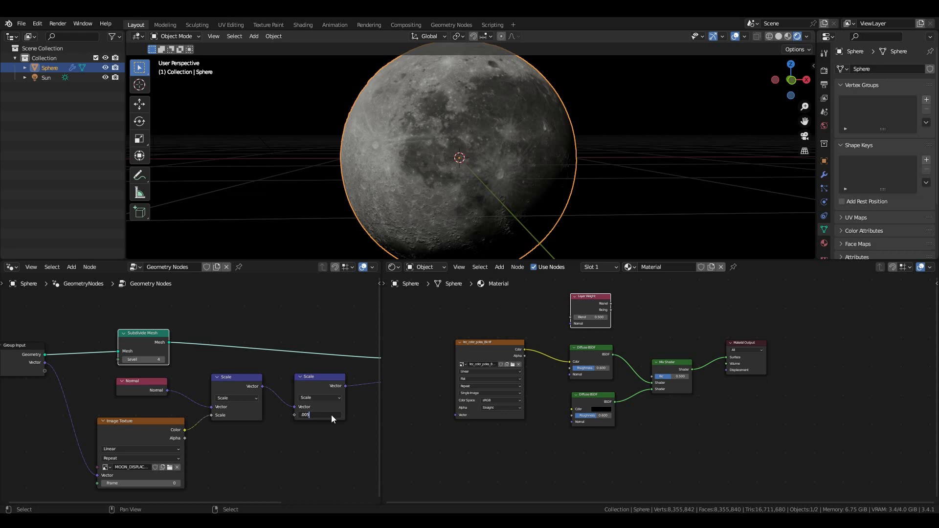
pyautogui.click(292, 463)
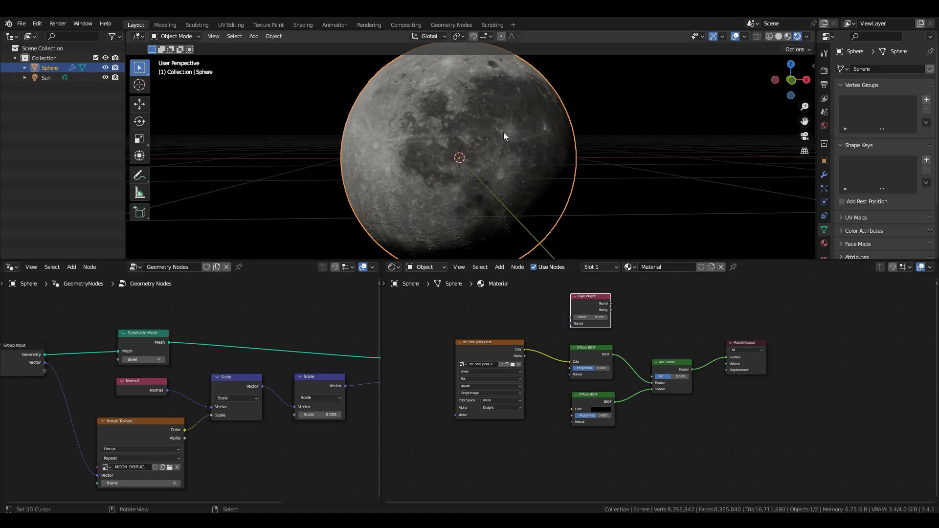
pyautogui.scroll(-1, 500, 134)
pyautogui.scroll(-2, 318, 117)
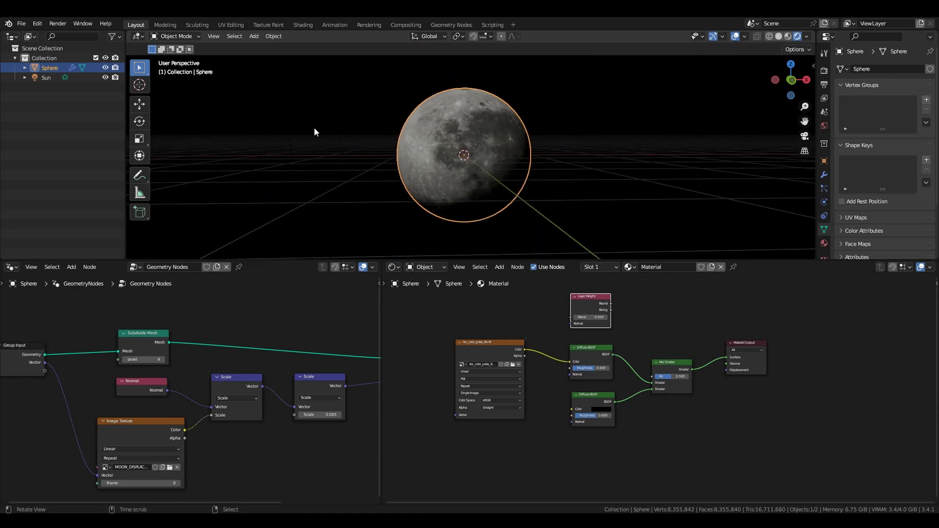
pyautogui.moveTo(317, 132); pyautogui.dragTo(348, 156, button='middle')
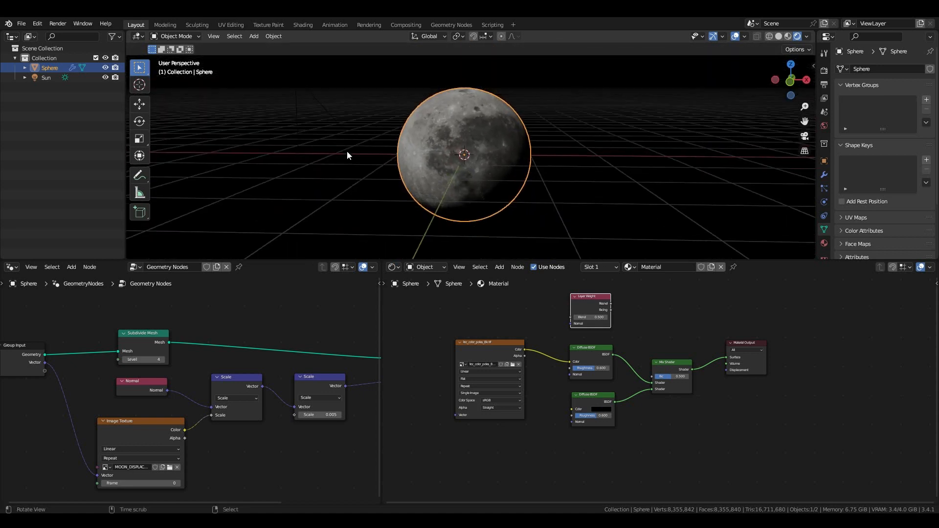
pyautogui.scroll(3, 347, 155)
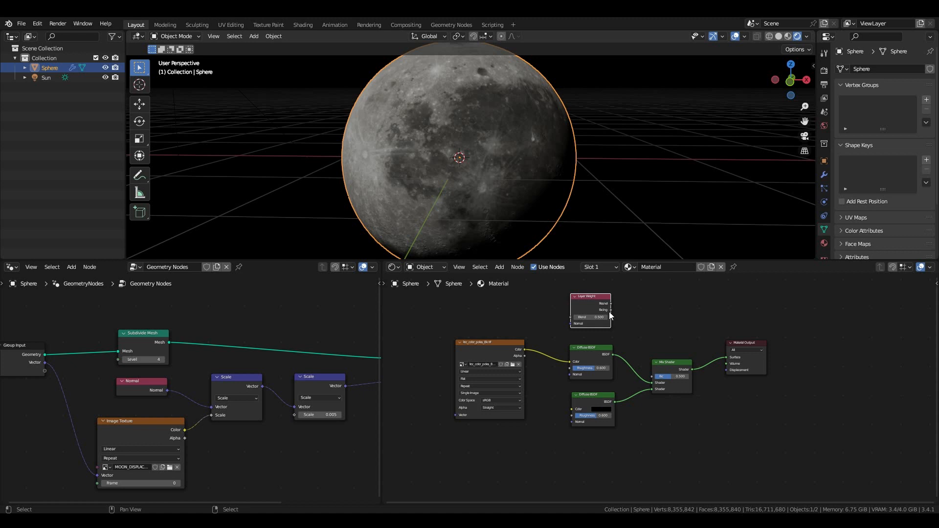
# - Connect the Layer Weight's Facing output to the Mix Shader's factor
pyautogui.moveTo(610, 311); pyautogui.dragTo(635, 311)
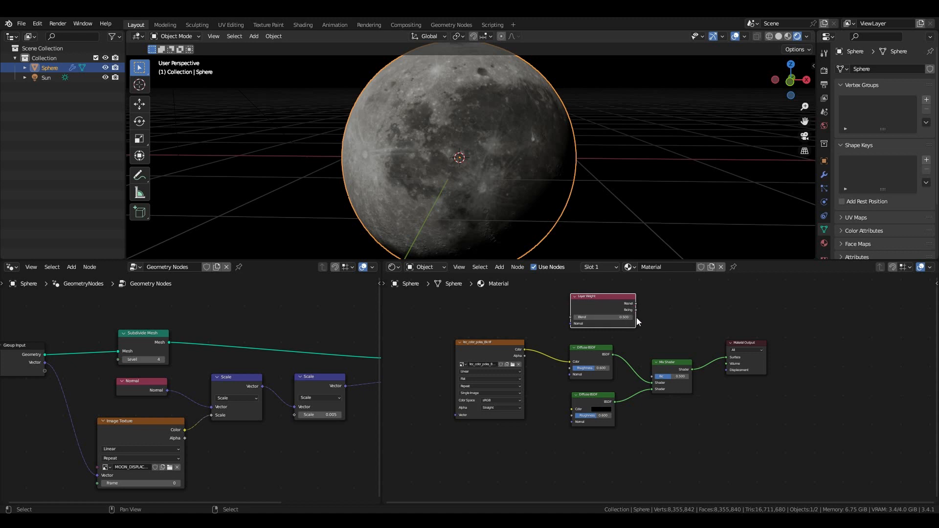
pyautogui.moveTo(638, 320); pyautogui.dragTo(656, 376)
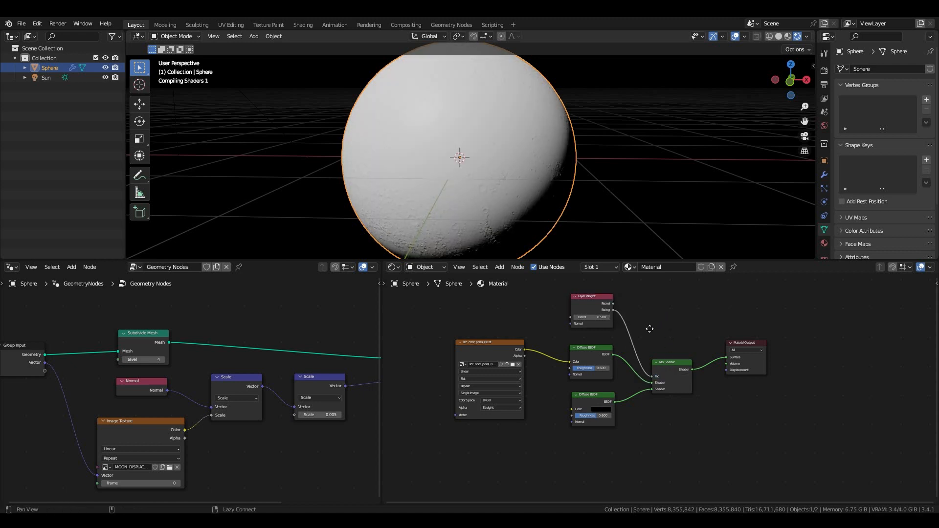
pyautogui.keyDown('alt'); pyautogui.moveTo(649, 328); pyautogui.dragTo(635, 343); pyautogui.keyUp('alt')
# - Move the Layer Weight node aside and insert a ColorRamp between it and the Mix Shader's factor
pyautogui.moveTo(562, 317); pyautogui.dragTo(509, 308)
pyautogui.hotkey('shift', 'a')
pyautogui.write('c')
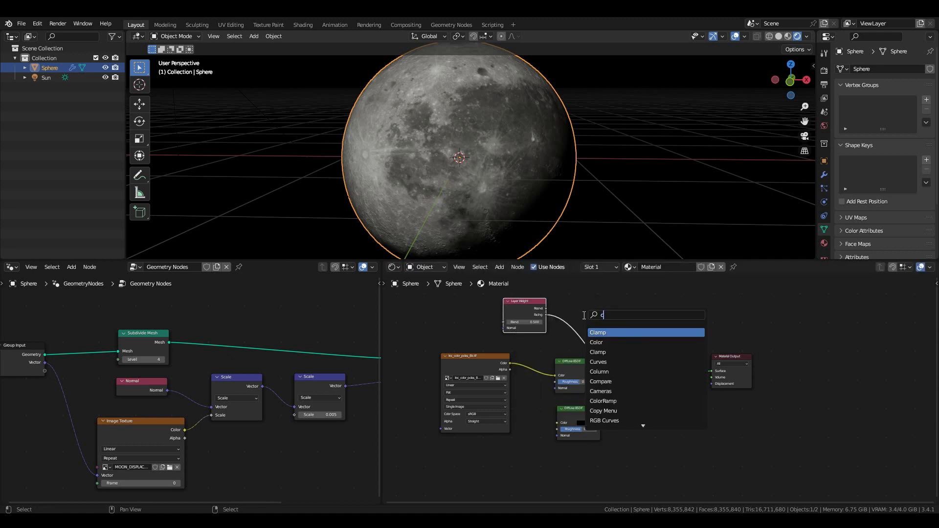
pyautogui.write('olo')
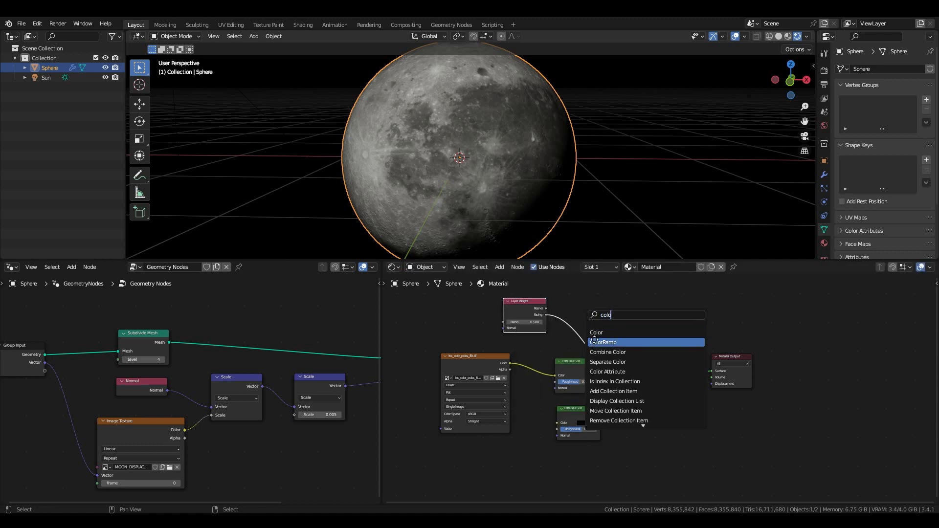
pyautogui.click(595, 341)
pyautogui.click(585, 328)
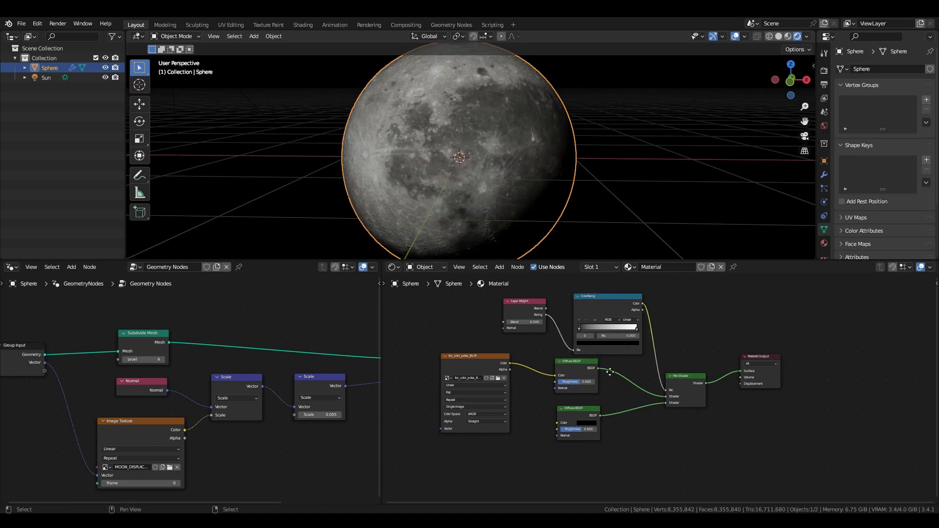
# - Rearrange the Diffuse BSDF, ColorRamp and image texture nodes to leave free space after the moon color image
pyautogui.moveTo(595, 366); pyautogui.dragTo(618, 372)
pyautogui.moveTo(596, 416); pyautogui.dragTo(629, 424)
pyautogui.moveTo(606, 302); pyautogui.dragTo(601, 299)
pyautogui.moveTo(615, 425); pyautogui.dragTo(603, 426)
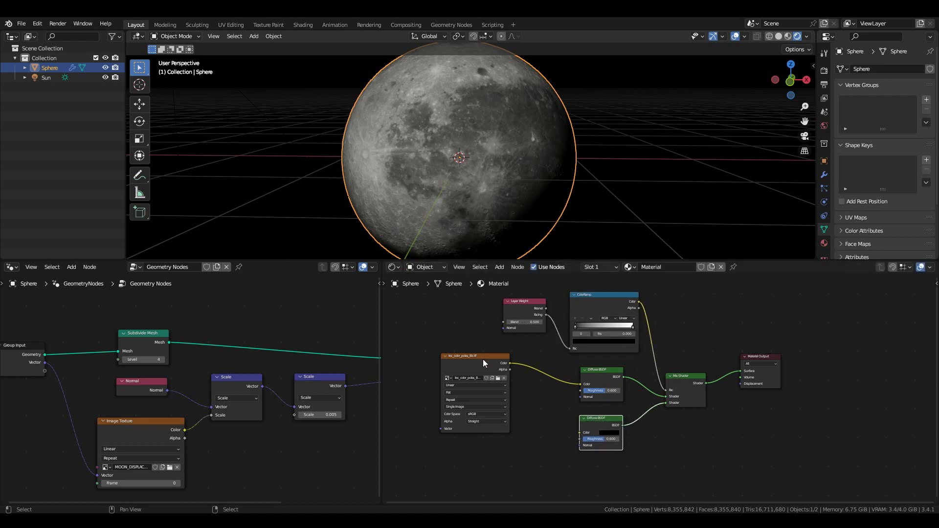
pyautogui.moveTo(472, 360); pyautogui.dragTo(410, 375)
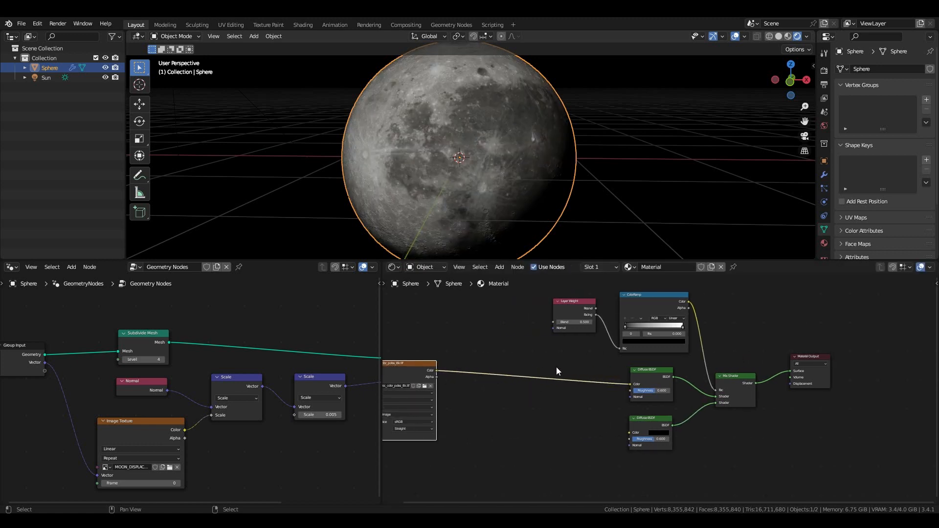
# - Add a Bump node, linking the moon image's Color to its Height and its Normal to the image-colored Diffuse BSDF
pyautogui.hotkey('shift', 'a')
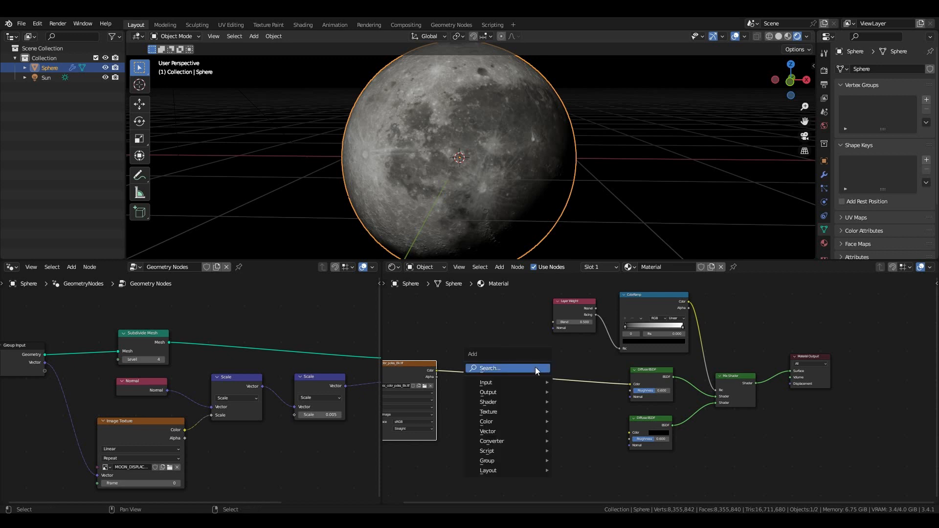
pyautogui.write('bum')
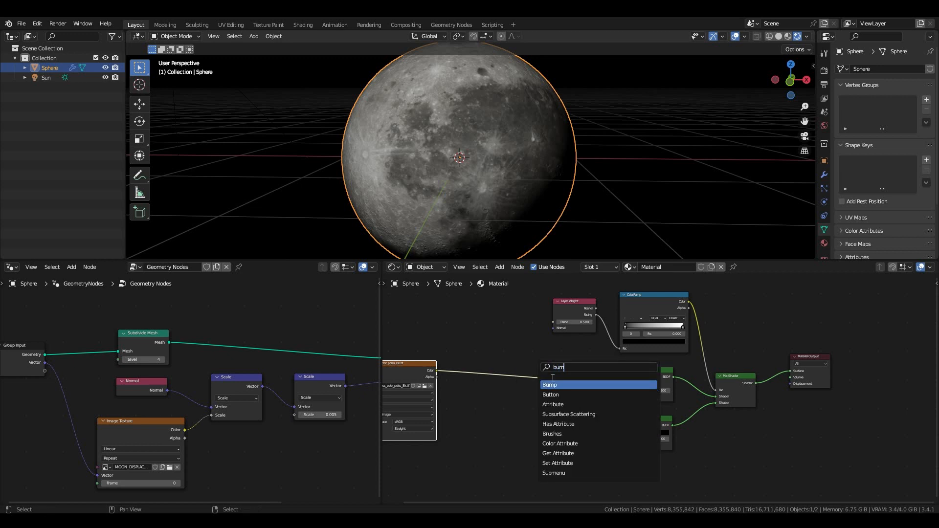
pyautogui.click(556, 386)
pyautogui.click(550, 434)
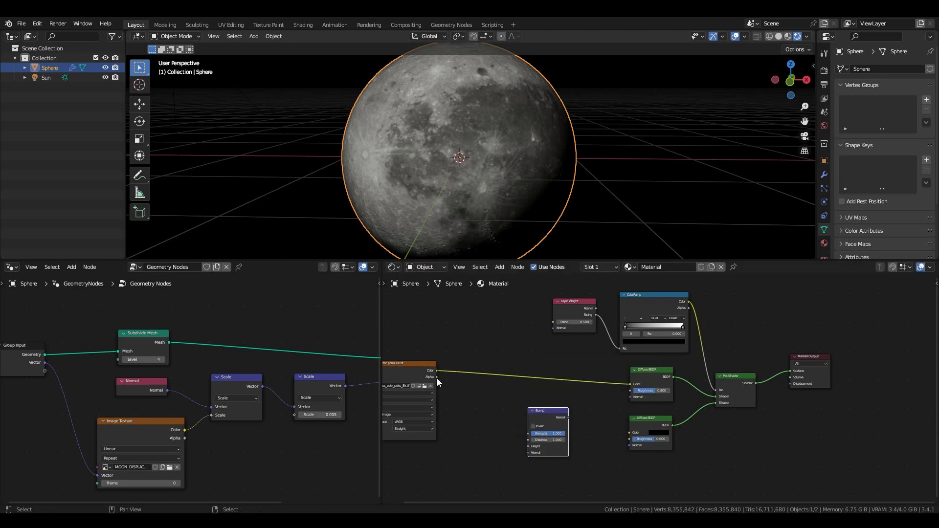
pyautogui.moveTo(436, 370); pyautogui.dragTo(636, 397)
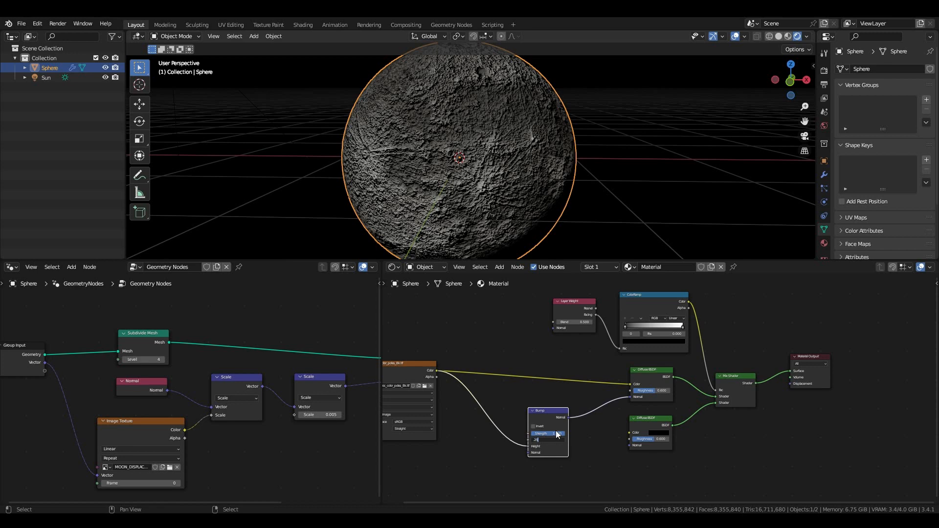
# - Set the Bump node's distance and strength both to 0.25 and check the moon's surface up close
pyautogui.press('Return')
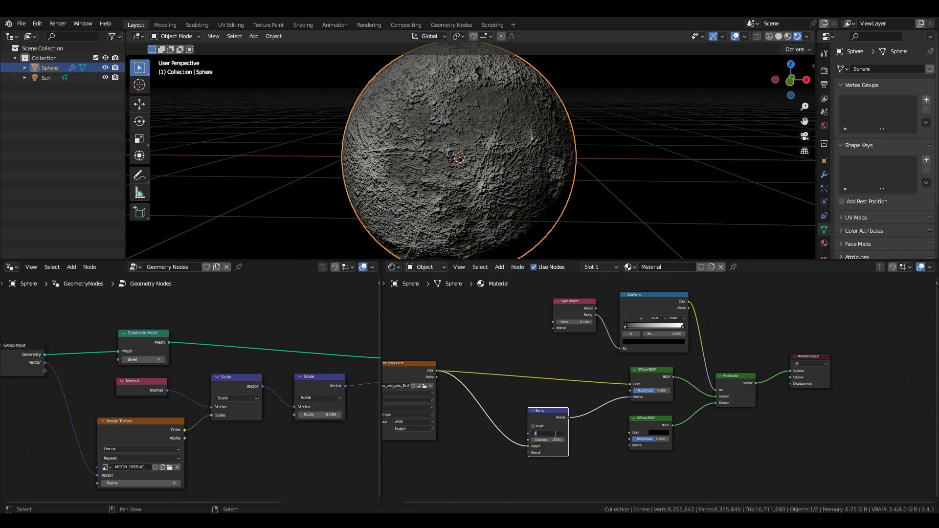
pyautogui.write('.25')
pyautogui.press('Return')
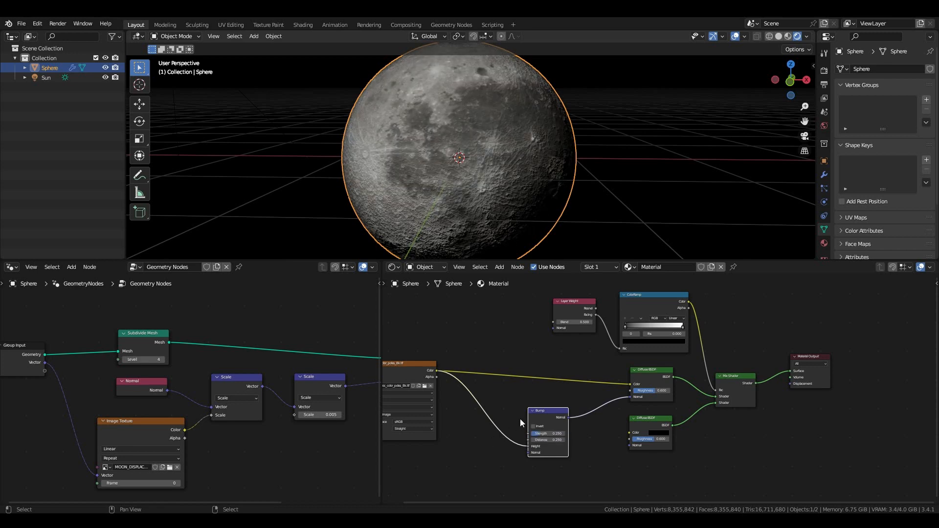
pyautogui.scroll(-3, 548, 395)
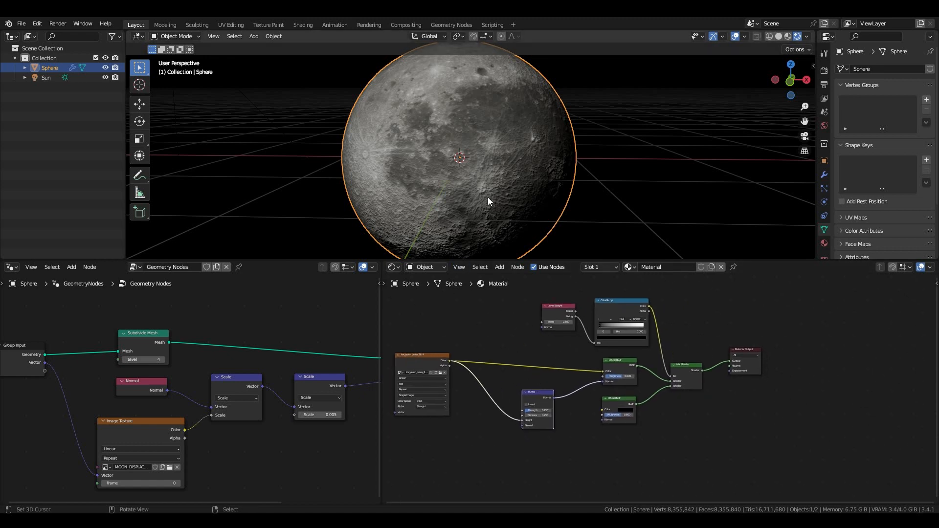
pyautogui.scroll(1, 488, 201)
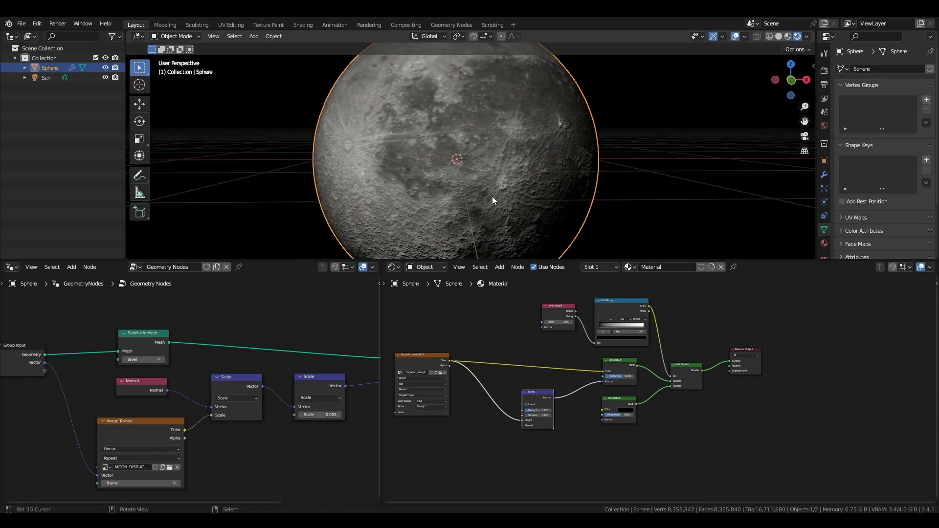
pyautogui.scroll(1, 492, 198)
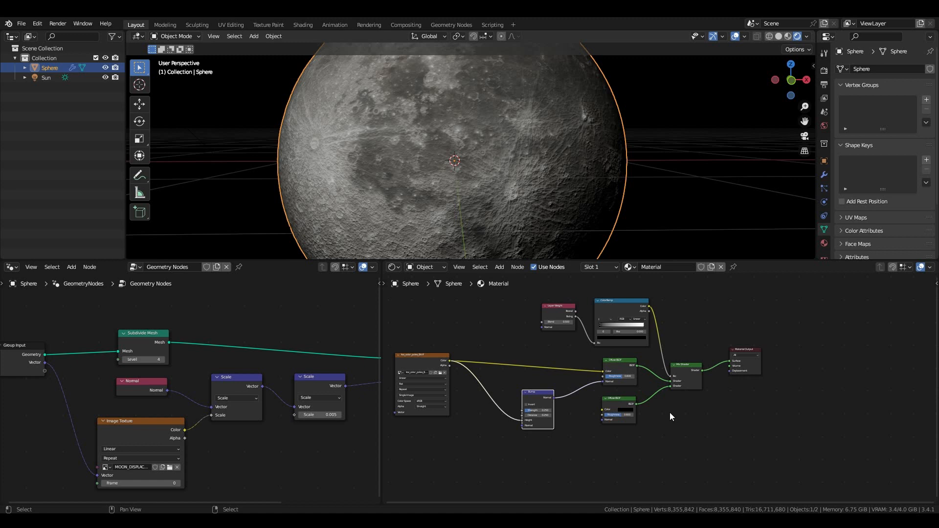
pyautogui.moveTo(648, 348); pyautogui.dragTo(633, 365, button='middle')
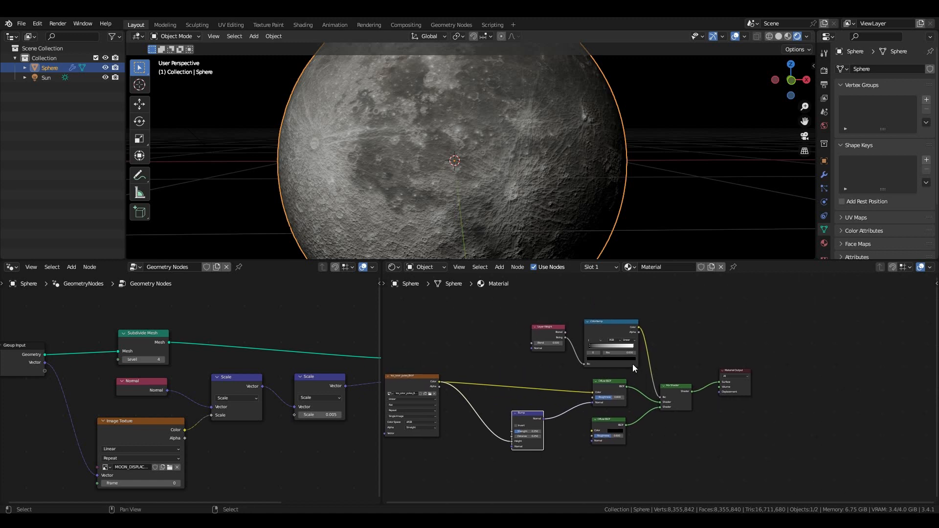
# - Set the Bump node's strength and distance both to 0.2
pyautogui.scroll(3, 571, 408)
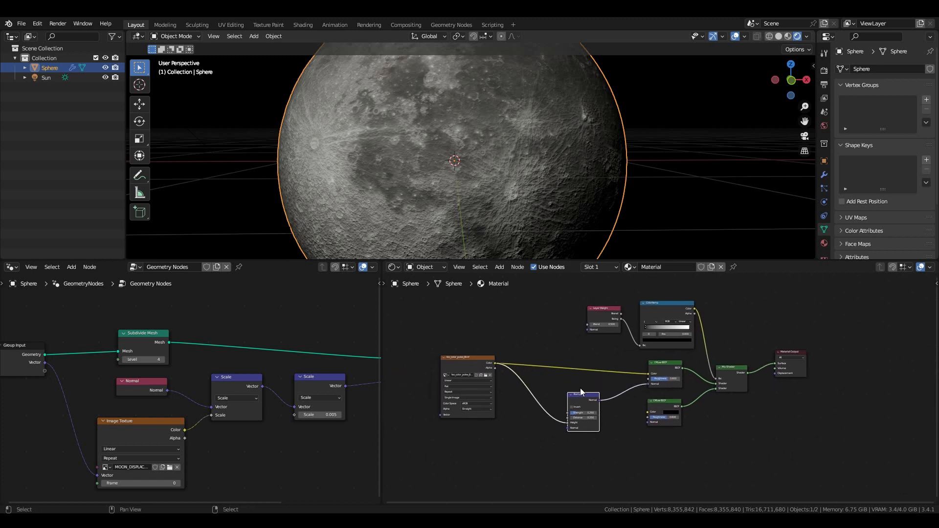
pyautogui.scroll(2, 568, 420)
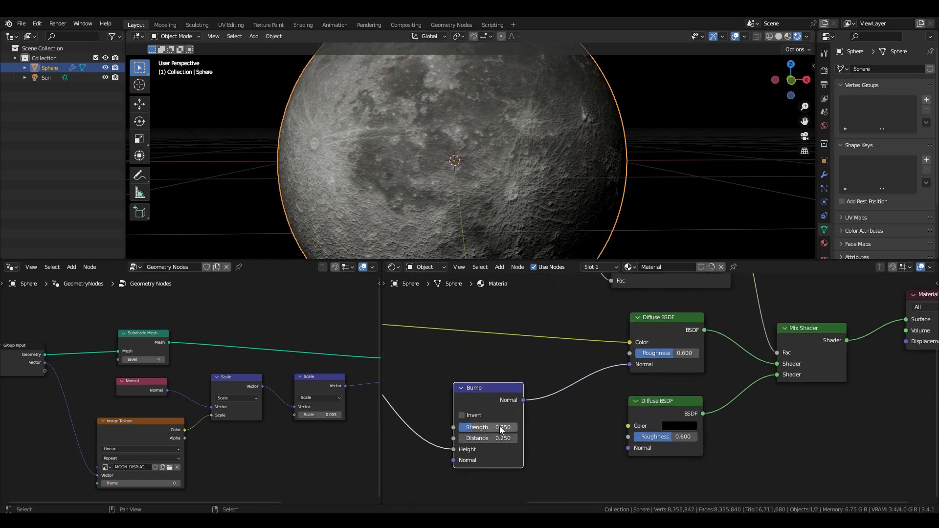
pyautogui.click(500, 426)
pyautogui.press('BackSpace')
pyautogui.write('.2')
pyautogui.press('Return')
pyautogui.click(499, 439)
pyautogui.write('.2')
pyautogui.press('Return')
pyautogui.scroll(-1, 497, 391)
pyautogui.scroll(-3, 538, 118)
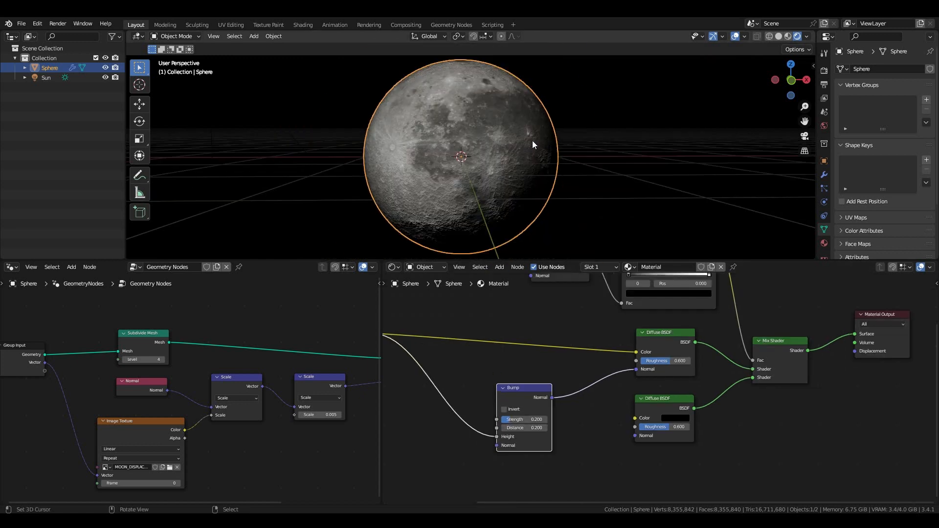
# - Switch the viewport to solid shading, add a camera and align it to the current view of the moon
pyautogui.moveTo(526, 148)
pyautogui.mouseDown(button='middle')
pyautogui.moveTo(509, 160)
pyautogui.moveTo(531, 154)
pyautogui.mouseUp(button='middle')
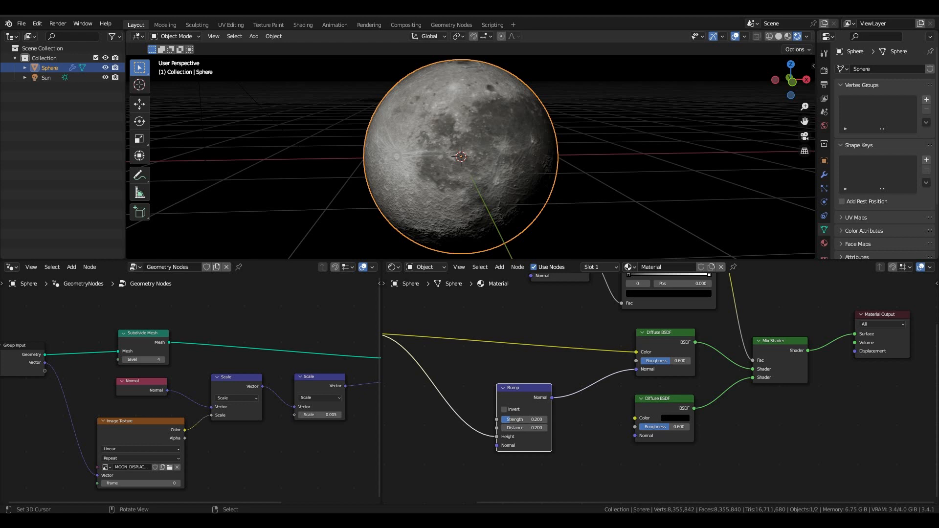
pyautogui.scroll(-2, 531, 175)
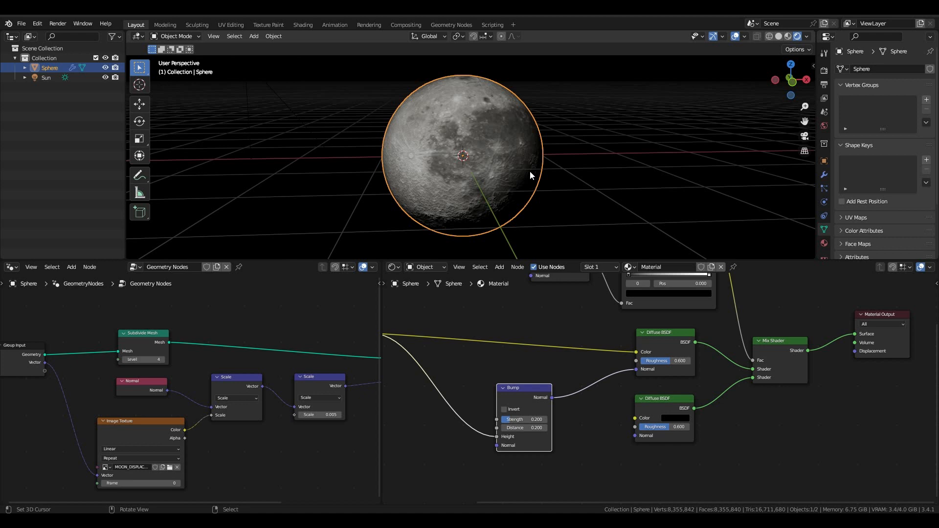
pyautogui.click(782, 35)
pyautogui.hotkey('shift', 'a')
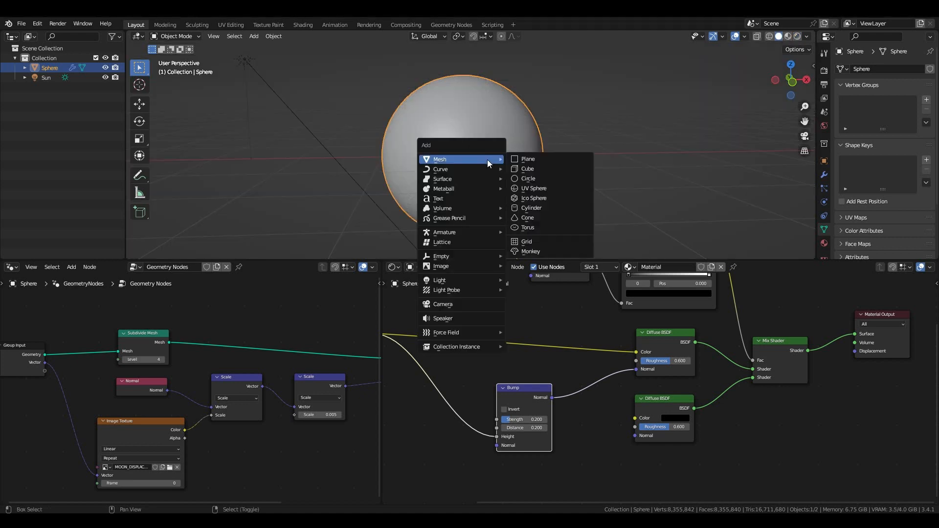
pyautogui.moveTo(445, 281)
pyautogui.click(446, 304)
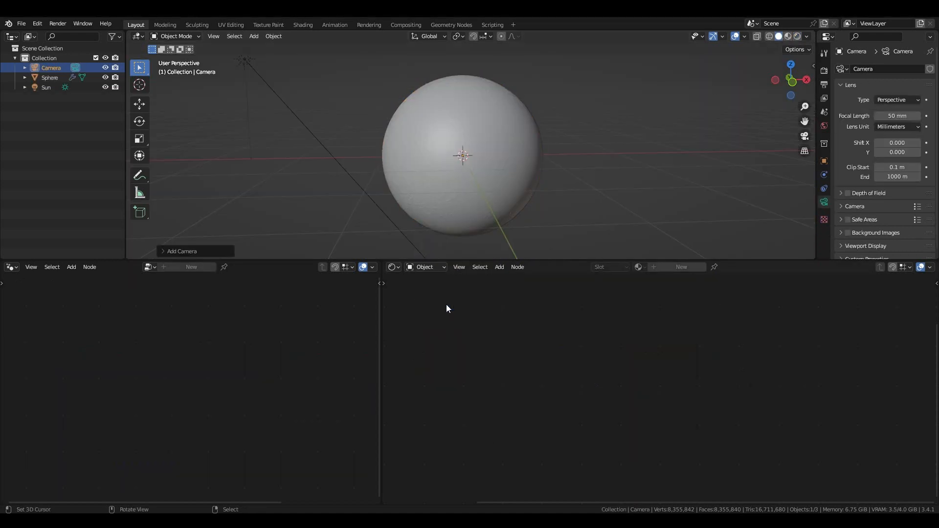
pyautogui.scroll(-4, 545, 165)
pyautogui.press('KP_0')
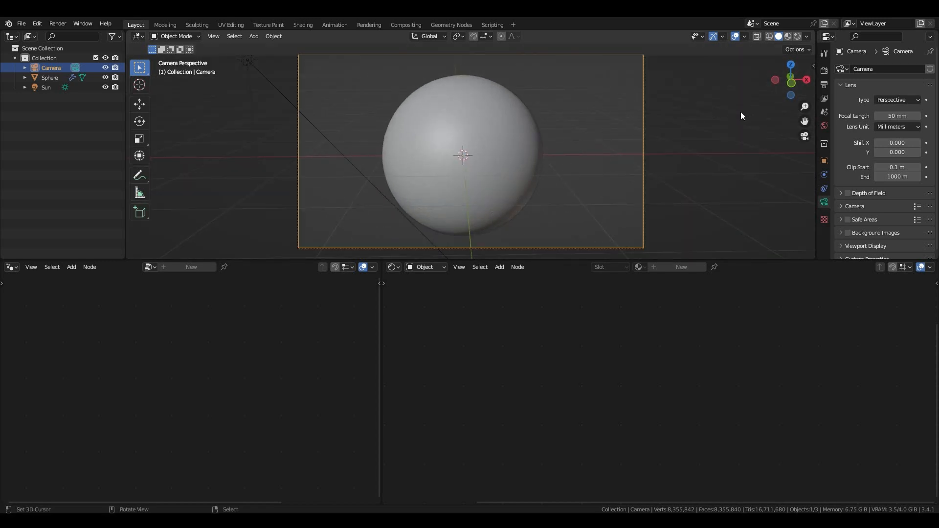
# - Set the render output's vertical resolution to 800 px for a wider camera frame
pyautogui.scroll(-1, 552, 145)
pyautogui.click(824, 84)
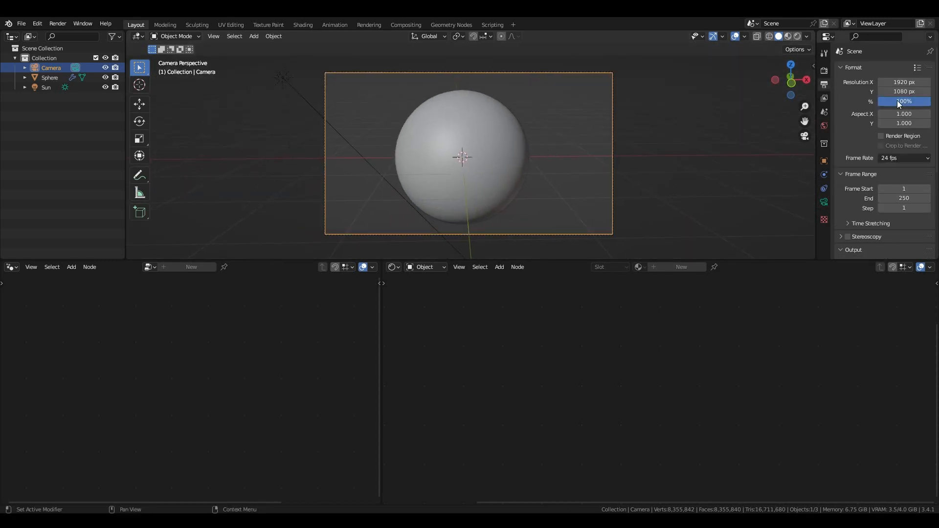
pyautogui.click(909, 92)
pyautogui.write('8')
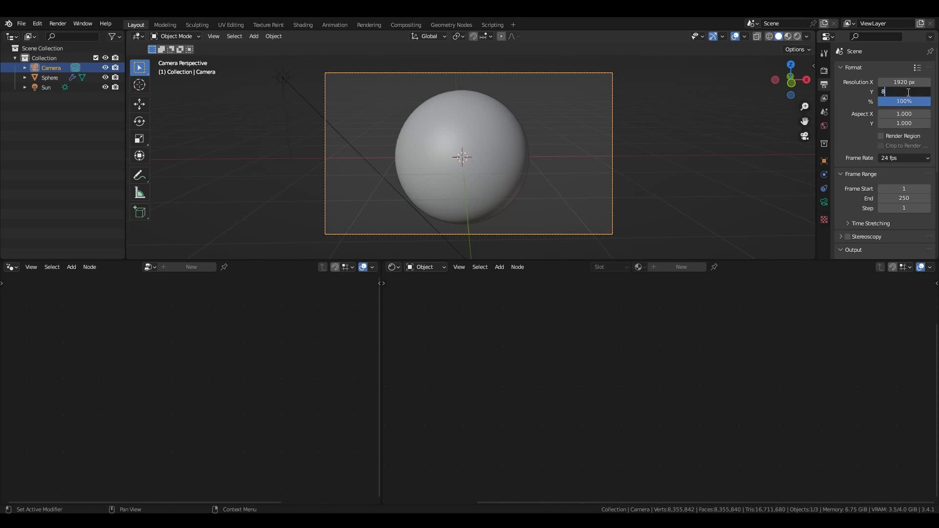
pyautogui.write('00')
pyautogui.press('Return')
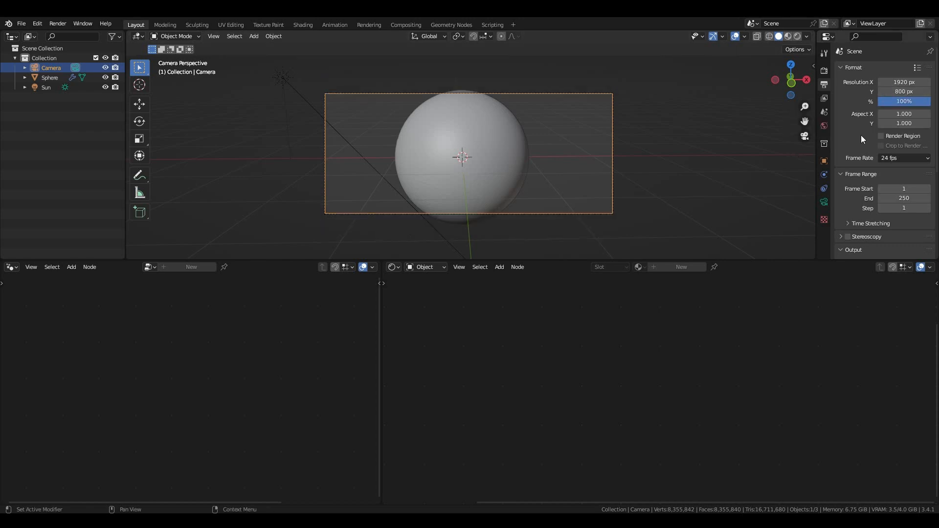
# - Set the camera's X location to 0 m and adjust its Y to about -5.92 m and Z to about 1.15 m
pyautogui.click(824, 161)
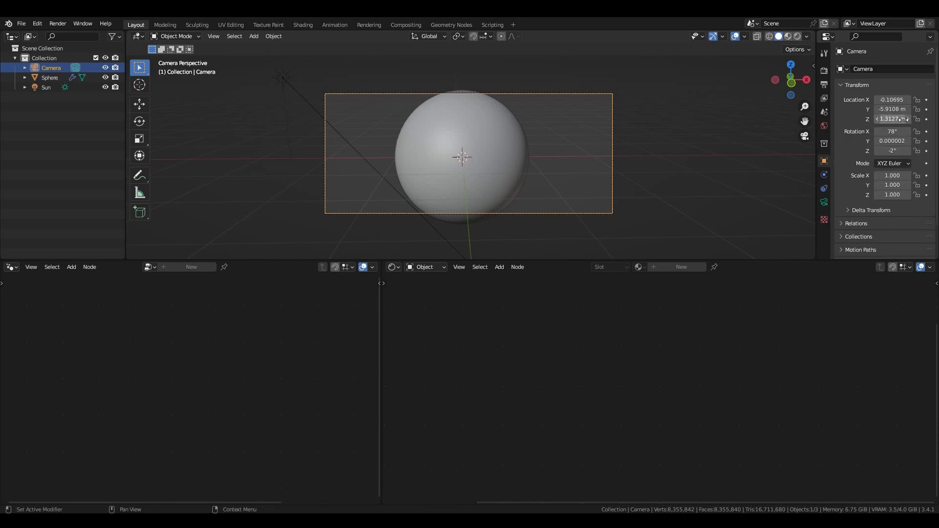
pyautogui.moveTo(893, 109)
pyautogui.mouseDown()
pyautogui.moveTo(880, 109)
pyautogui.moveTo(898, 99)
pyautogui.moveTo(880, 119)
pyautogui.mouseUp()
pyautogui.click(893, 100)
pyautogui.write('0')
pyautogui.press('Return')
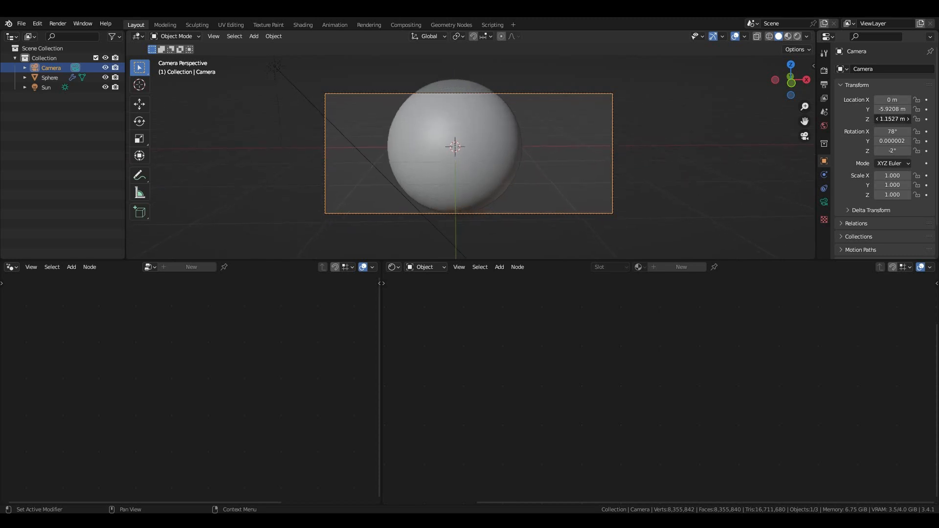
# - Set the camera's rotation to 88° on X and 0° on Y and Z
pyautogui.click(892, 140)
pyautogui.write('0')
pyautogui.press('Return')
pyautogui.click(892, 150)
pyautogui.write('0')
pyautogui.press('Return')
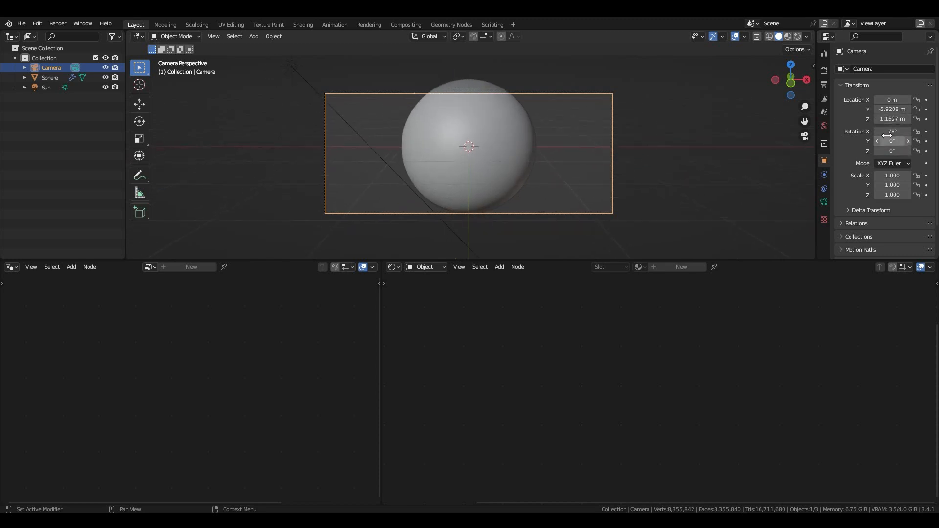
pyautogui.moveTo(888, 136); pyautogui.dragTo(905, 135)
pyautogui.click(892, 132)
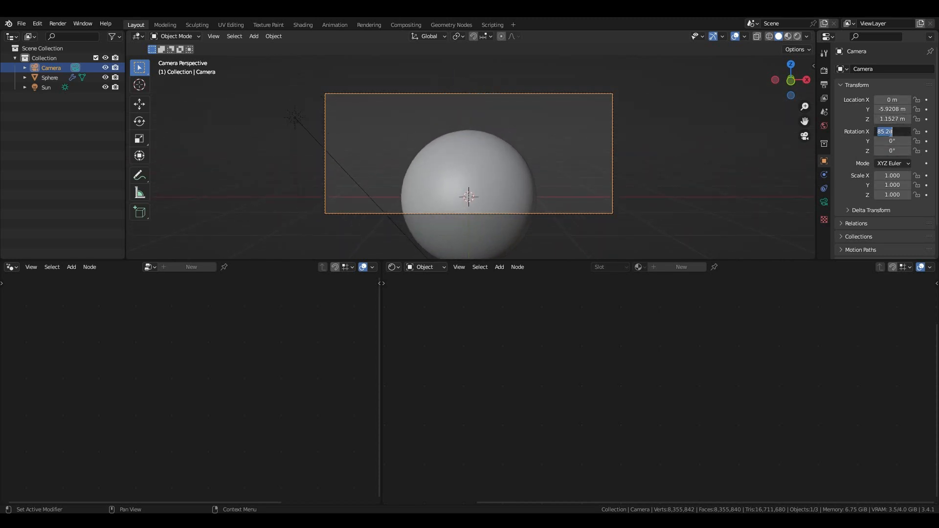
pyautogui.write('88')
pyautogui.press('Return')
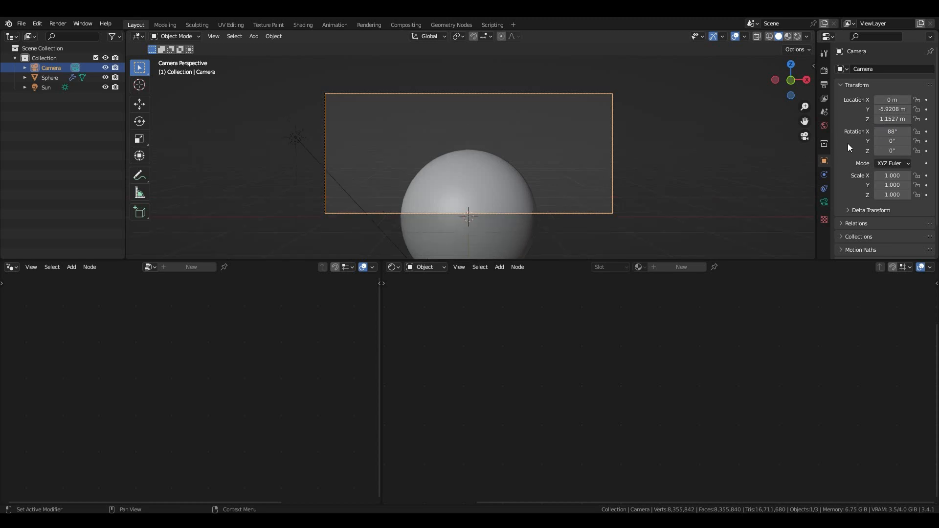
# - Move the camera to about -5.2 m on Y and 0.28 m on Z, and set its focal length to 35 mm
pyautogui.moveTo(892, 109); pyautogui.dragTo(864, 119)
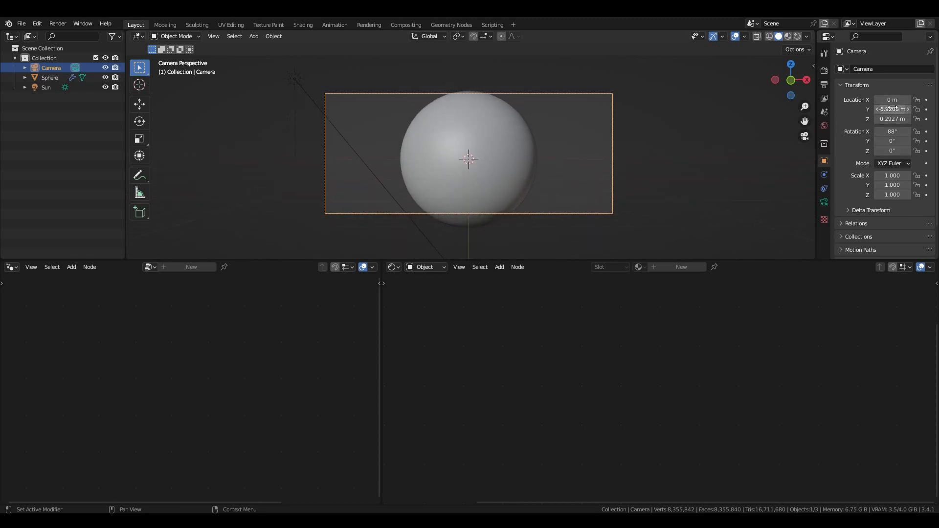
pyautogui.moveTo(892, 109); pyautogui.dragTo(913, 109)
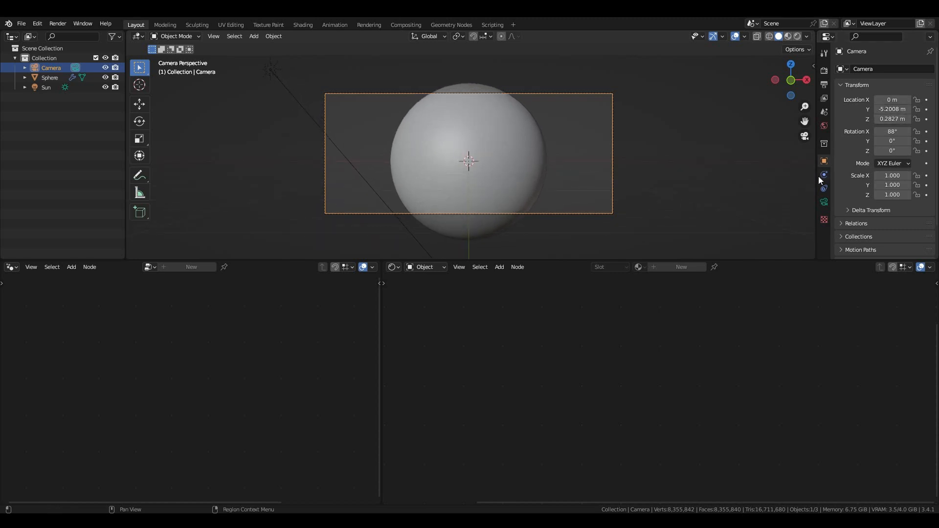
pyautogui.click(824, 202)
pyautogui.click(896, 116)
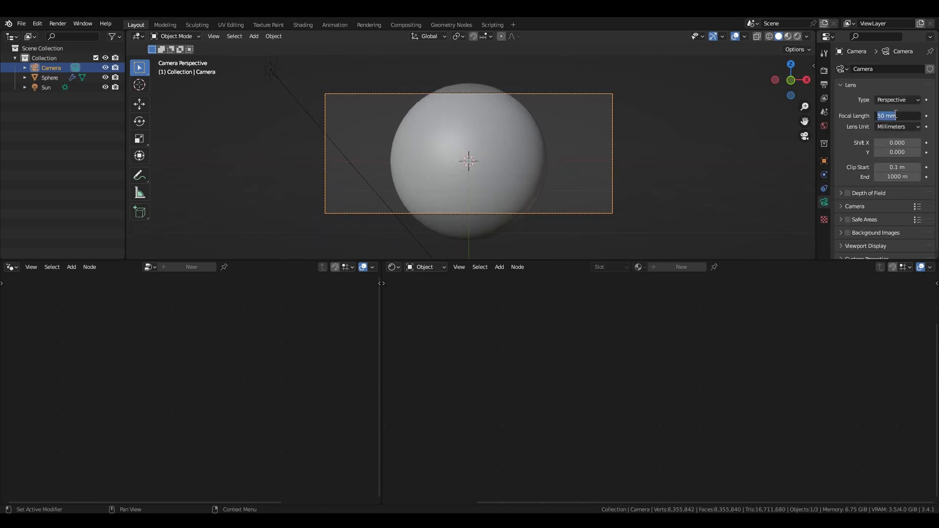
pyautogui.write('35')
pyautogui.press('Return')
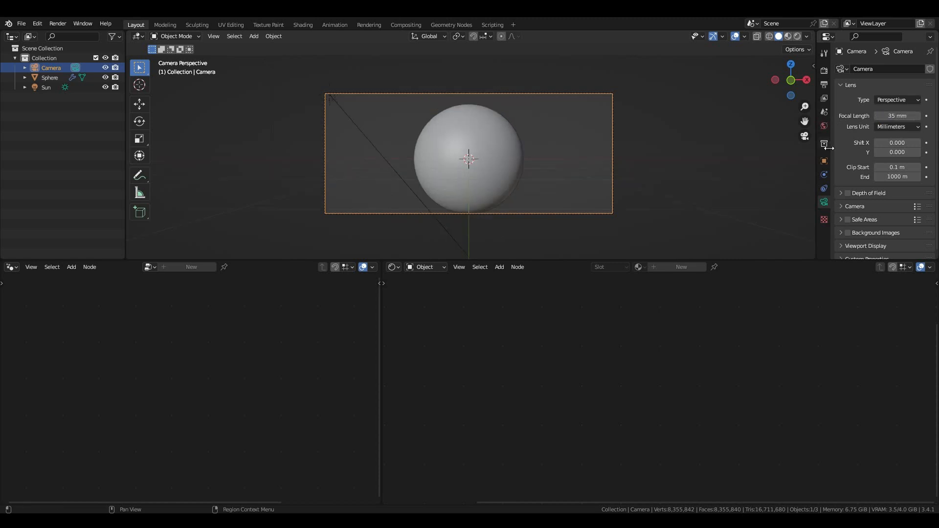
# - Move the camera closer and off-centre to the moon, at about -0.34 m on X and -3.52 m on Y
pyautogui.click(824, 145)
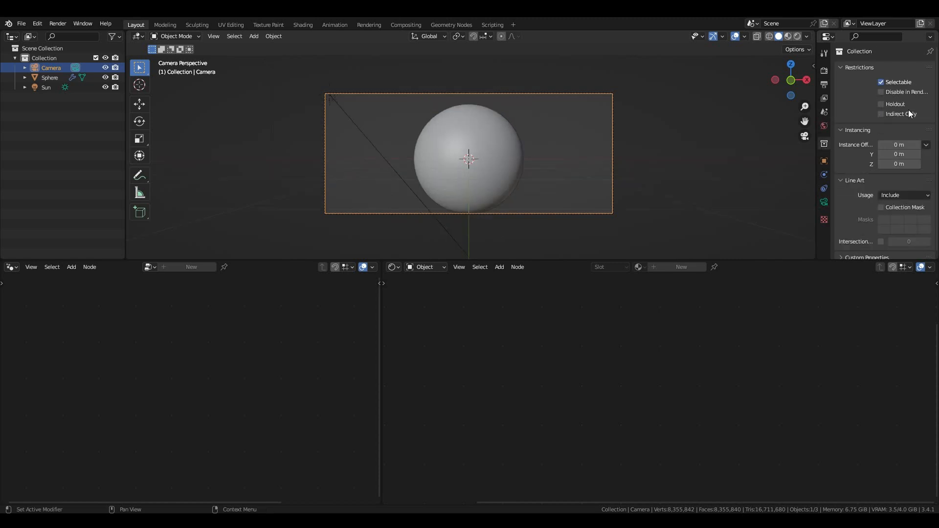
pyautogui.click(825, 161)
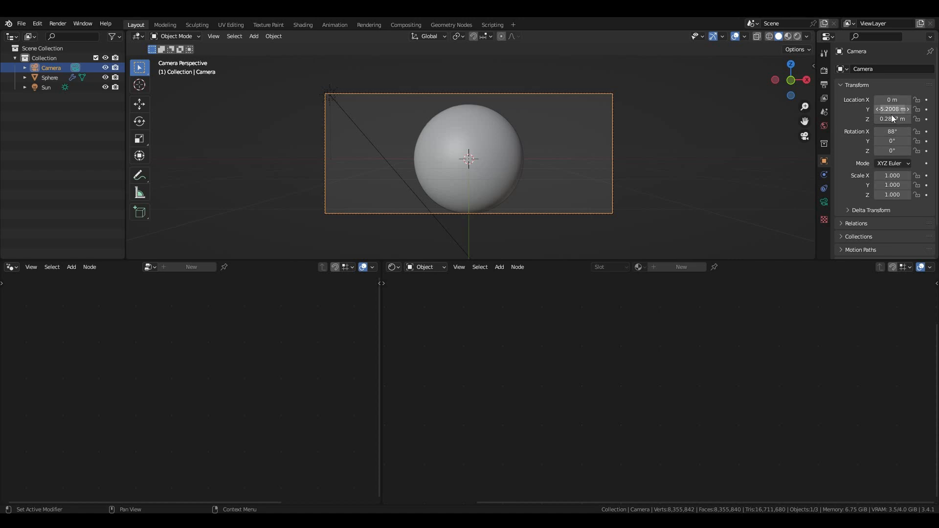
pyautogui.moveTo(891, 115); pyautogui.dragTo(869, 99)
# - Enable the camera's Thirds, Center and Diagonal composition guides
pyautogui.click(825, 202)
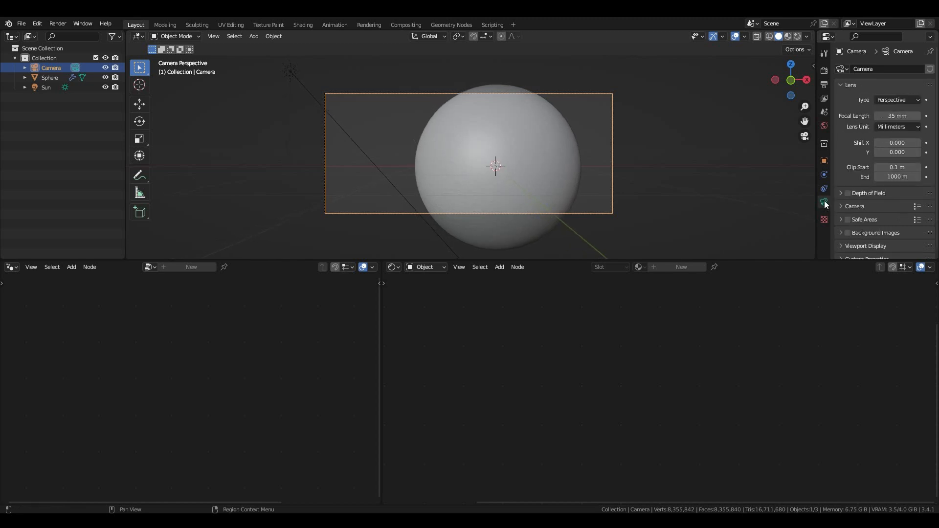
pyautogui.scroll(-1, 854, 216)
pyautogui.click(864, 240)
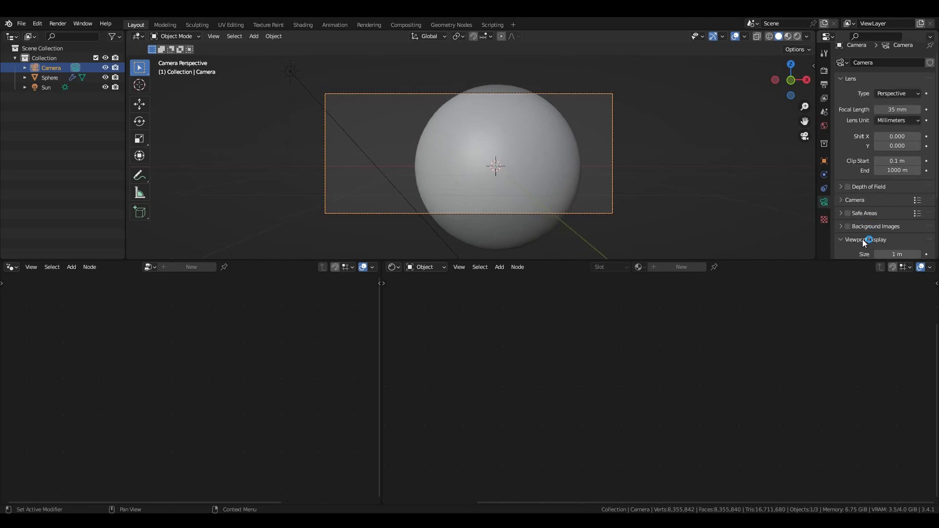
pyautogui.scroll(-4, 875, 230)
pyautogui.click(867, 239)
pyautogui.scroll(-4, 866, 238)
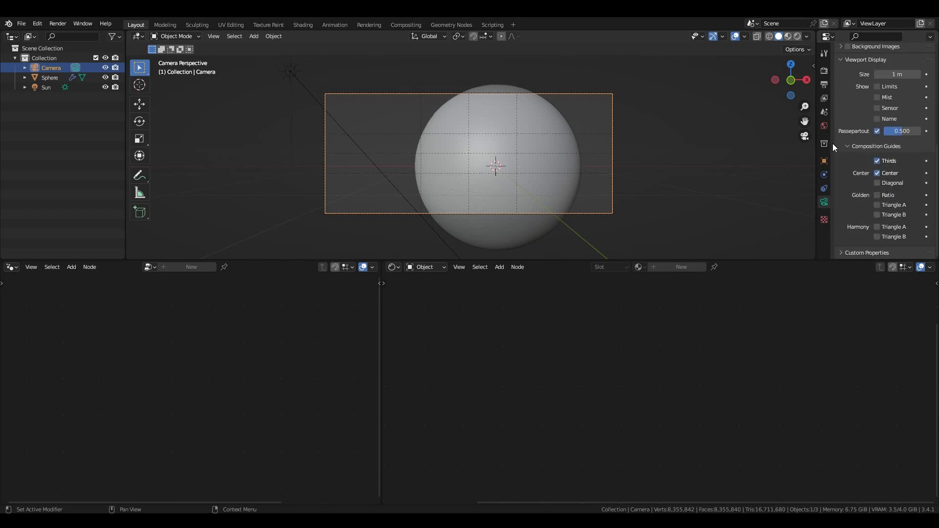
pyautogui.click(886, 187)
# - Preview the material and fine-tune the camera's location to about X -0.37 m, Y -3.41 m and Z 0.24 m
pyautogui.click(788, 37)
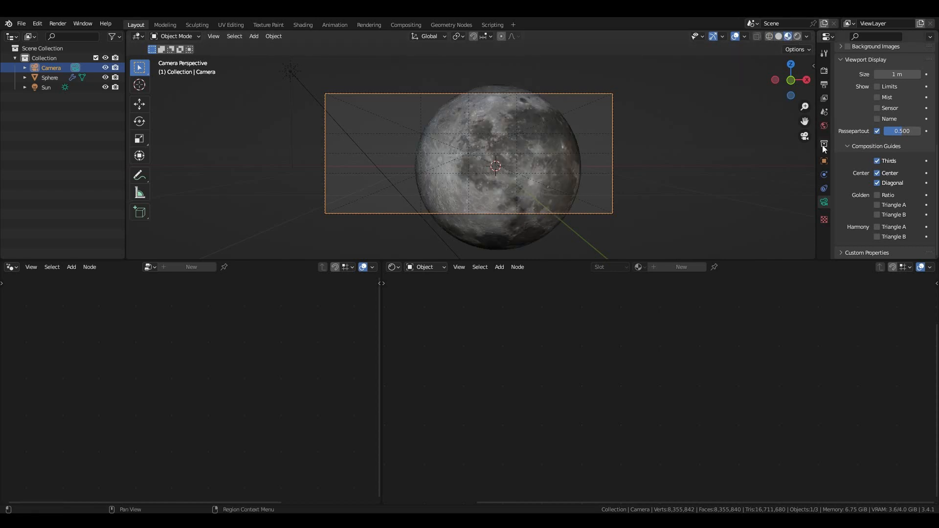
pyautogui.click(824, 160)
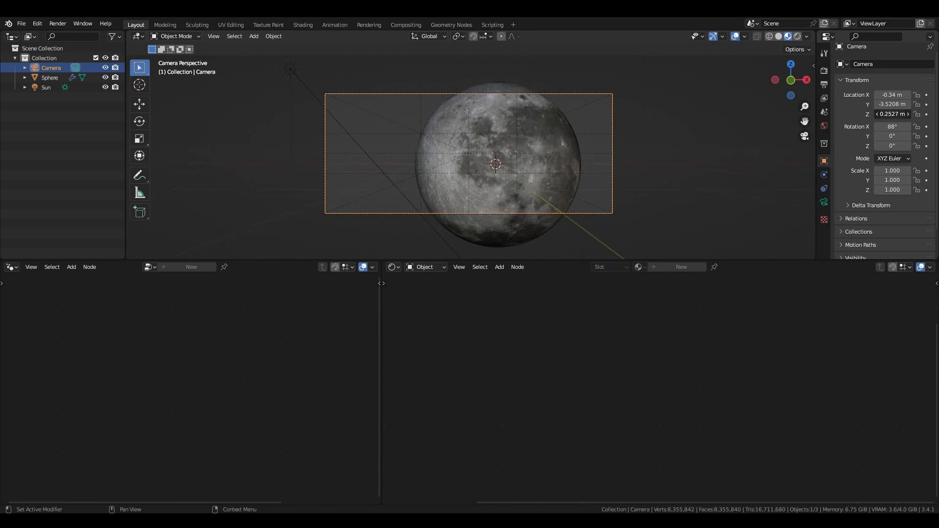
pyautogui.moveTo(894, 105); pyautogui.dragTo(894, 104)
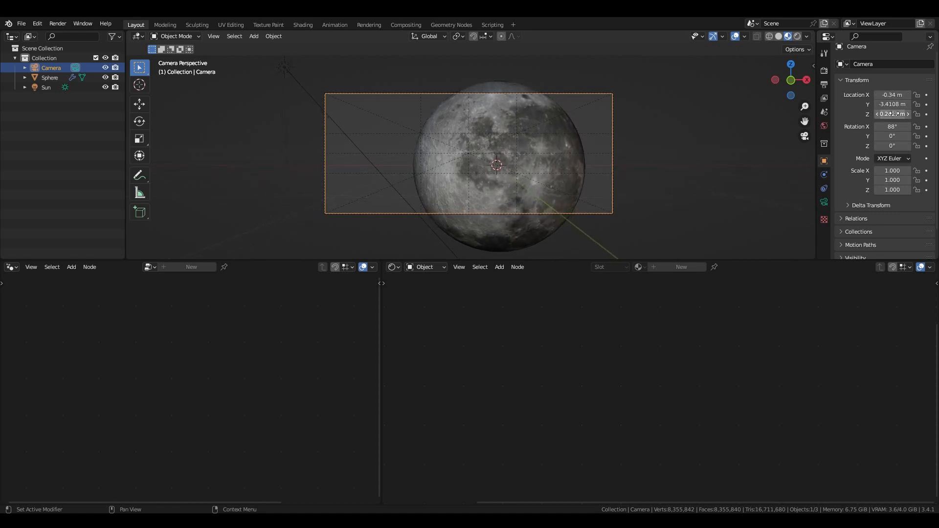
pyautogui.moveTo(893, 95); pyautogui.dragTo(892, 114)
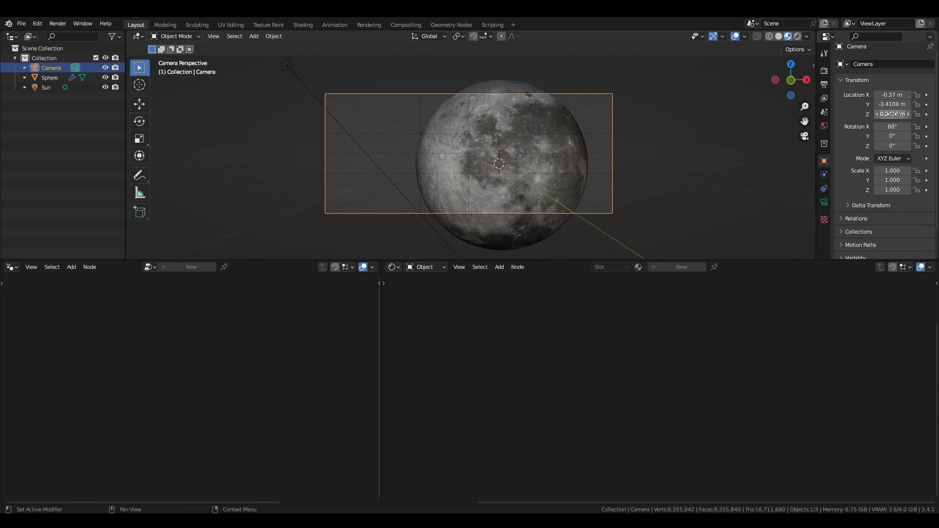
pyautogui.scroll(1, 585, 155)
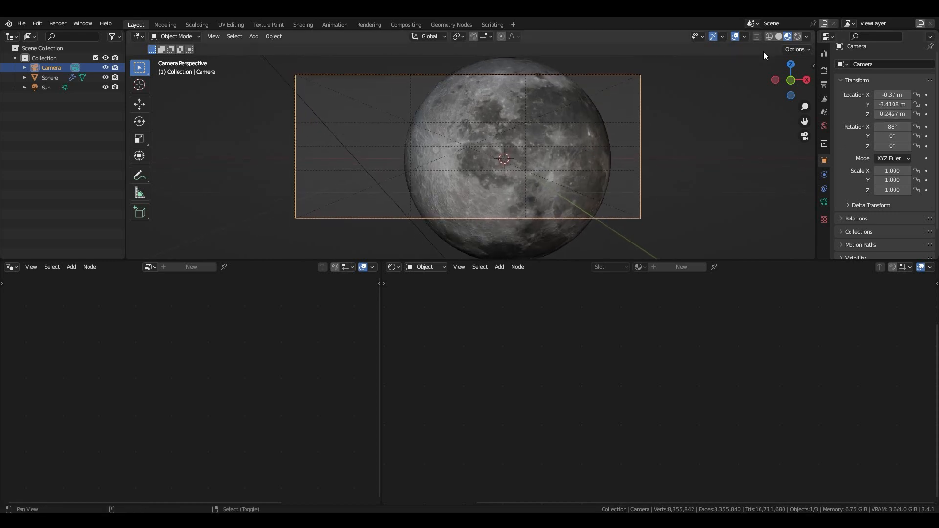
# - In rendered shading, trackball-rotate the Sun to about X 29°, Y -44.7°, Z -12.8°, and select the moon sphere
pyautogui.click(797, 35)
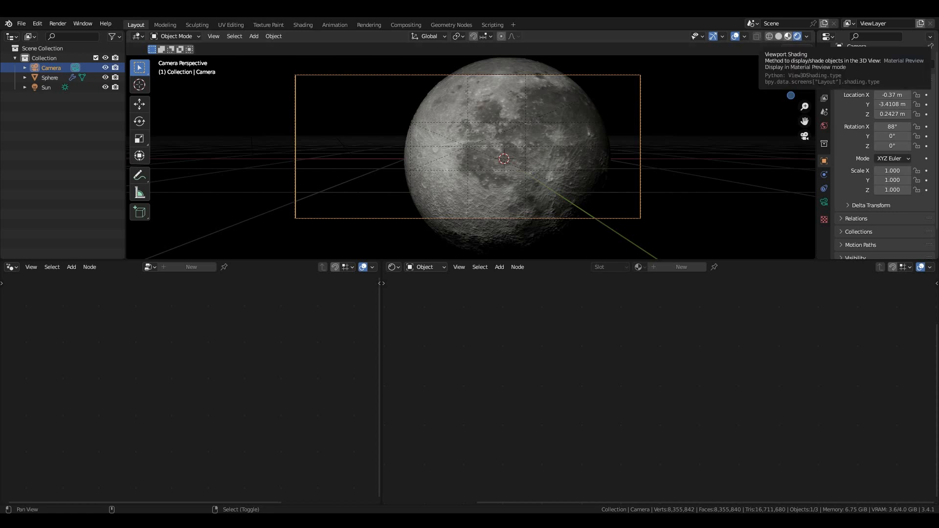
pyautogui.click(331, 101)
pyautogui.click(46, 87)
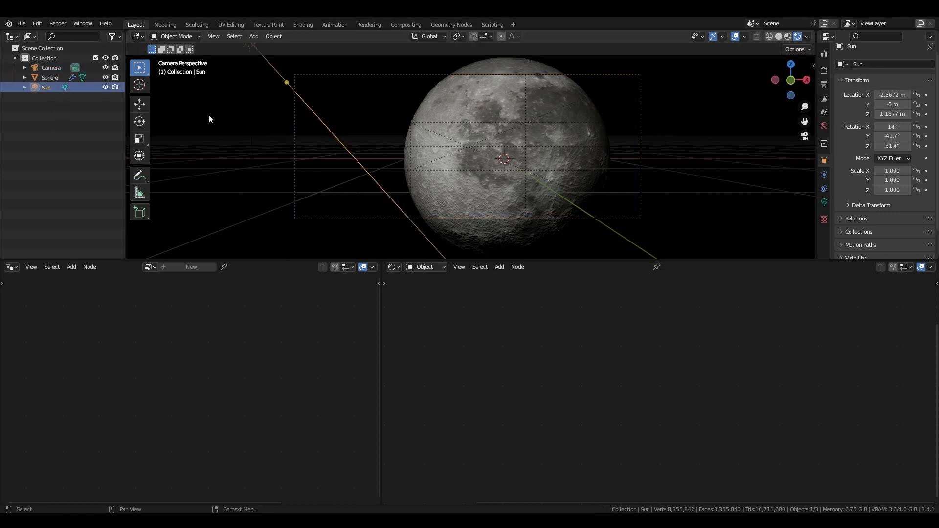
pyautogui.press('r')
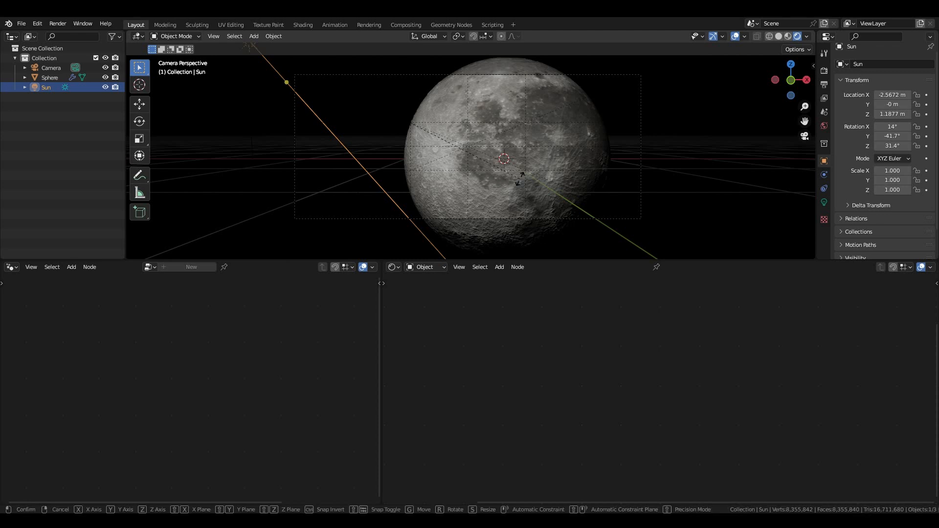
pyautogui.press('r')
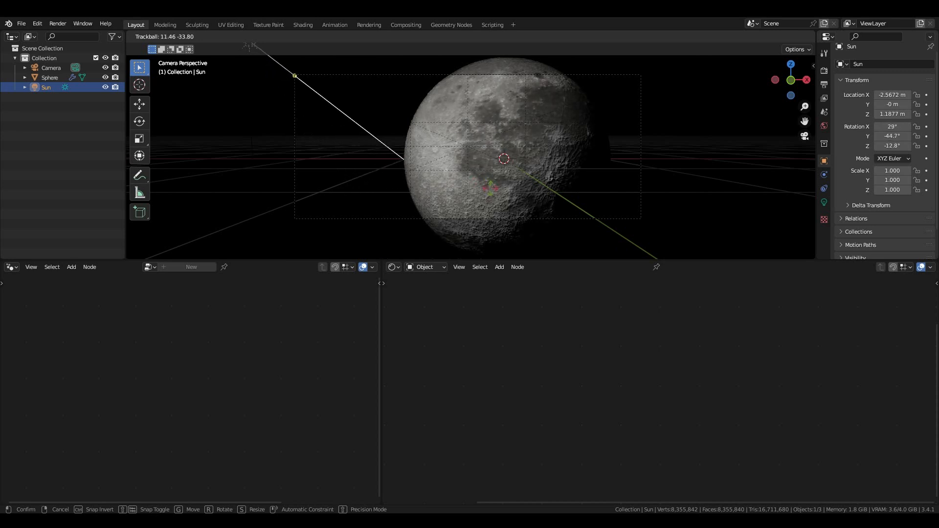
pyautogui.click(492, 189)
pyautogui.click(488, 167)
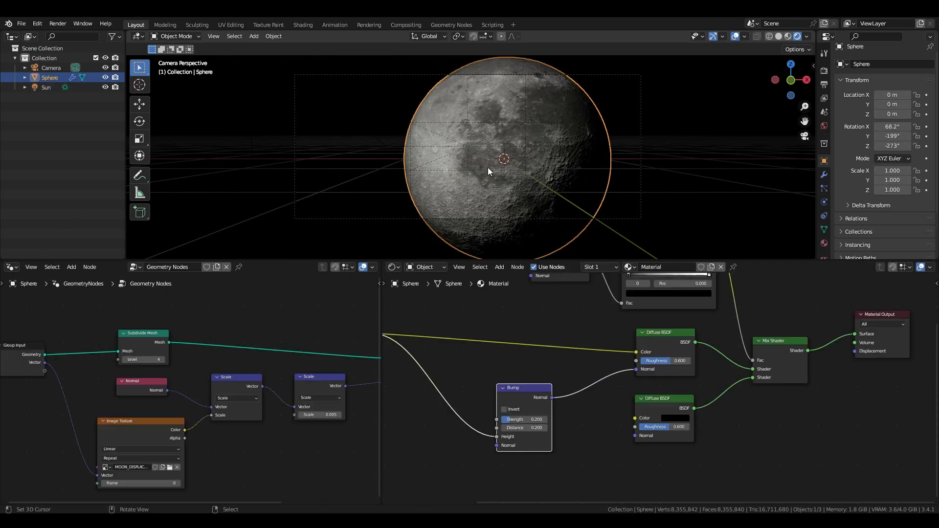
# - Compare the moon material's upper Diffuse BSDF on its own with the full Mix Shader by previewing each node
pyautogui.moveTo(689, 386); pyautogui.dragTo(646, 407, button='middle')
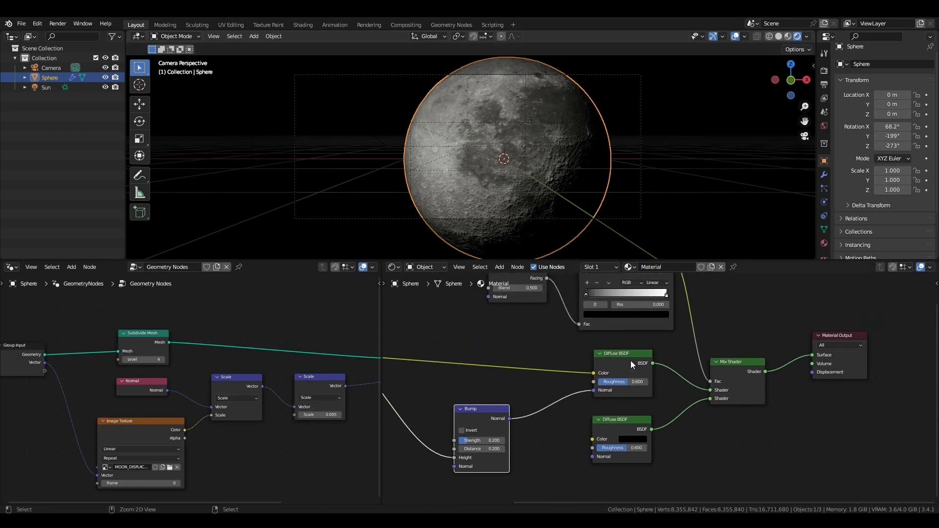
pyautogui.keyDown('ctrl'); pyautogui.keyDown('shift'); pyautogui.click(630, 360); pyautogui.keyUp('shift'); pyautogui.keyUp('ctrl')
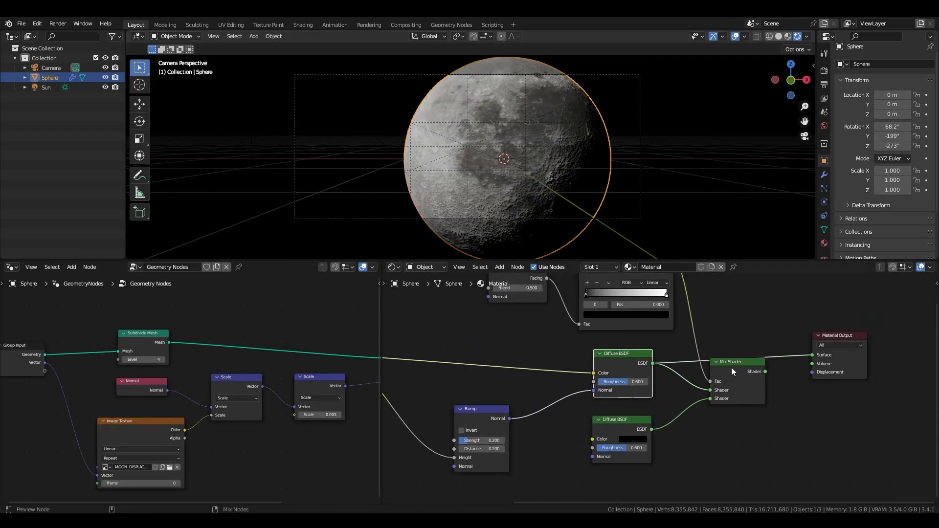
pyautogui.keyDown('ctrl'); pyautogui.keyDown('shift'); pyautogui.click(732, 367); pyautogui.keyUp('shift'); pyautogui.keyUp('ctrl')
pyautogui.keyDown('ctrl'); pyautogui.keyDown('shift'); pyautogui.click(628, 358); pyautogui.keyUp('shift'); pyautogui.keyUp('ctrl')
pyautogui.keyDown('ctrl'); pyautogui.keyDown('shift'); pyautogui.click(727, 363); pyautogui.keyUp('shift'); pyautogui.keyUp('ctrl')
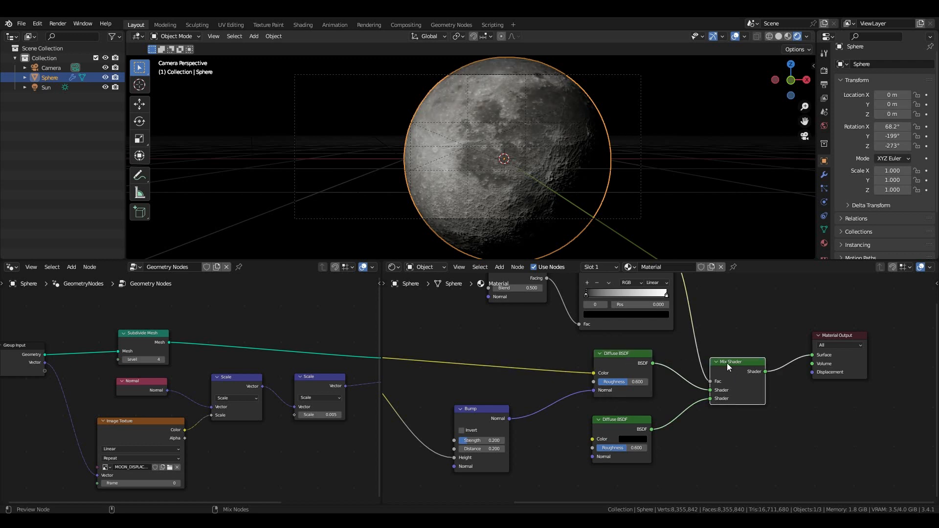
# - Deselect the moon and check the rendered camera view with the viewport overlays temporarily hidden
pyautogui.click(705, 162)
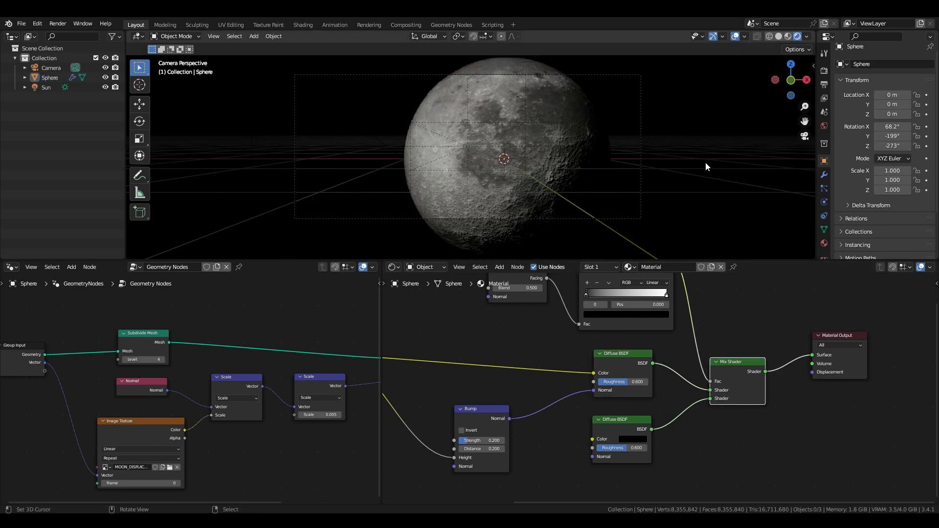
pyautogui.click(735, 37)
pyautogui.click(713, 37)
pyautogui.click(713, 38)
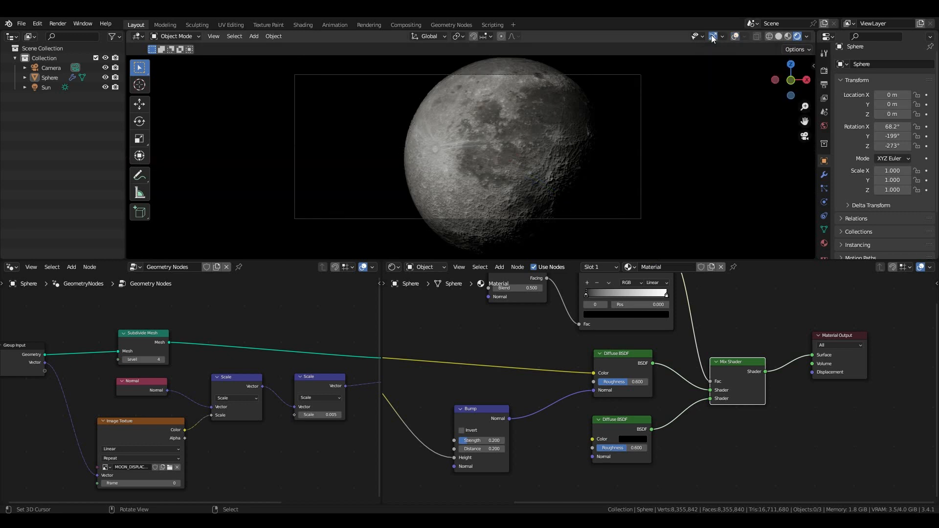
pyautogui.click(736, 37)
# - Switch the shader nodes to the World and feed the Background color with an Environment Texture
pyautogui.click(410, 269)
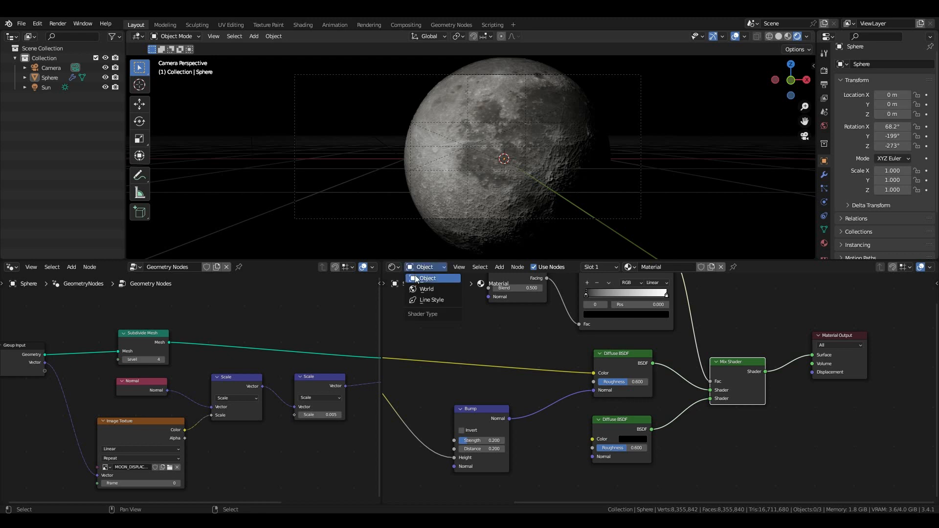
pyautogui.click(416, 287)
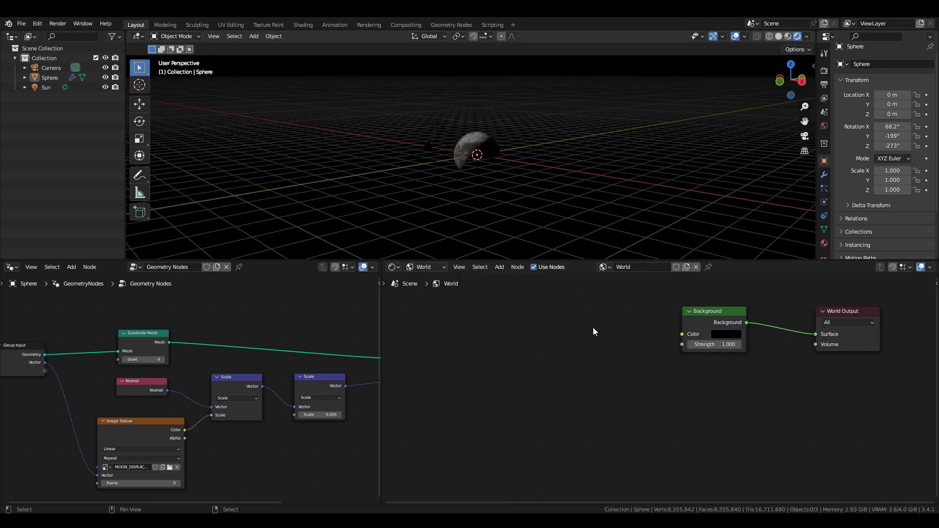
pyautogui.click(703, 326)
pyautogui.click(825, 125)
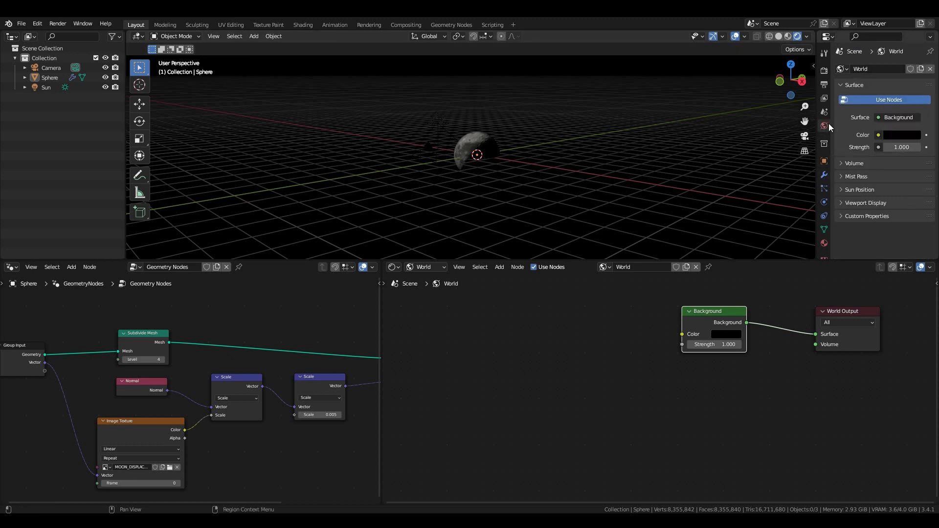
pyautogui.click(879, 135)
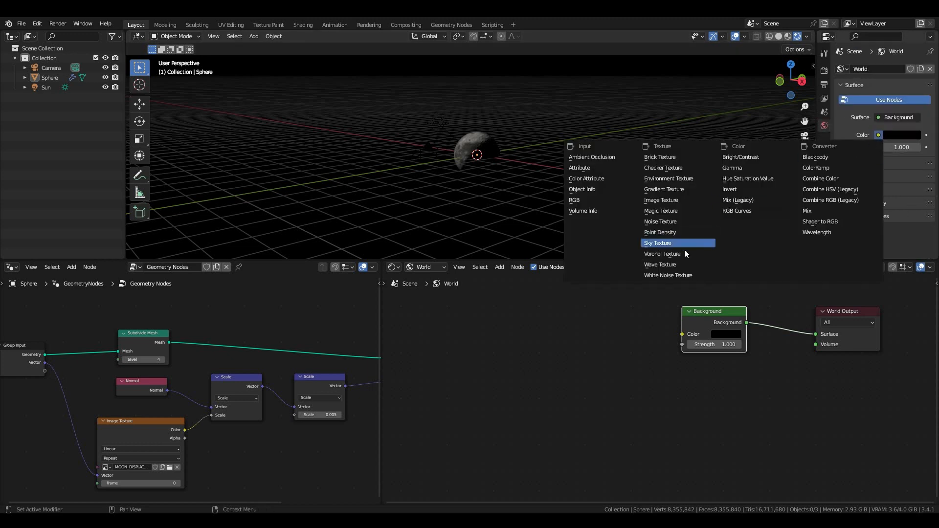
pyautogui.click(672, 179)
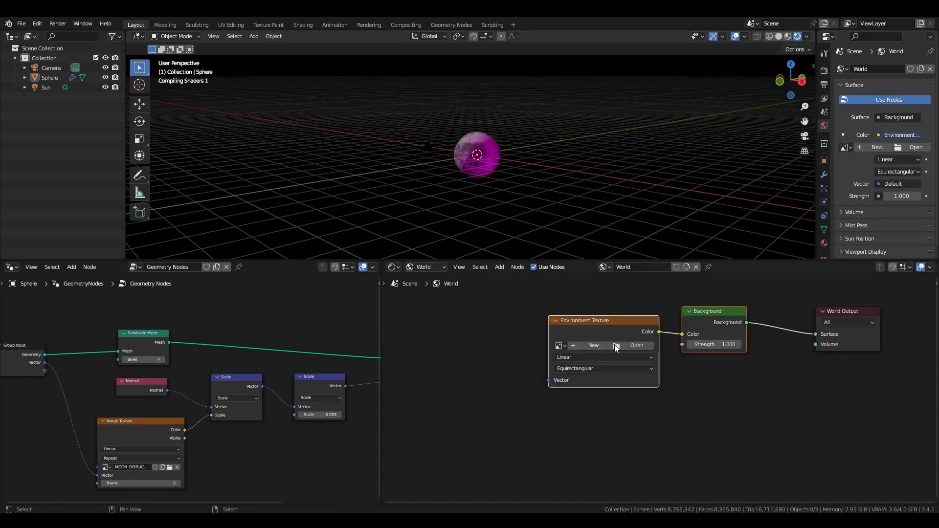
# - Load 8k_stars.jpg into the Environment Texture and shift the texture and Background nodes slightly away from the World Output
pyautogui.click(627, 345)
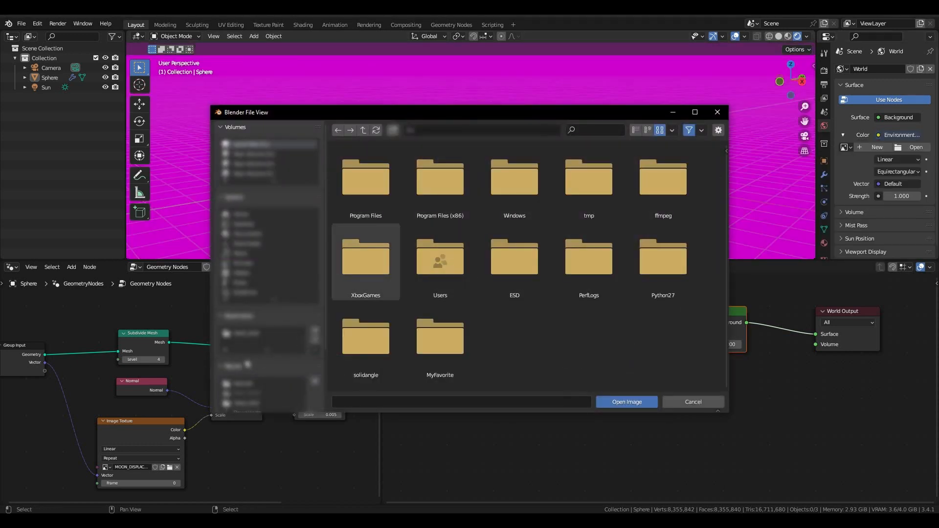
pyautogui.doubleClick(366, 262)
pyautogui.doubleClick(587, 179)
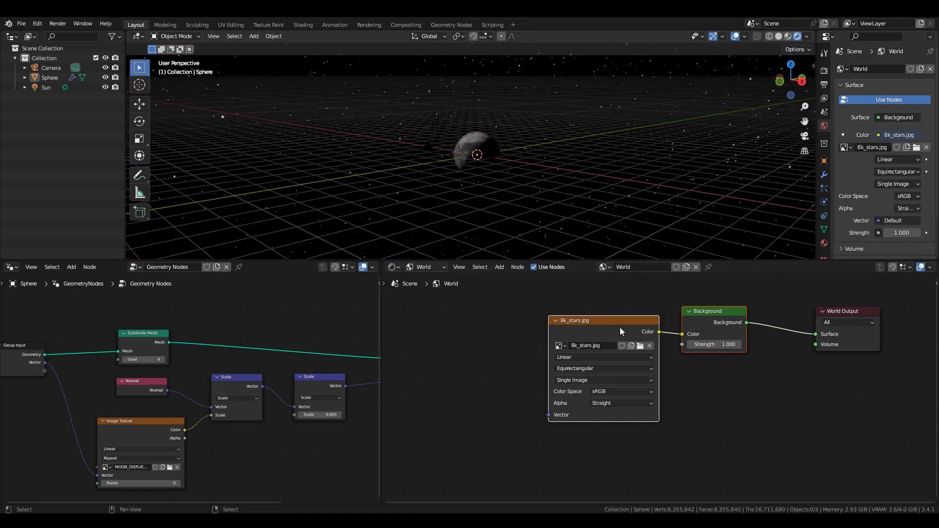
pyautogui.moveTo(620, 327); pyautogui.dragTo(610, 322)
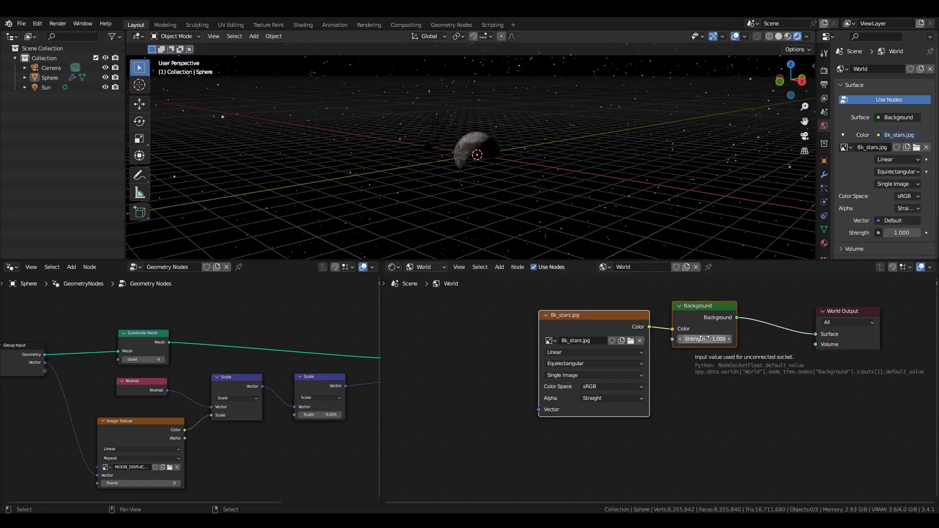
# - Set the World Background strength to 0.05
pyautogui.click(705, 339)
pyautogui.press('BackSpace')
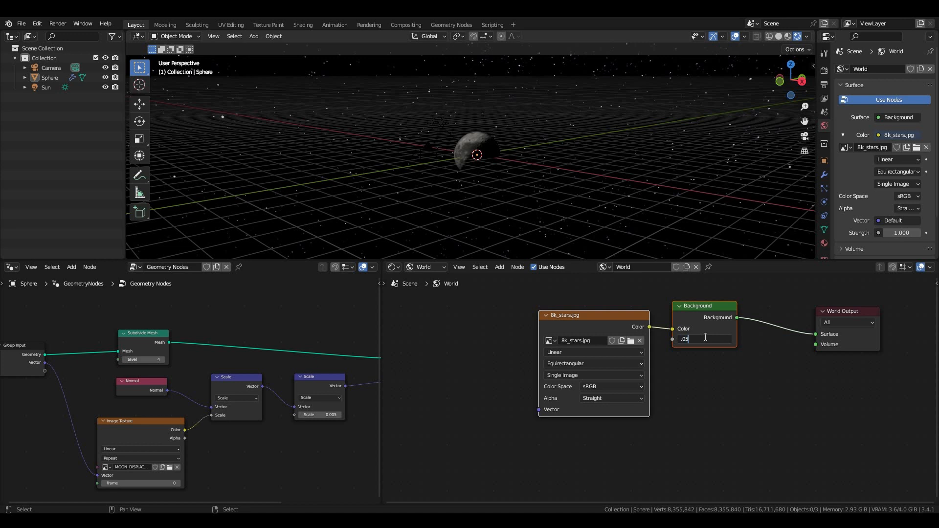
pyautogui.write('.05')
pyautogui.press('Return')
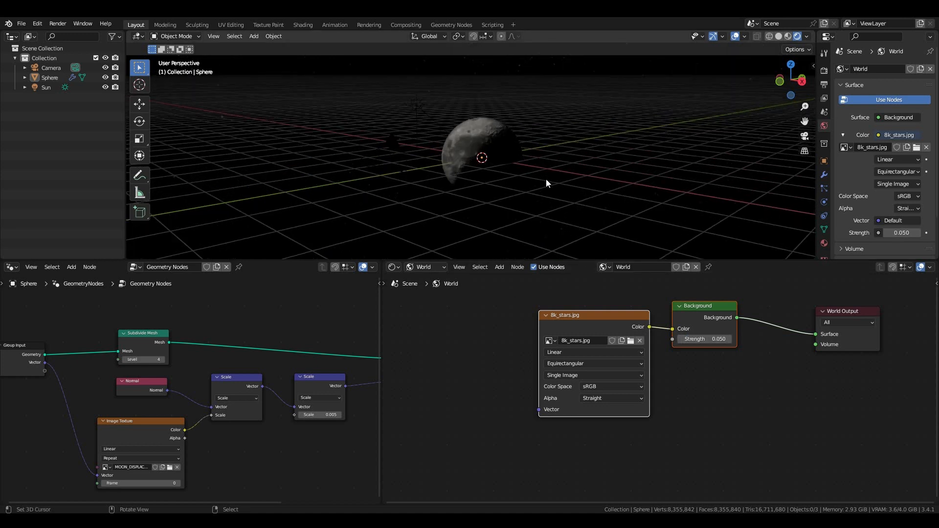
# - Examine the moon against the stars through the camera without overlays, comparing solid, material preview and rendered shading
pyautogui.press('KP_0')
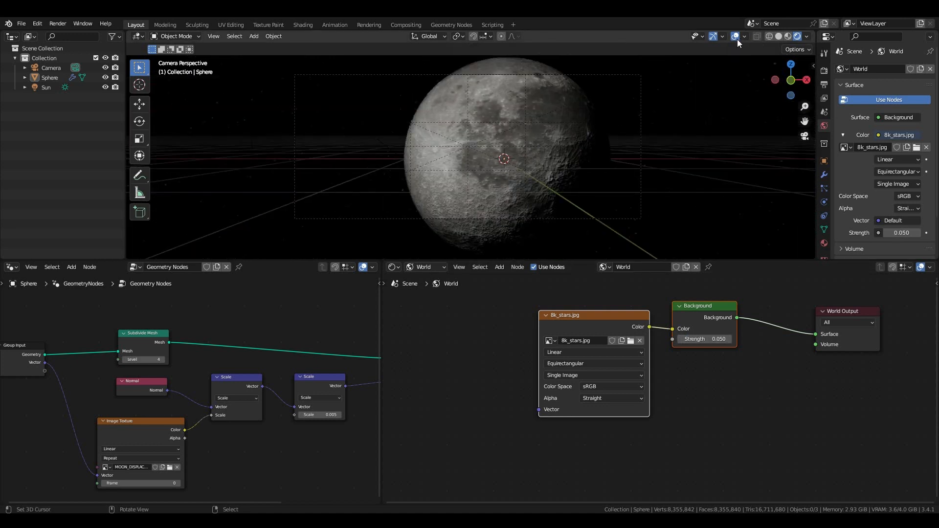
pyautogui.click(738, 39)
pyautogui.moveTo(316, 126); pyautogui.dragTo(409, 148, button='middle')
pyautogui.press('KP_0')
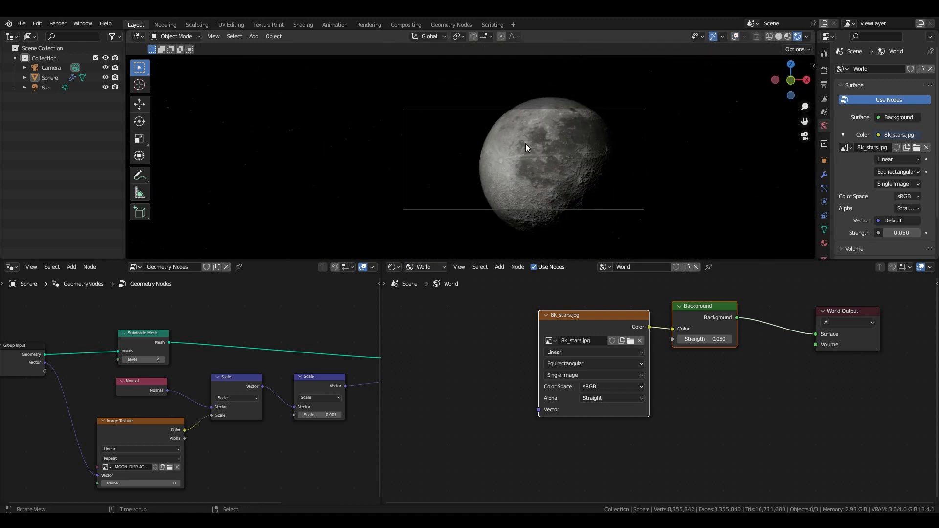
pyautogui.click(779, 36)
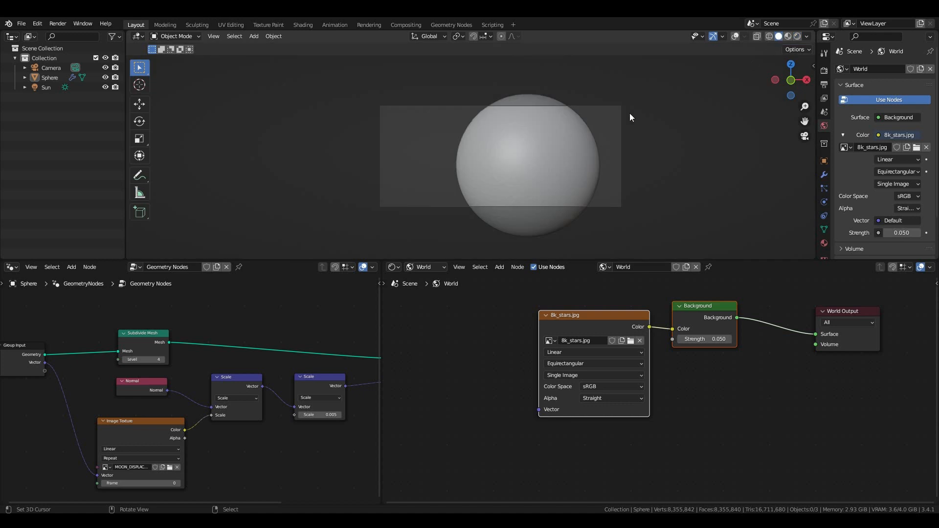
pyautogui.click(787, 37)
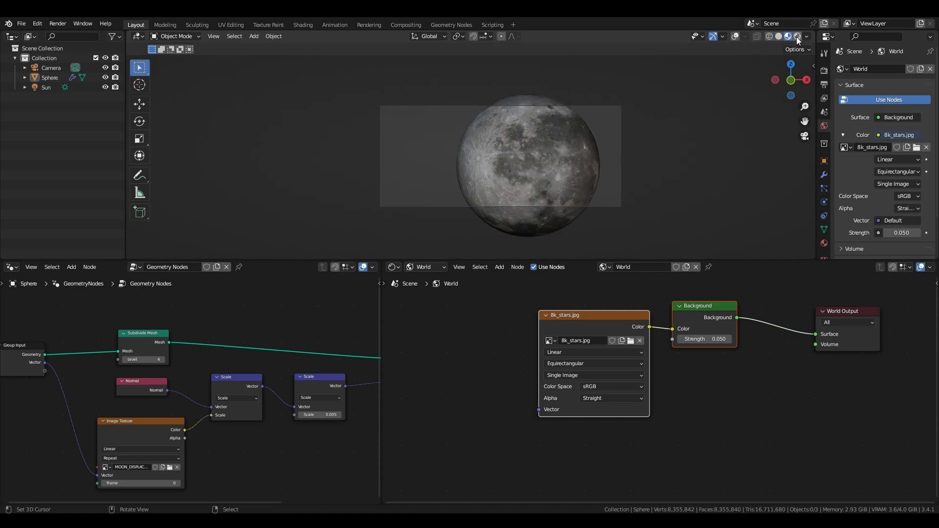
pyautogui.click(797, 36)
pyautogui.scroll(2, 495, 140)
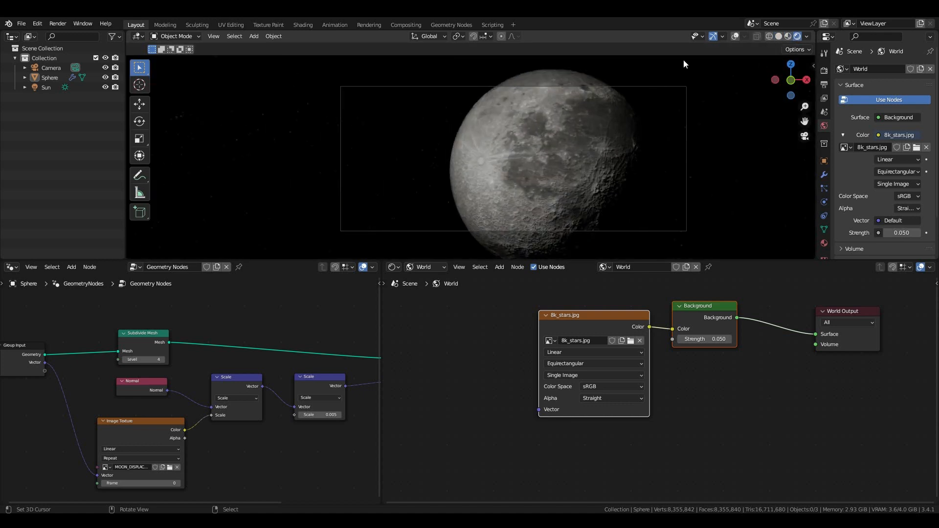
pyautogui.click(737, 36)
pyautogui.keyDown('shift'); pyautogui.moveTo(680, 139); pyautogui.dragTo(632, 127, button='middle'); pyautogui.keyUp('shift')
# - In solid shading, import the glTF model ISS_stationary.glb into the scene
pyautogui.click(778, 37)
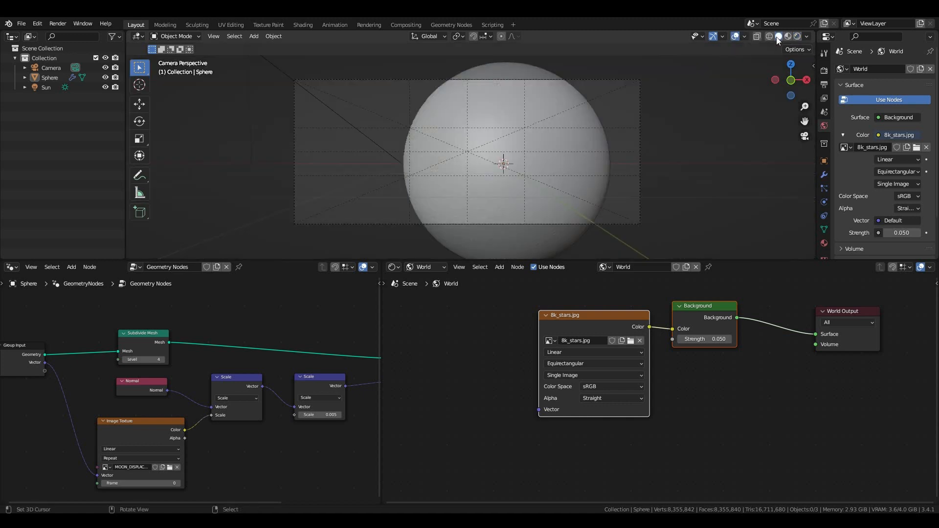
pyautogui.moveTo(494, 142); pyautogui.dragTo(503, 165, button='middle')
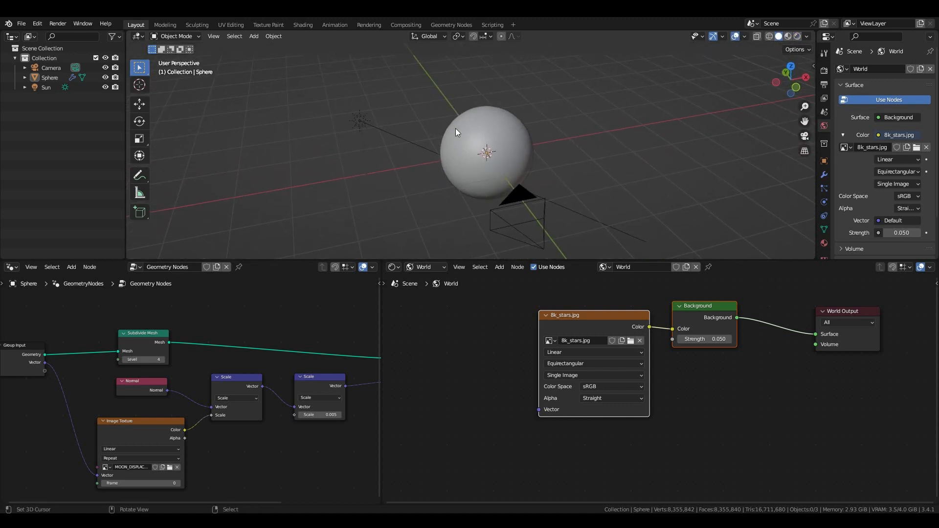
pyautogui.click(21, 24)
pyautogui.moveTo(25, 156)
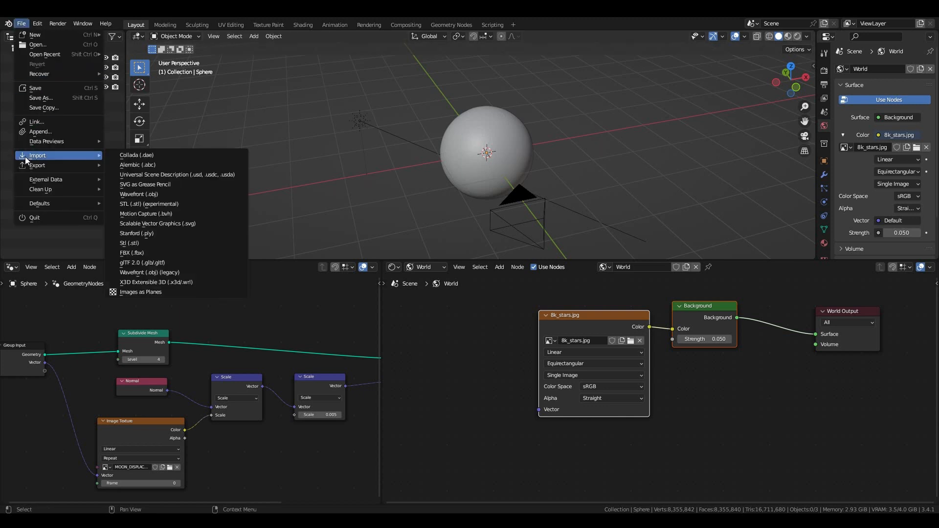
pyautogui.click(158, 263)
pyautogui.click(242, 385)
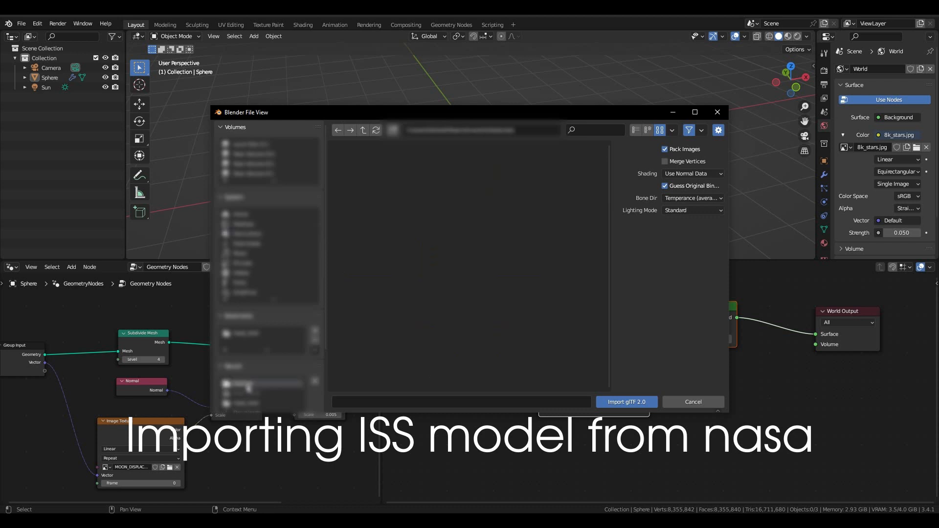
pyautogui.click(366, 128)
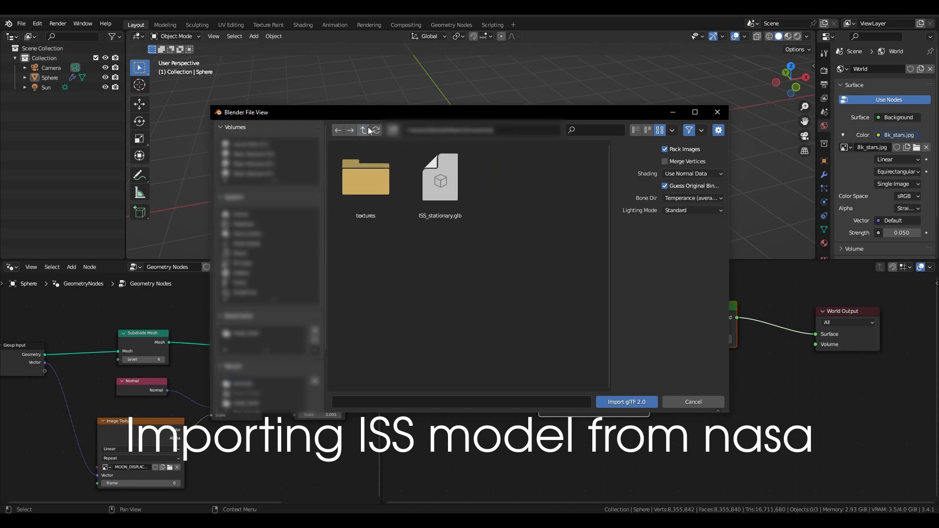
pyautogui.doubleClick(424, 195)
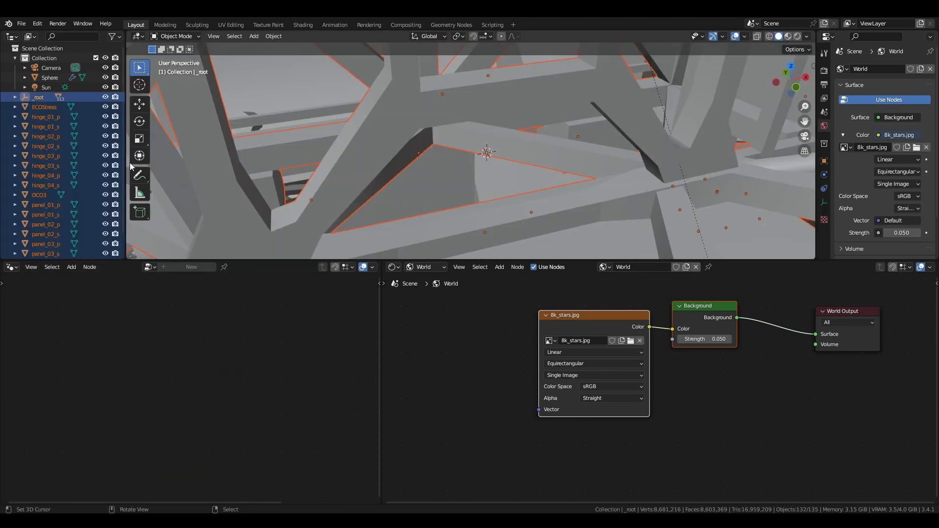
# - Move all the imported space station objects into a new collection named iss
pyautogui.click(14, 98)
pyautogui.click(14, 98)
pyautogui.scroll(-10, 486, 130)
pyautogui.scroll(-6, 485, 130)
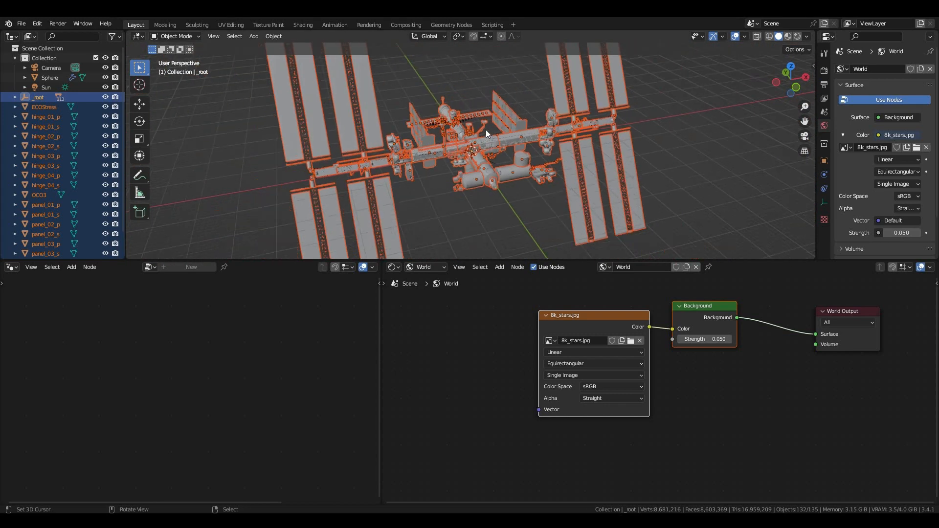
pyautogui.press('m')
pyautogui.click(487, 130)
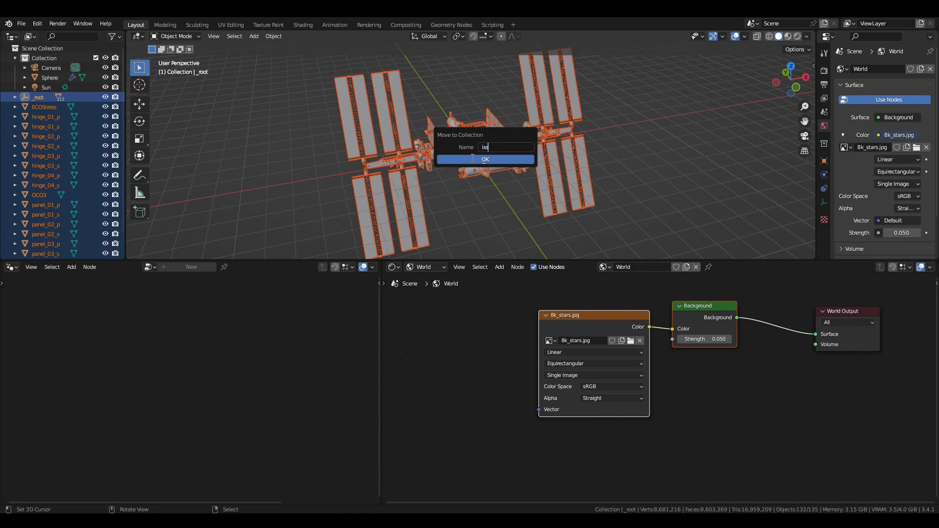
pyautogui.click(472, 159)
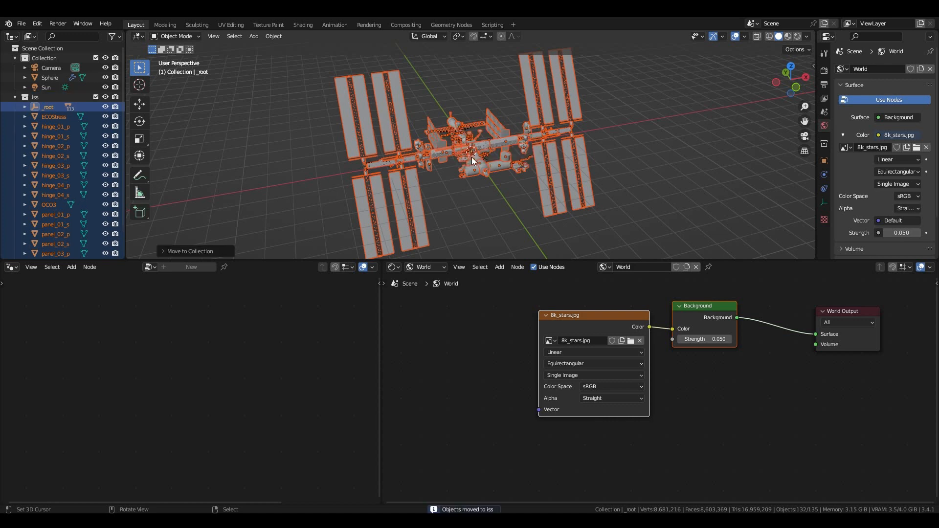
# - Deselect the station parts and collapse the Collection and iss hierarchies in the outliner
pyautogui.click(14, 100)
pyautogui.click(31, 99)
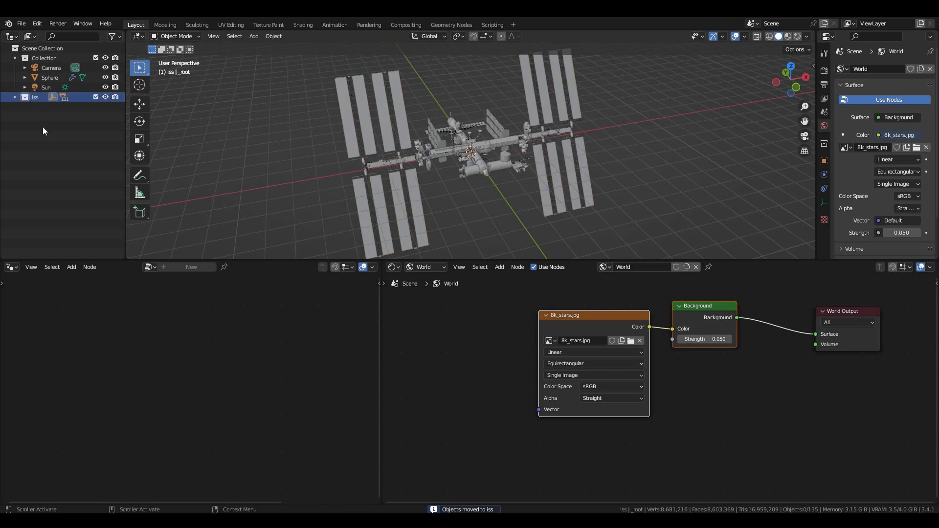
pyautogui.hotkey('shift', 'a')
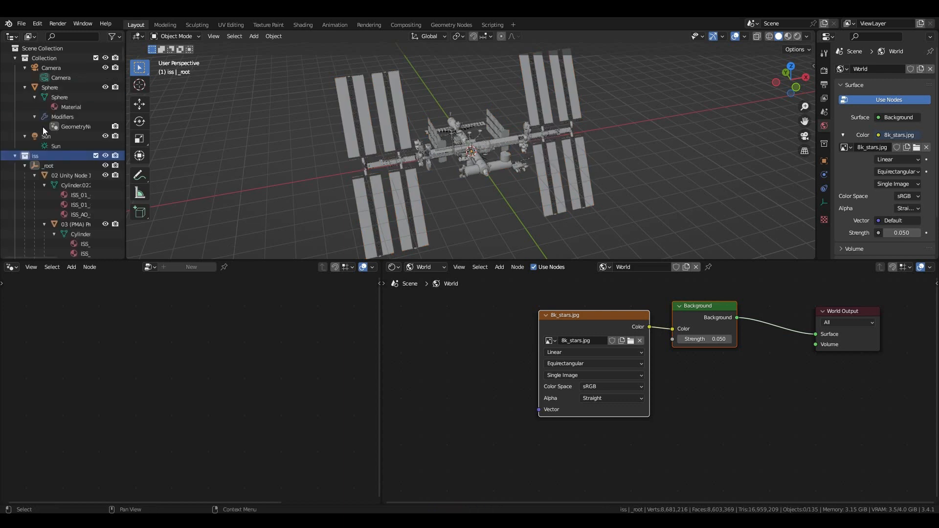
pyautogui.click(15, 156)
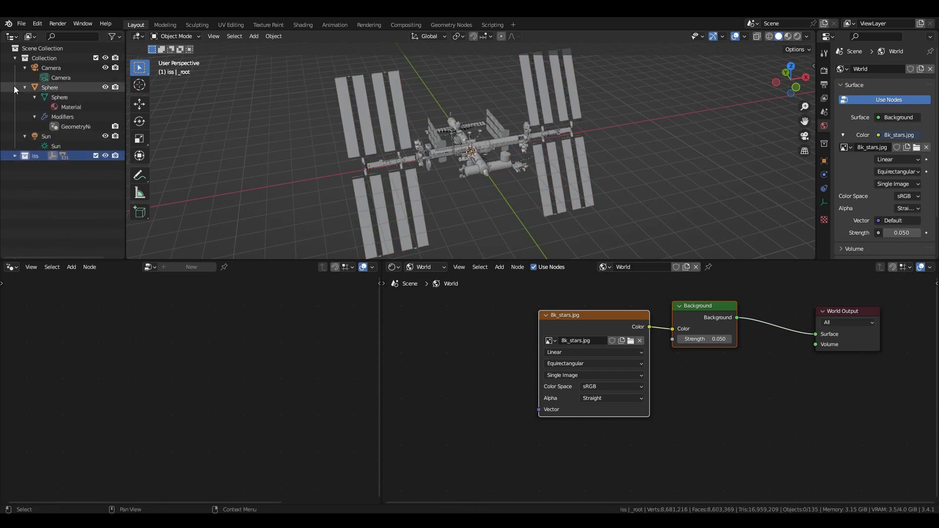
pyautogui.click(15, 59)
# - Create an instance of the iss collection in the scene
pyautogui.rightClick(34, 96)
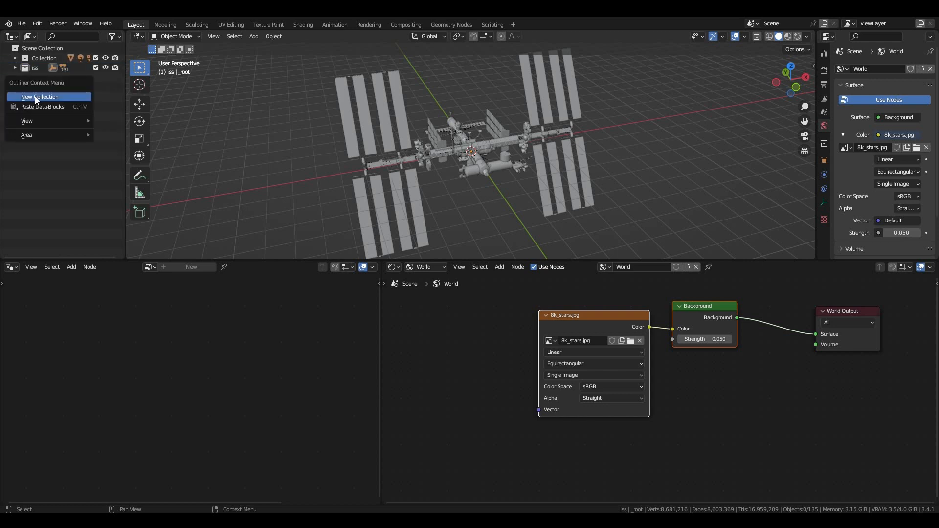
pyautogui.rightClick(39, 58)
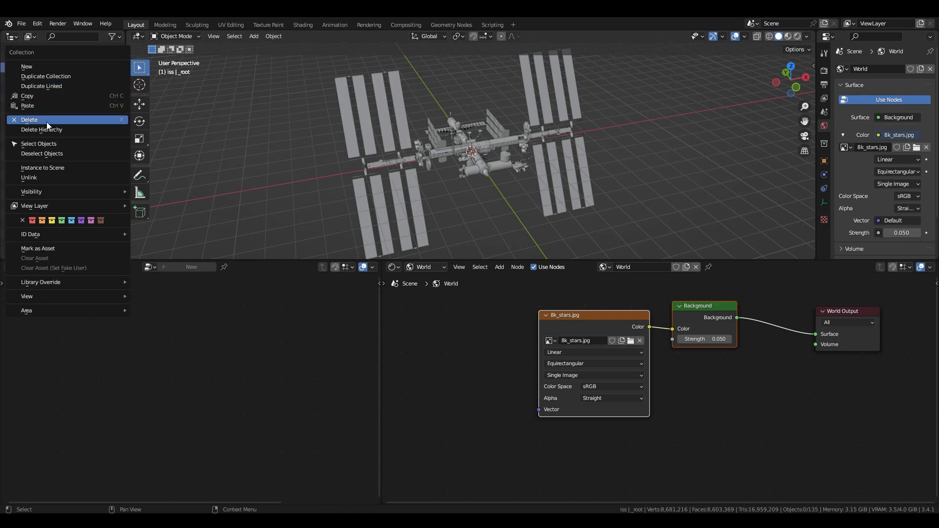
pyautogui.click(51, 169)
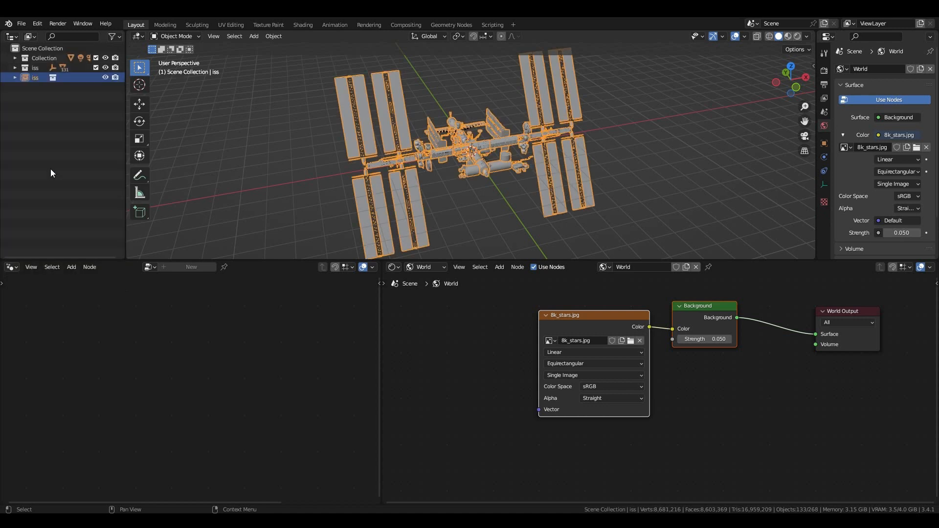
# - Exclude the original iss collection from the view layer and scale the iss instance by 0.1
pyautogui.click(96, 68)
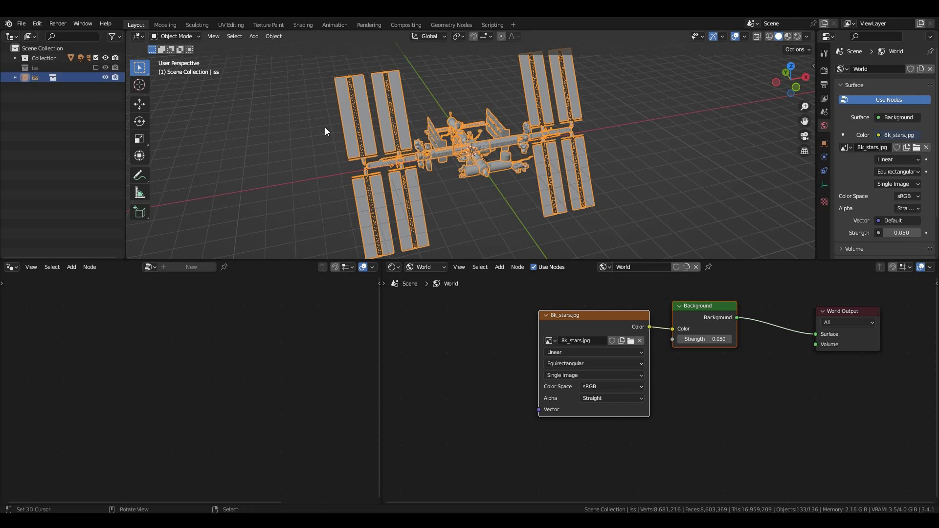
pyautogui.scroll(-1, 550, 139)
pyautogui.press('s')
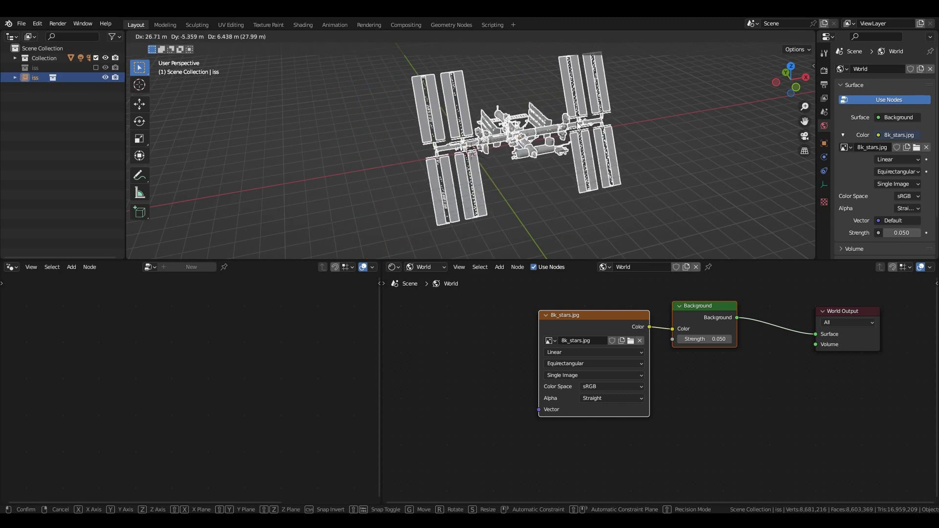
pyautogui.press('Escape')
pyautogui.press('s')
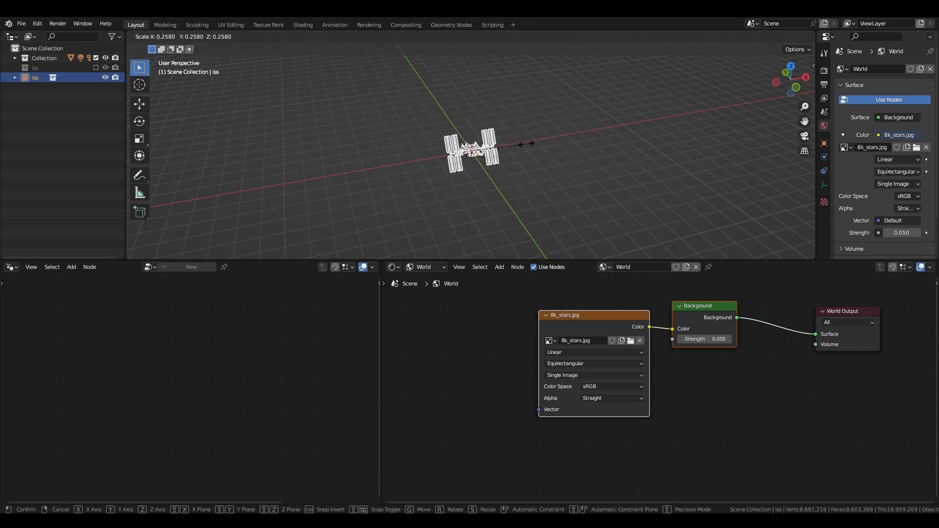
pyautogui.write('.1')
pyautogui.press('Return')
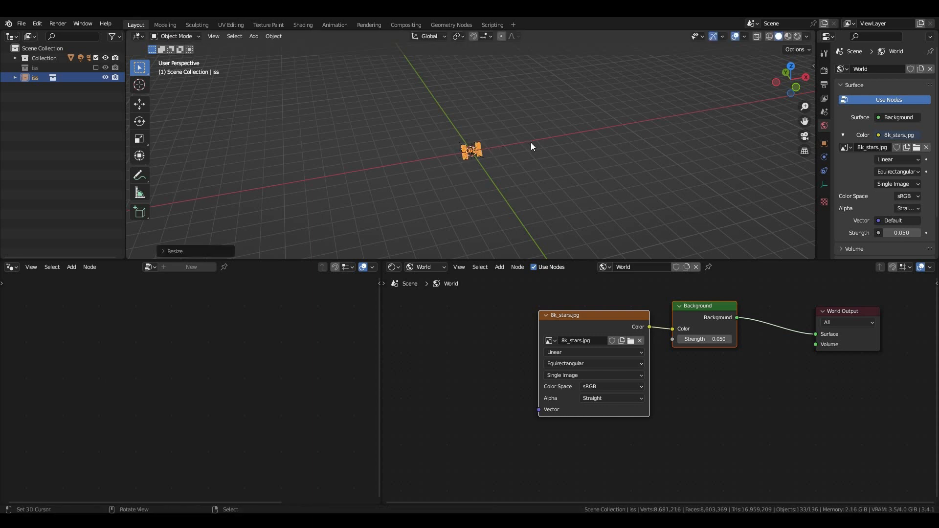
# - Scale the moon sphere by a factor of 10
pyautogui.scroll(10, 531, 142)
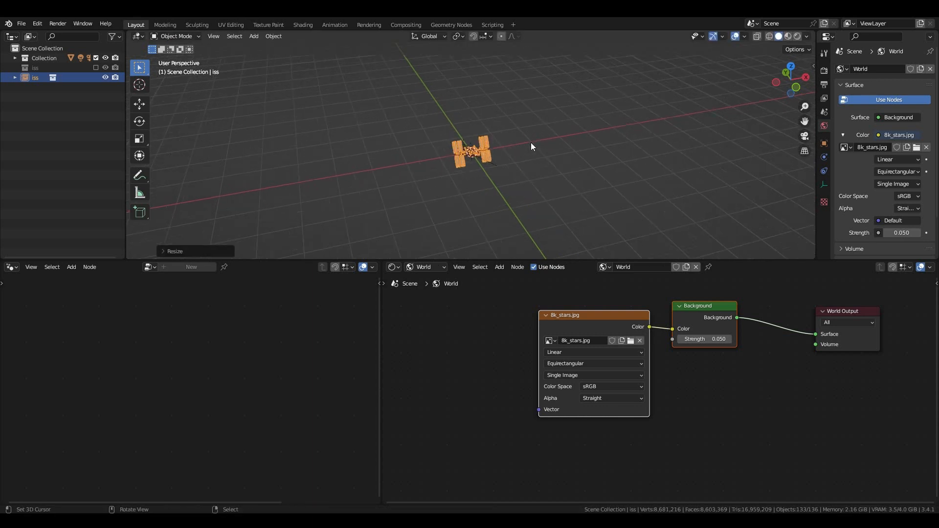
pyautogui.click(485, 150)
pyautogui.press('s')
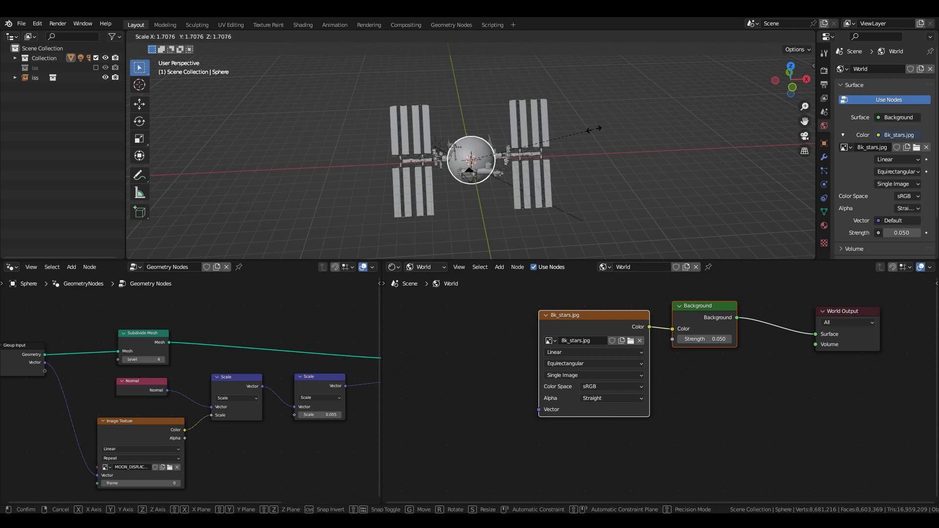
pyautogui.write('1')
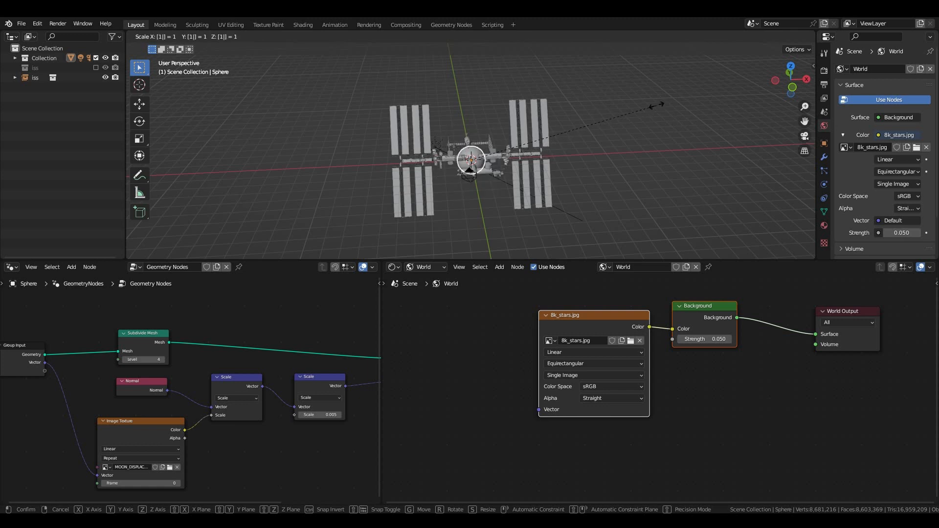
pyautogui.write('0')
pyautogui.press('Return')
pyautogui.scroll(-5, 577, 131)
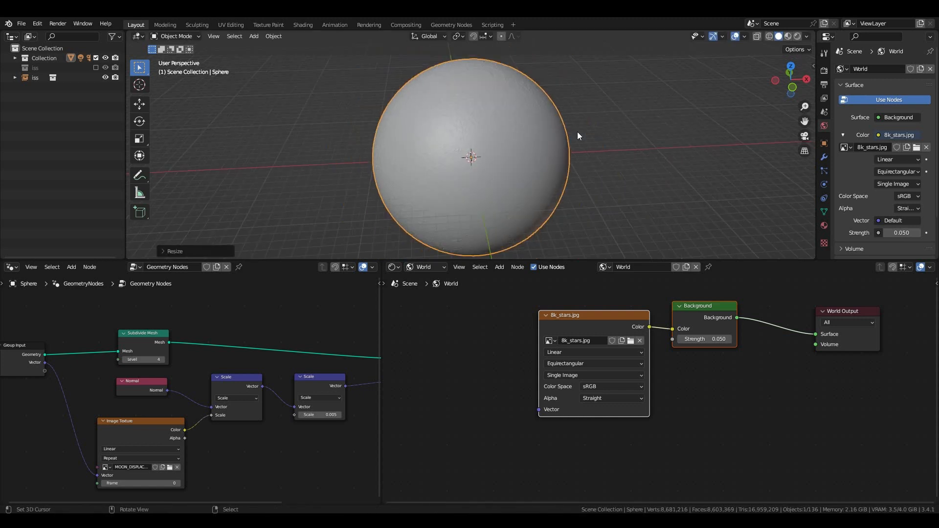
pyautogui.moveTo(546, 141); pyautogui.dragTo(500, 142, button='middle')
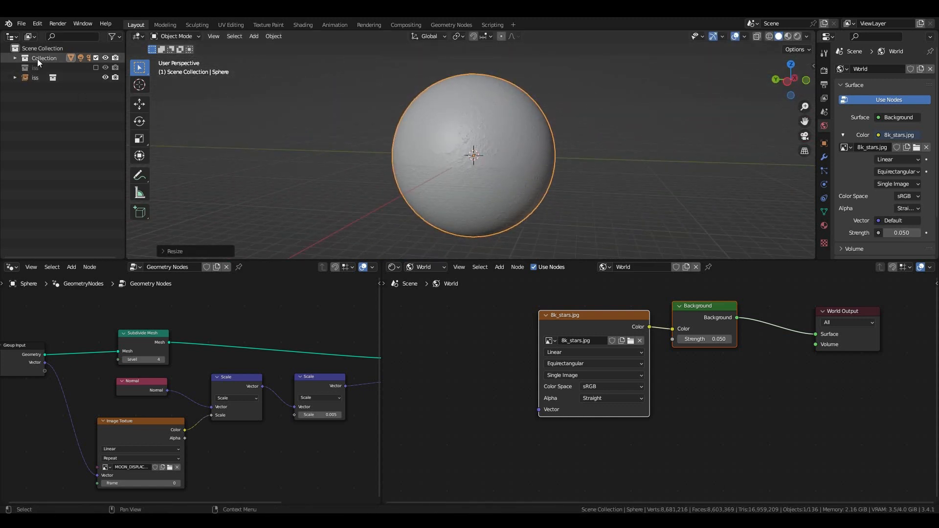
# - Expand Collection in the outliner and move the Sun light out of the enlarged moon into the open space beside it
pyautogui.click(15, 58)
pyautogui.click(25, 87)
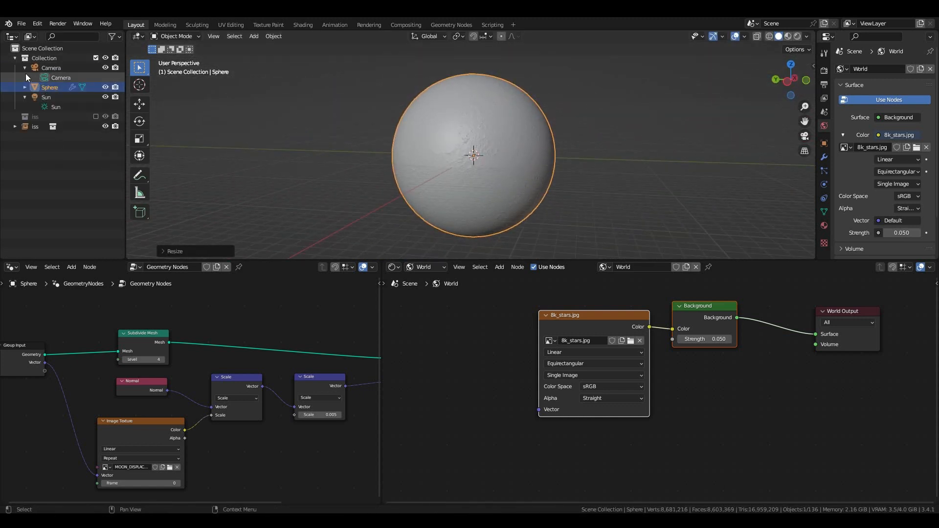
pyautogui.click(25, 68)
pyautogui.click(39, 67)
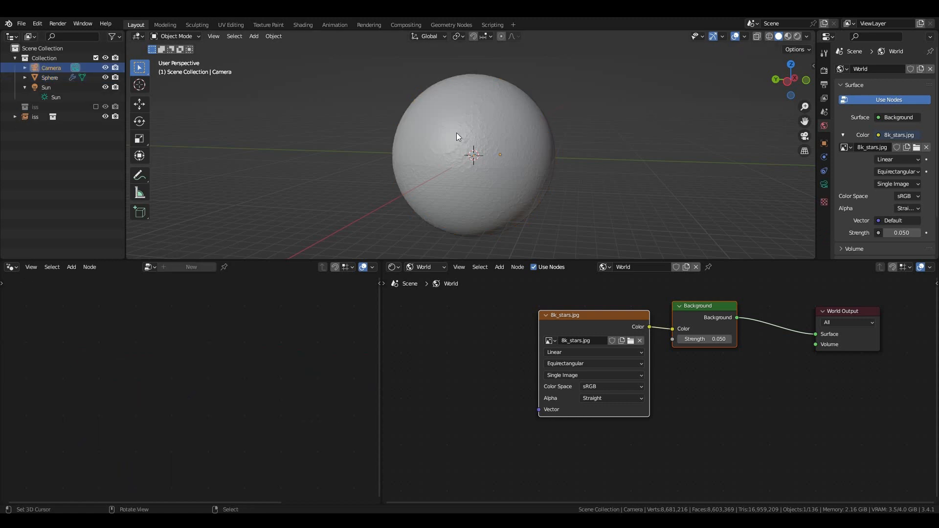
pyautogui.click(51, 87)
pyautogui.press('g')
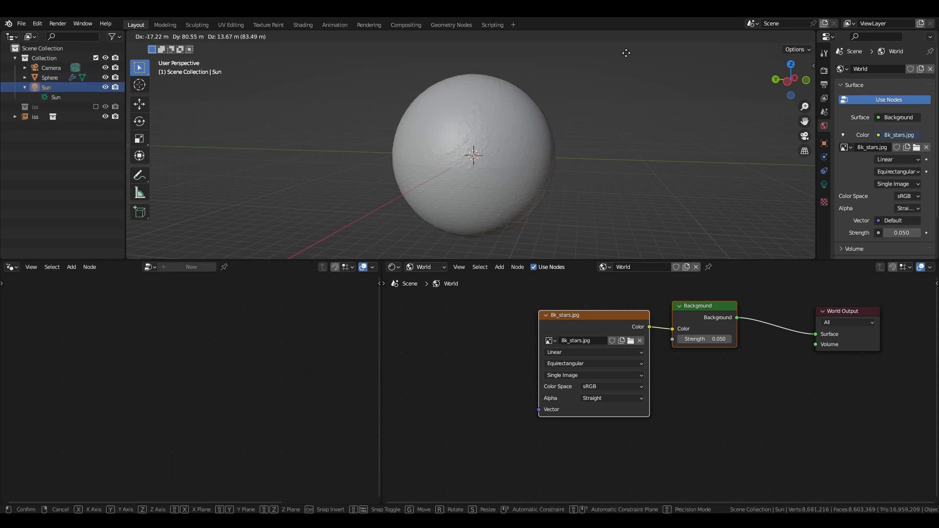
pyautogui.click(479, 159)
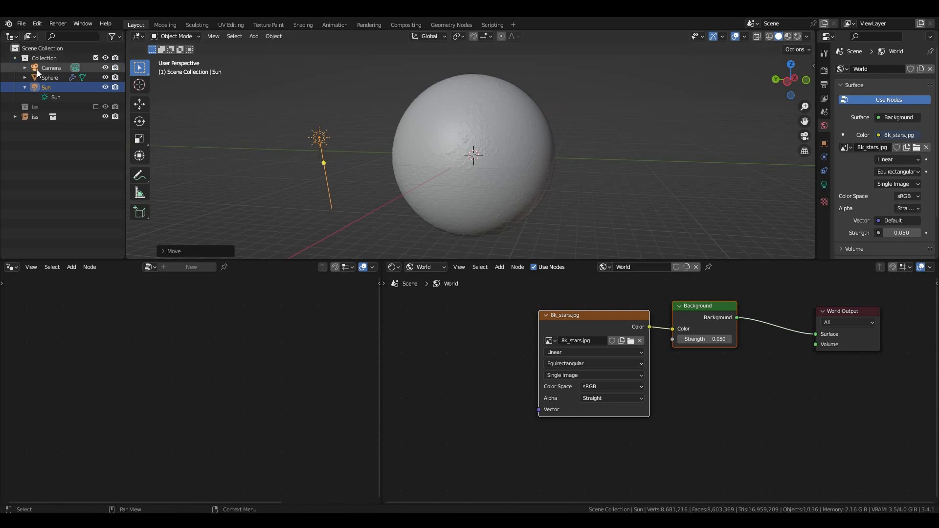
# - Move the camera out of the moon to a spot in front of it and look through the camera
pyautogui.click(51, 67)
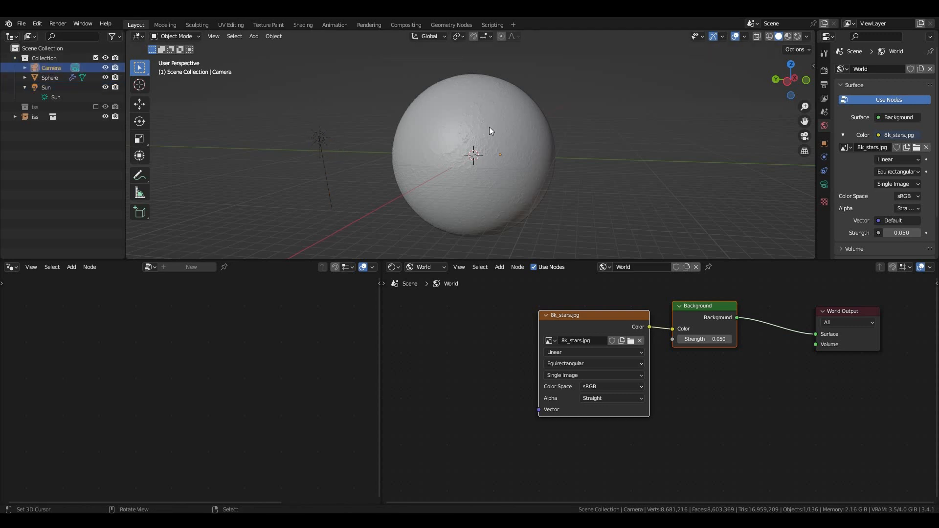
pyautogui.click(140, 105)
pyautogui.moveTo(466, 154); pyautogui.dragTo(568, 161)
pyautogui.press('KP_0')
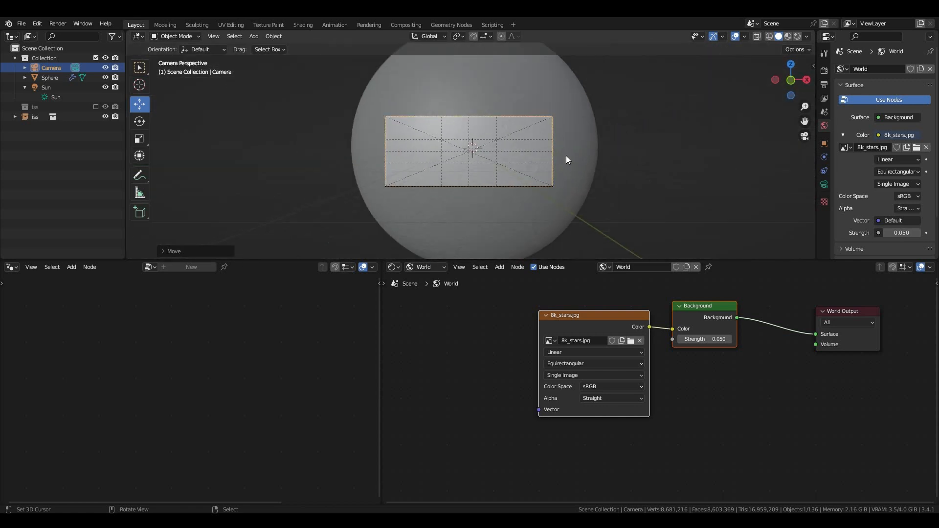
# - Set the camera location to about X -4.63 m, Y -34.55 m, Z 2.52 m to frame the moon off-centre
pyautogui.click(825, 99)
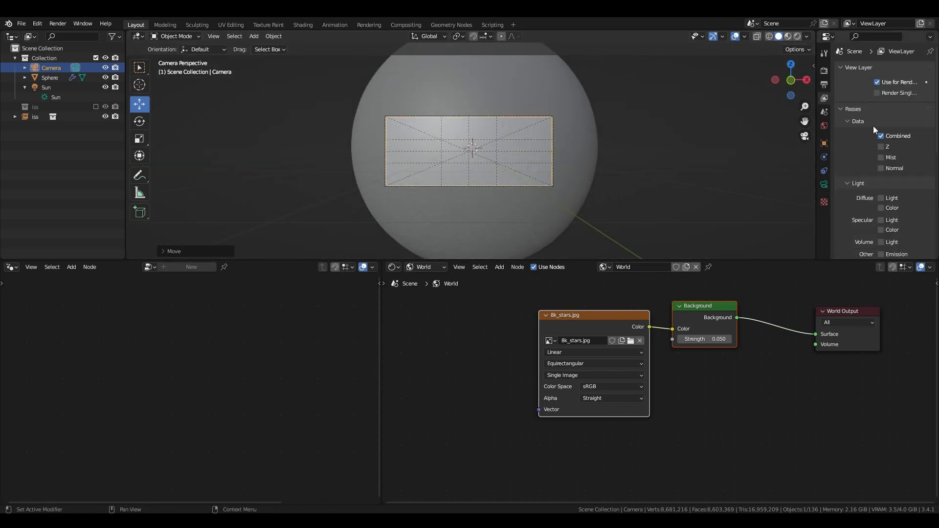
pyautogui.click(825, 144)
pyautogui.moveTo(888, 110)
pyautogui.mouseDown()
pyautogui.moveTo(846, 109)
pyautogui.moveTo(884, 110)
pyautogui.moveTo(891, 100)
pyautogui.moveTo(911, 115)
pyautogui.moveTo(880, 100)
pyautogui.moveTo(888, 121)
pyautogui.moveTo(882, 100)
pyautogui.mouseUp()
pyautogui.scroll(4, 465, 159)
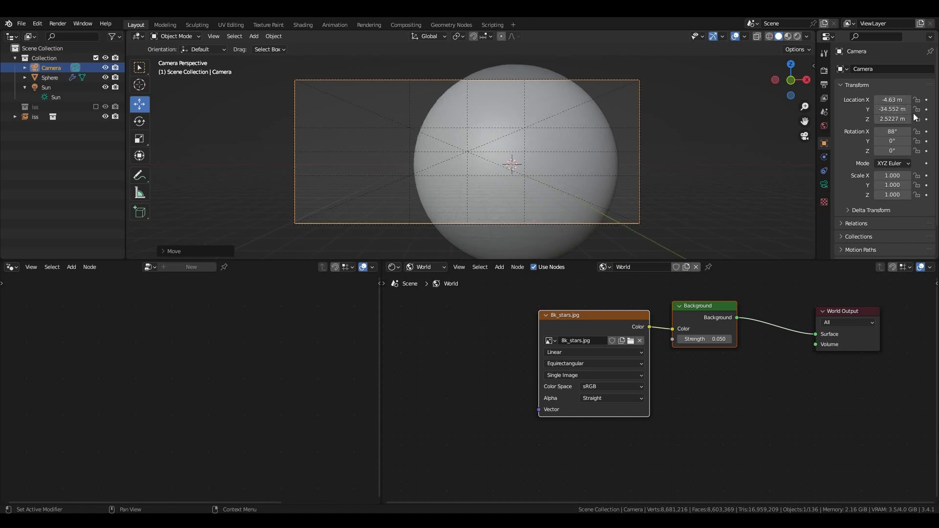
pyautogui.rightClick(914, 114)
pyautogui.click(912, 114)
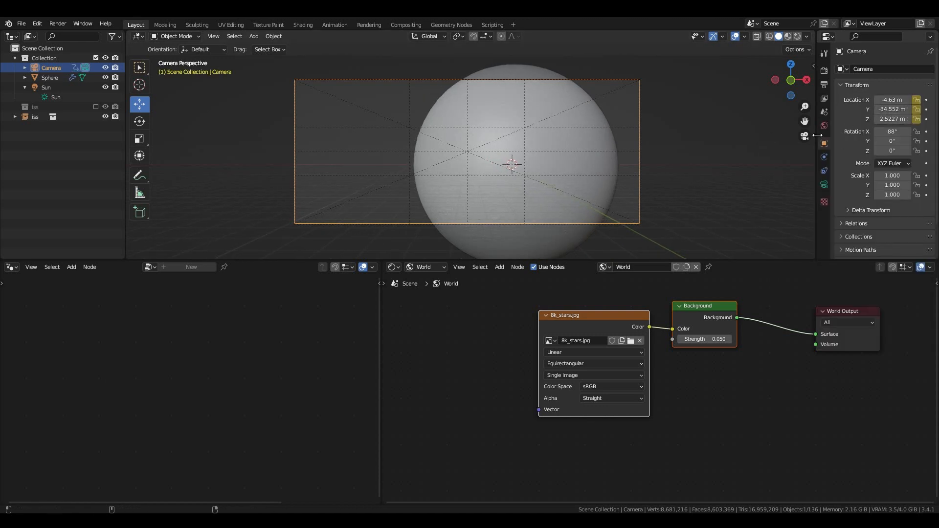
pyautogui.hotkey('ctrl', 'z')
# - Refine the camera location to about X -4.58 m, Y -35.35 m, Z 2.43 m and switch to material preview shading
pyautogui.moveTo(895, 109)
pyautogui.mouseDown()
pyautogui.moveTo(882, 100)
pyautogui.moveTo(887, 120)
pyautogui.moveTo(904, 119)
pyautogui.moveTo(883, 110)
pyautogui.moveTo(885, 120)
pyautogui.mouseUp()
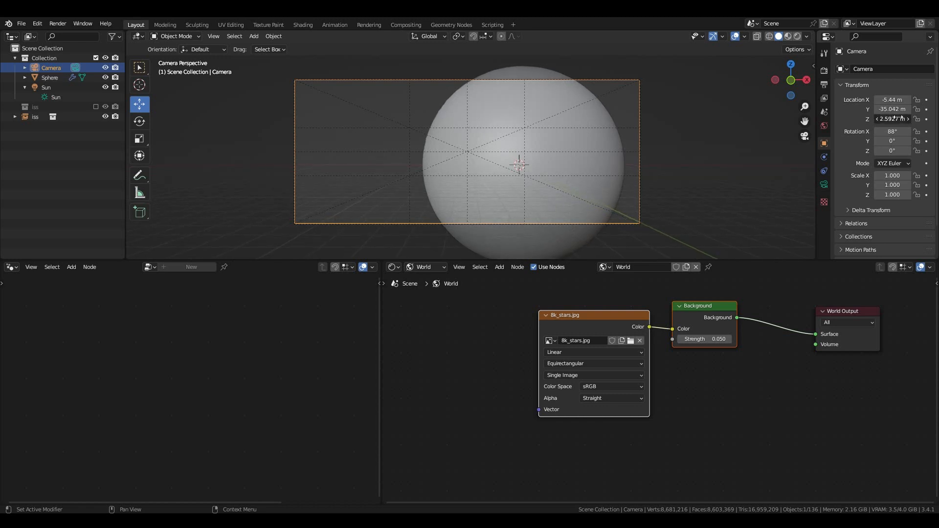
pyautogui.click(787, 37)
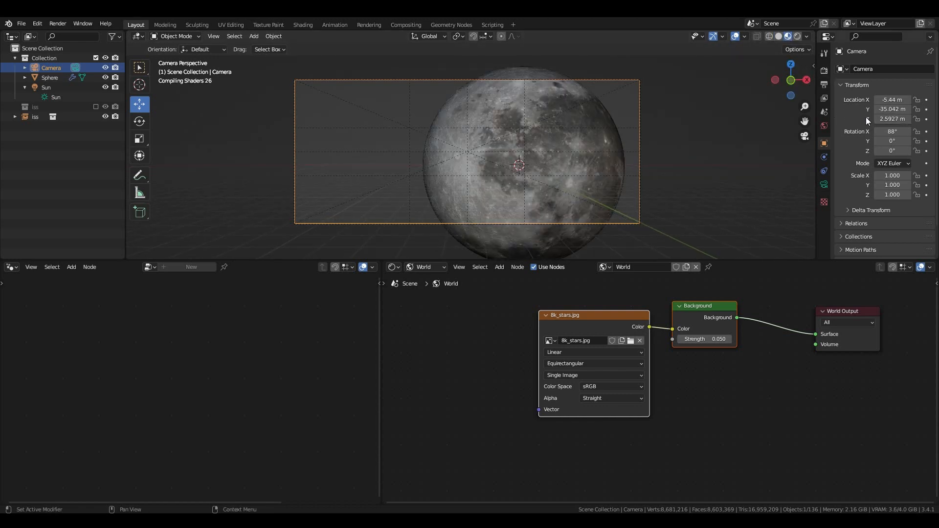
pyautogui.moveTo(893, 119)
pyautogui.mouseDown()
pyautogui.moveTo(880, 118)
pyautogui.moveTo(890, 119)
pyautogui.moveTo(886, 100)
pyautogui.moveTo(915, 99)
pyautogui.moveTo(892, 119)
pyautogui.mouseUp()
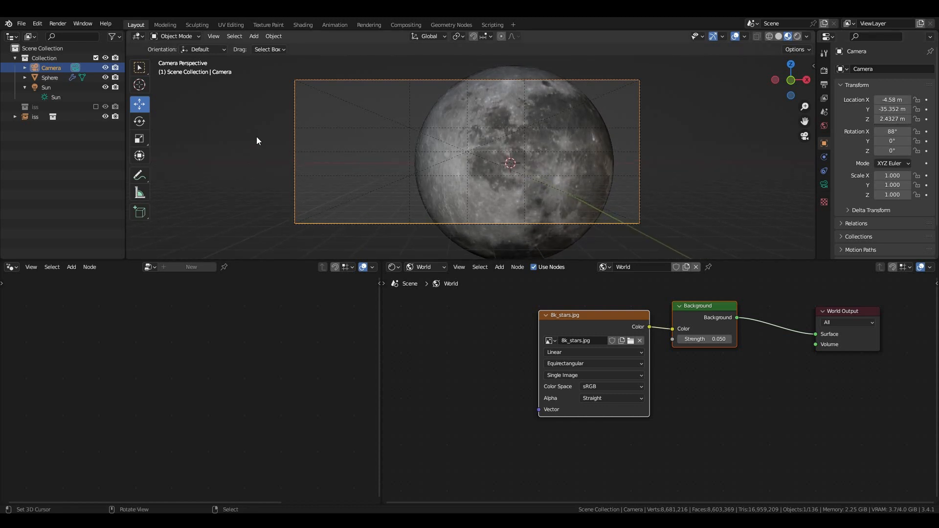
# - Scale the iss instance down by another factor of 0.1
pyautogui.click(38, 117)
pyautogui.scroll(-1, 570, 127)
pyautogui.write('s')
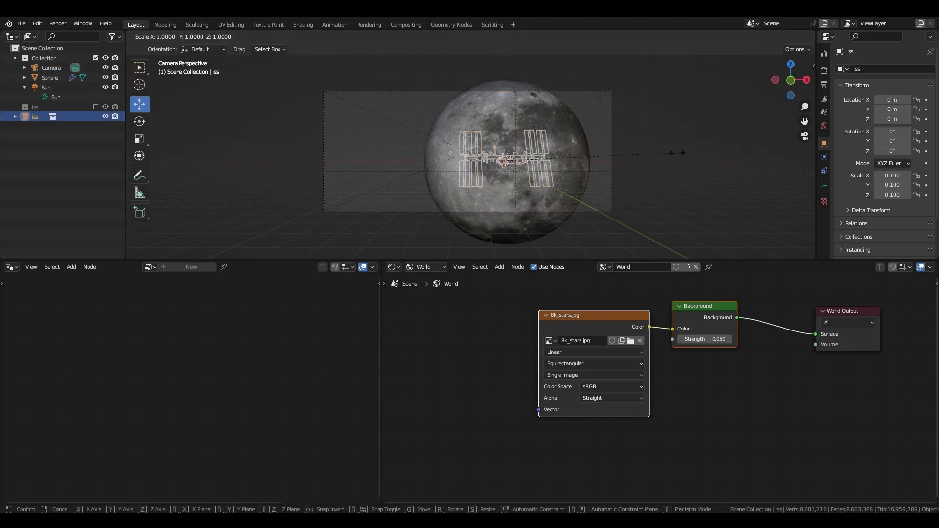
pyautogui.write('.1')
pyautogui.press('Return')
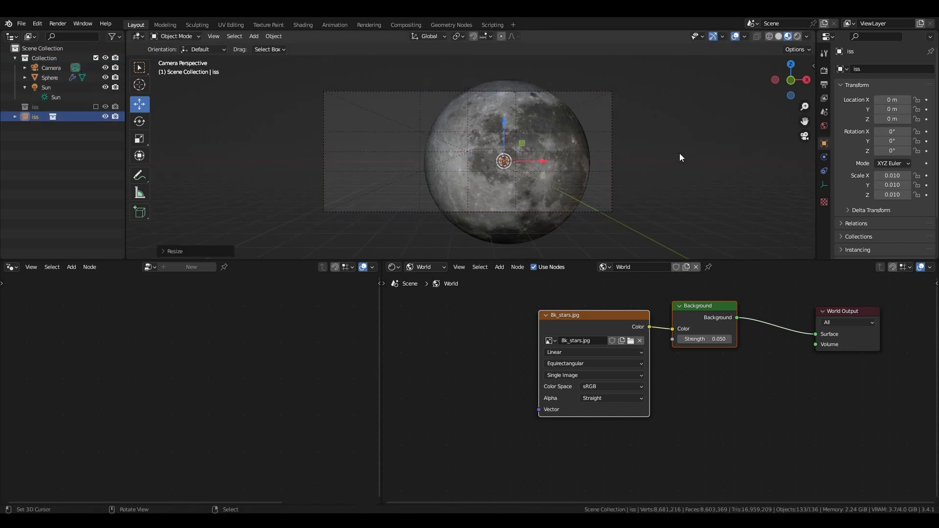
# - Move the iss instance in front of the moon's edge, to about X -6.6 m, Y -20.35 m, Z 1.51 m
pyautogui.moveTo(254, 126); pyautogui.dragTo(470, 157, button='middle')
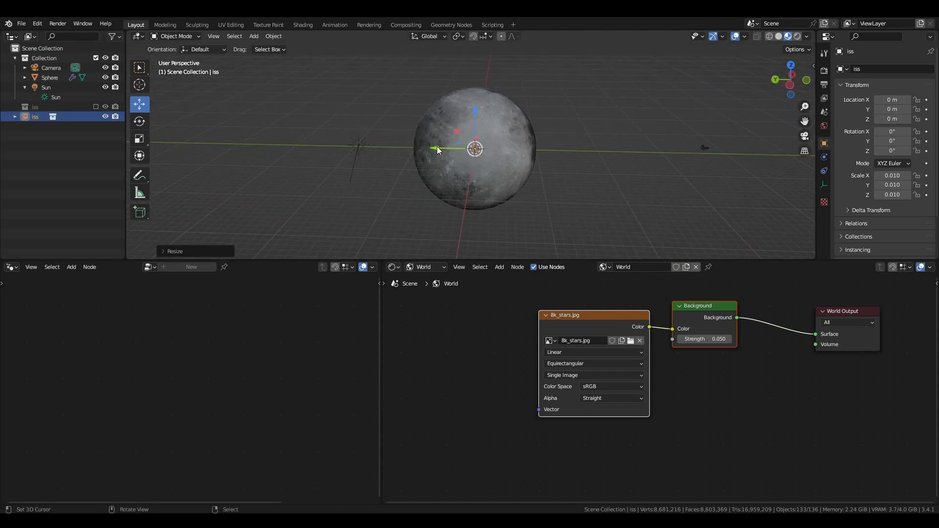
pyautogui.moveTo(438, 150); pyautogui.dragTo(563, 158)
pyautogui.press('KP_0')
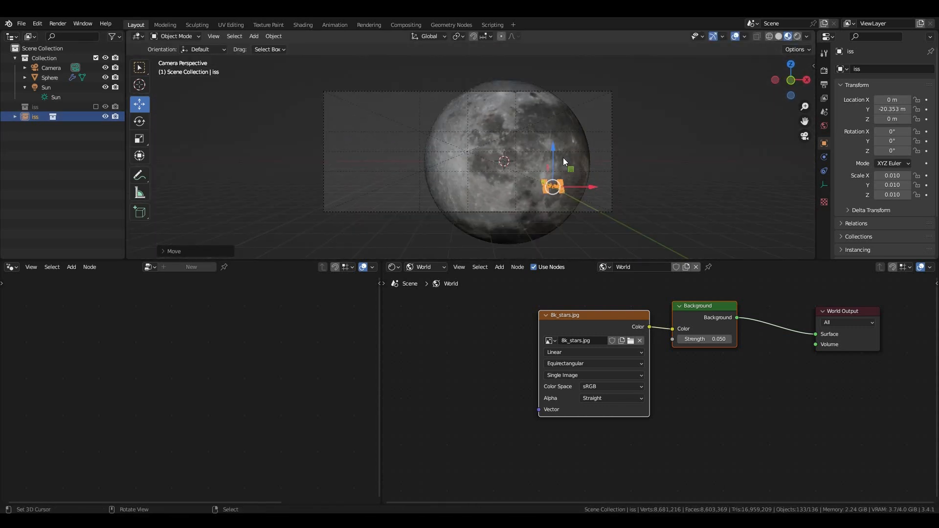
pyautogui.moveTo(599, 192); pyautogui.dragTo(477, 188)
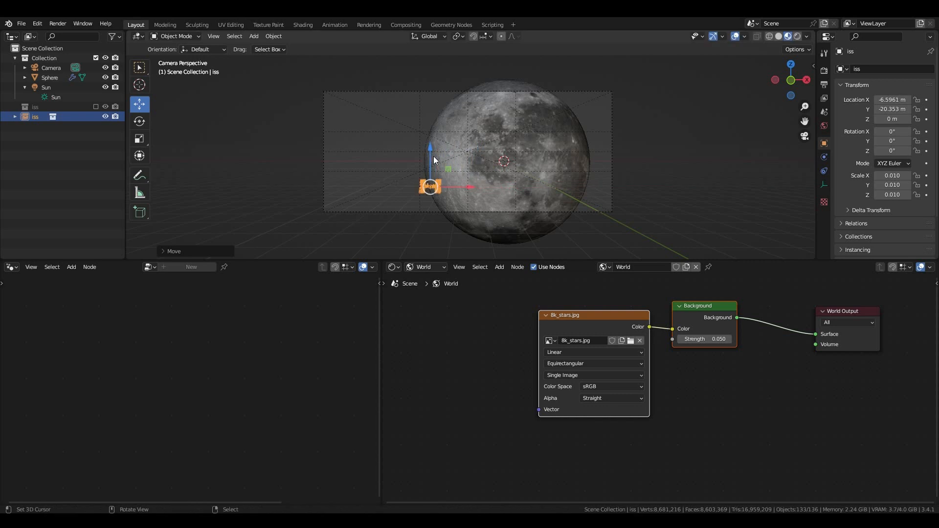
pyautogui.moveTo(432, 154); pyautogui.dragTo(429, 117)
pyautogui.scroll(3, 481, 158)
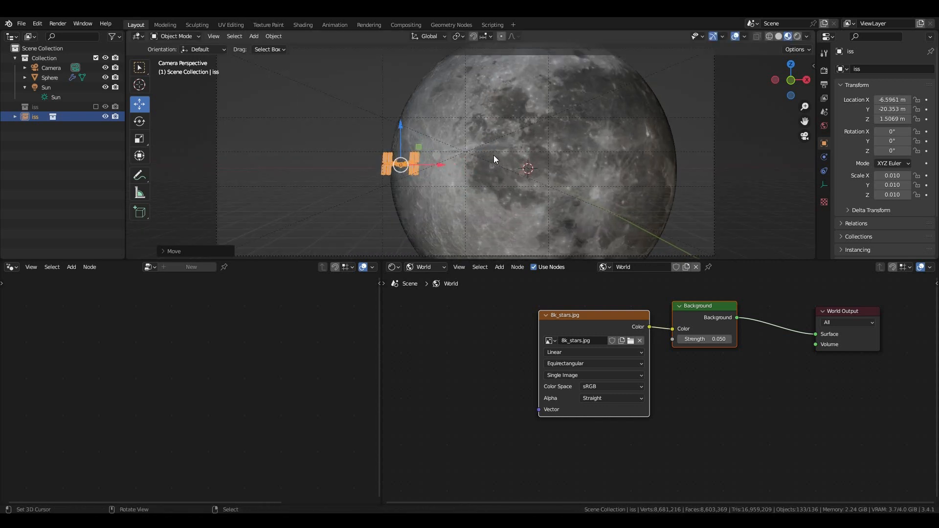
pyautogui.scroll(1, 494, 154)
pyautogui.press('r')
pyautogui.press('r')
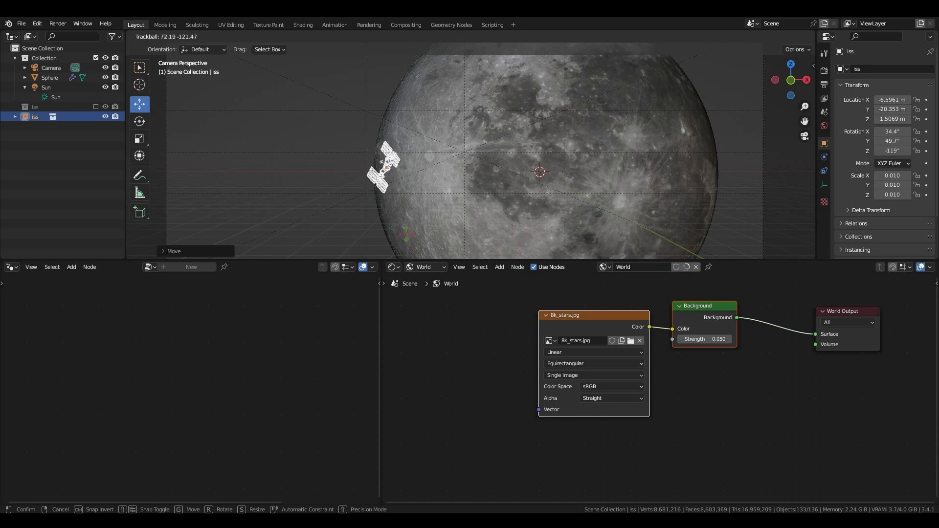
pyautogui.press('Escape')
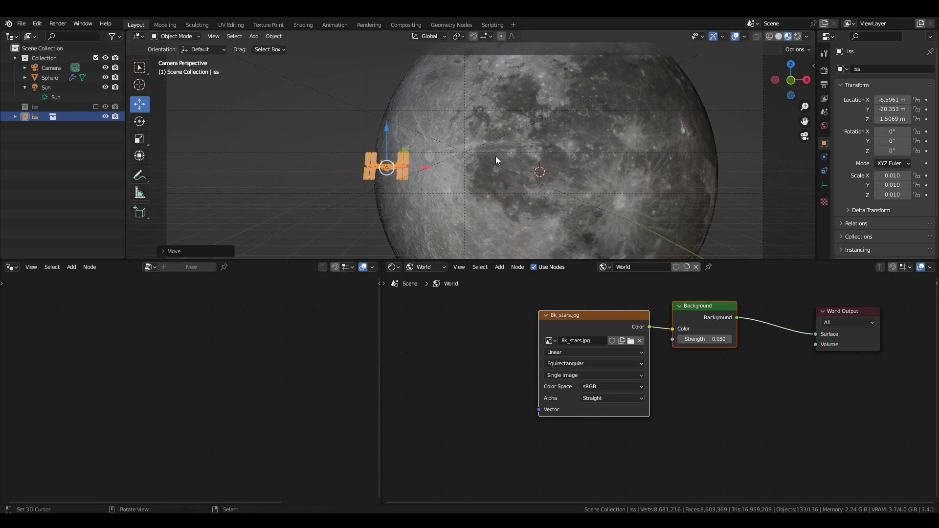
pyautogui.press('r')
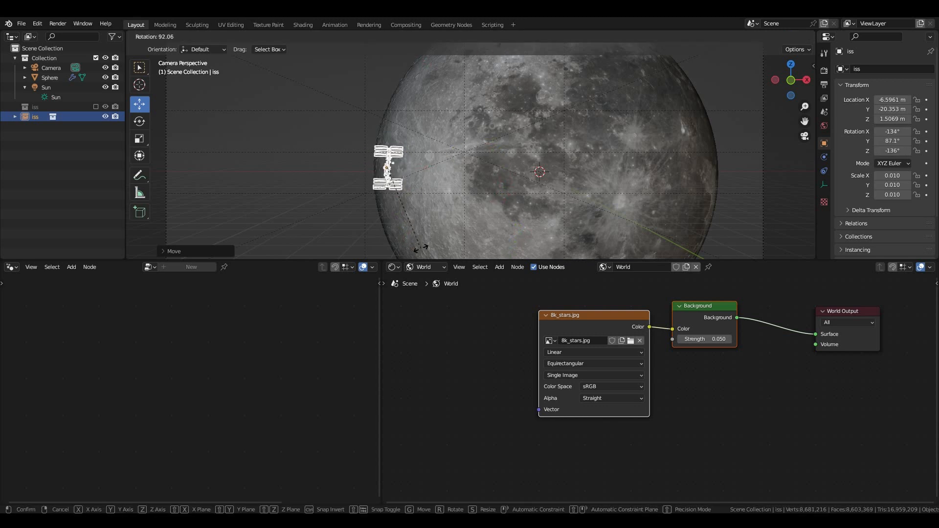
pyautogui.press('r')
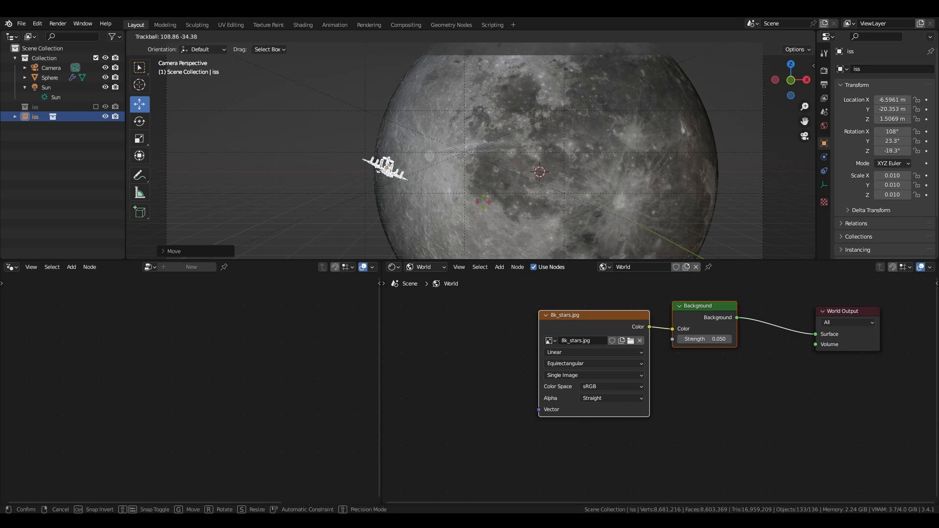
pyautogui.press('Escape')
# - Rotate the iss instance in the camera view until it stands upright, about X -107°, Y 87.9°, Z -109°
pyautogui.press('r')
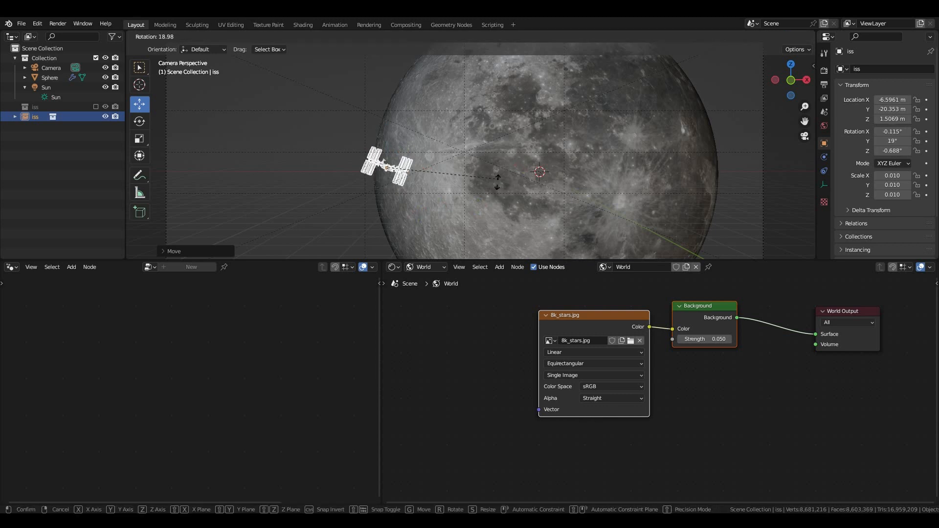
pyautogui.click(409, 52)
pyautogui.scroll(-3, 428, 143)
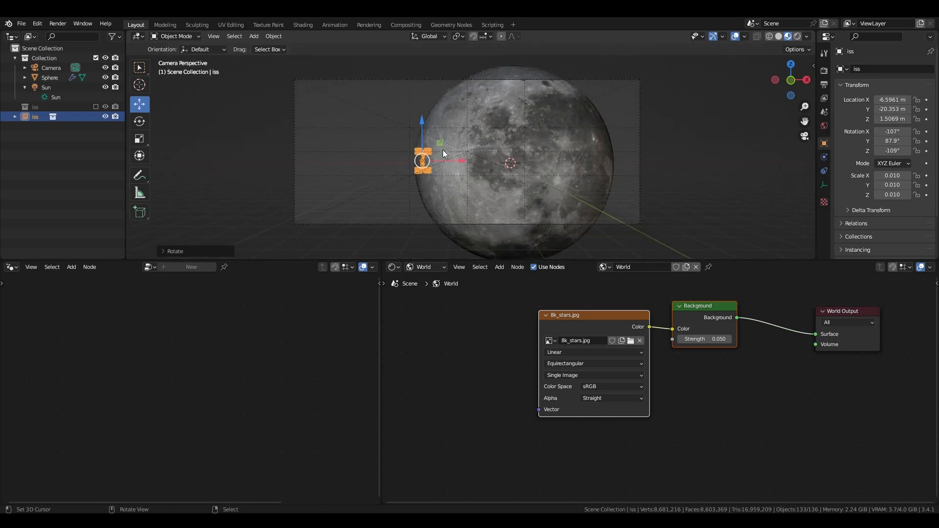
# - Rotate the iss instance about the global Z axis and tilt it in the camera view, to about X 40.1°, Y 78°, Z 355°
pyautogui.scroll(2, 451, 163)
pyautogui.press('r')
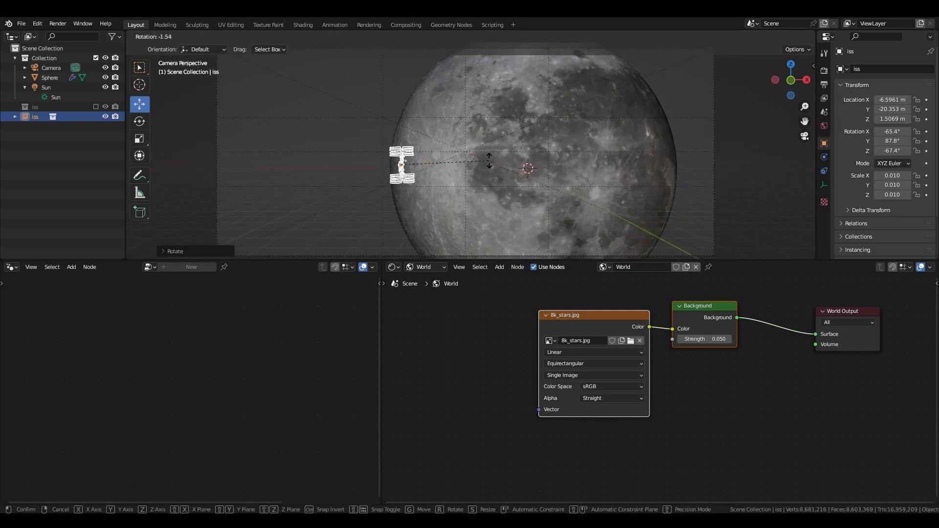
pyautogui.press('z')
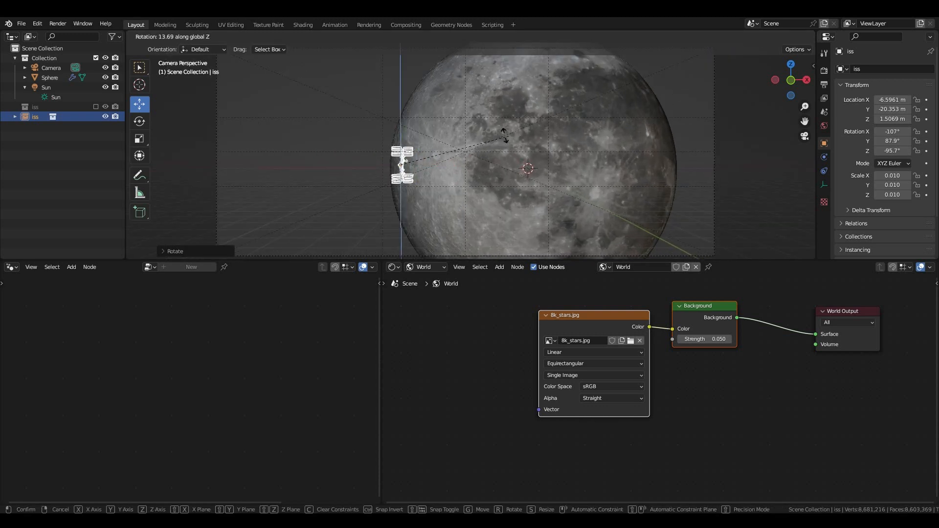
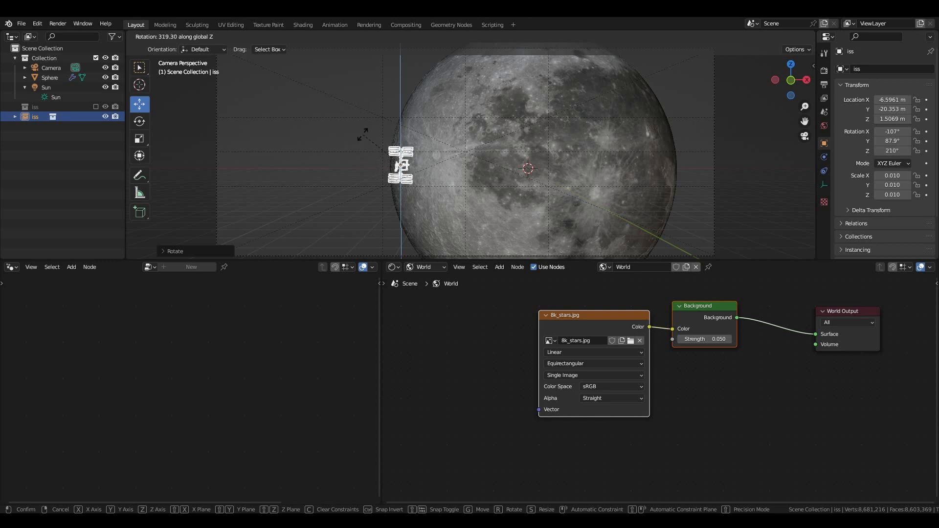
pyautogui.click(412, 113)
pyautogui.scroll(-2, 489, 140)
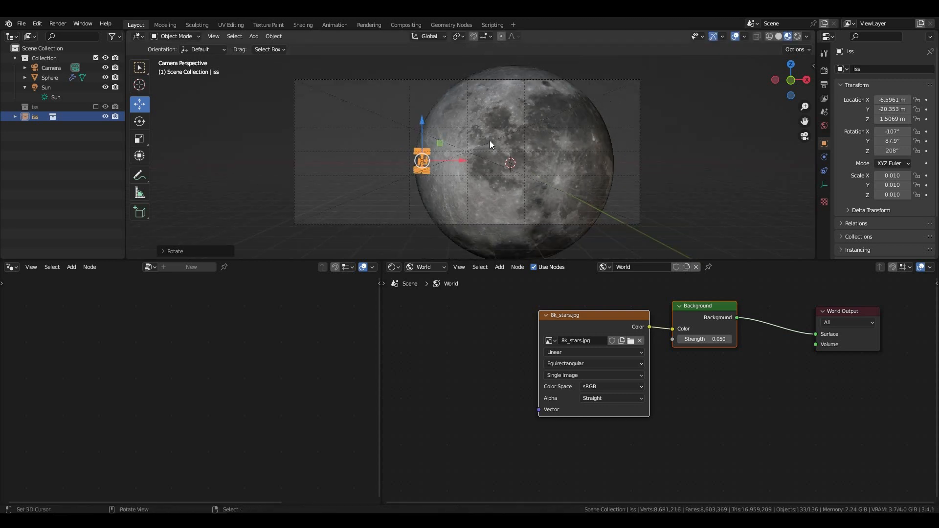
pyautogui.press('r')
pyautogui.click(543, 142)
# - Move the iss instance along Y to about -17.55 m and return to the camera view
pyautogui.moveTo(543, 142); pyautogui.dragTo(562, 183, button='middle')
pyautogui.moveTo(730, 215); pyautogui.dragTo(668, 204)
pyautogui.press('KP_0')
# - Scale the iss instance by 0.5, and enlarge it slightly to a scale of about 0.006
pyautogui.write('s')
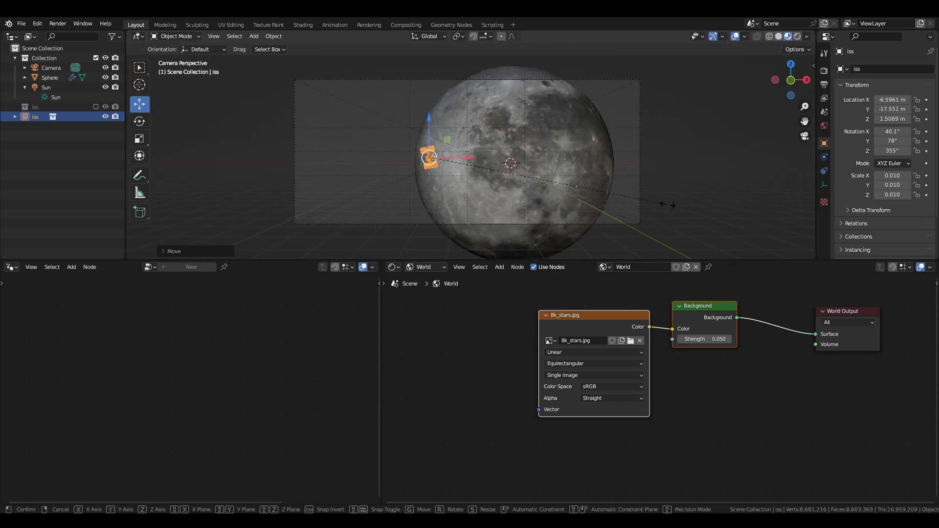
pyautogui.write('.5')
pyautogui.press('Return')
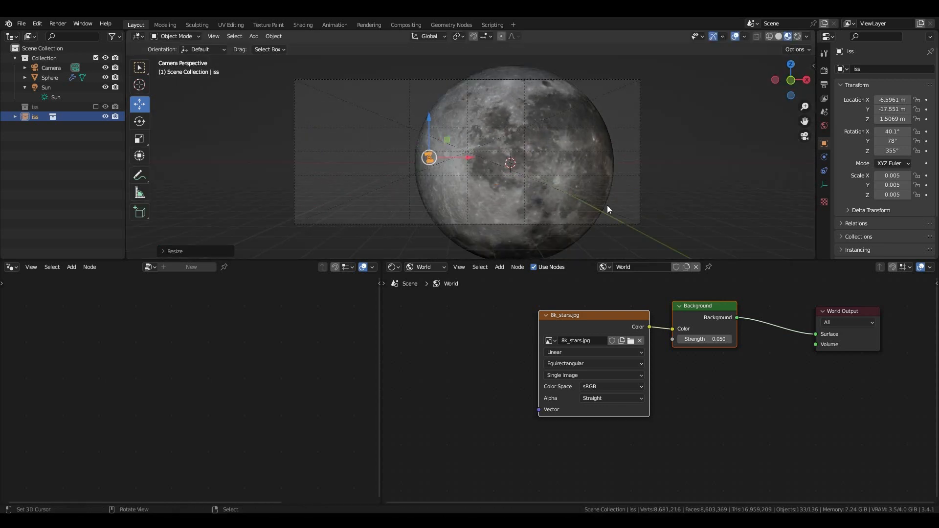
pyautogui.scroll(2, 504, 199)
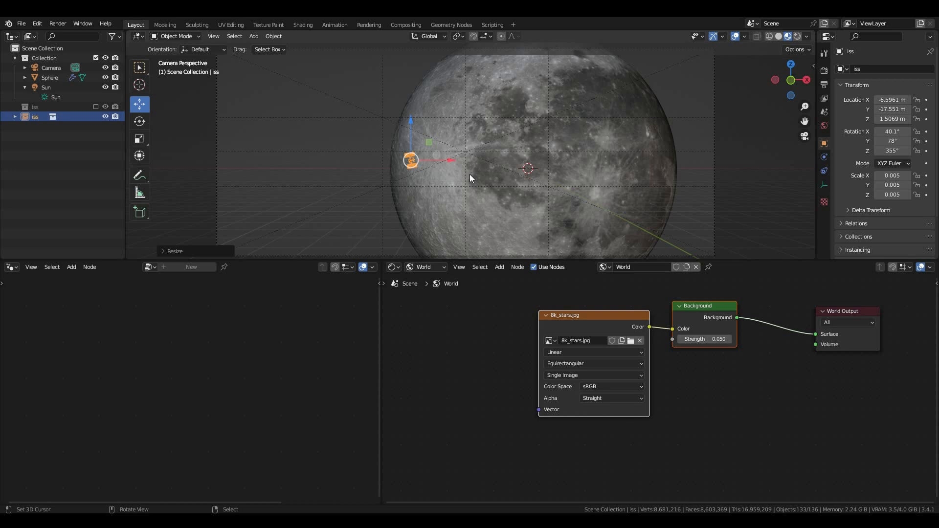
pyautogui.press('s')
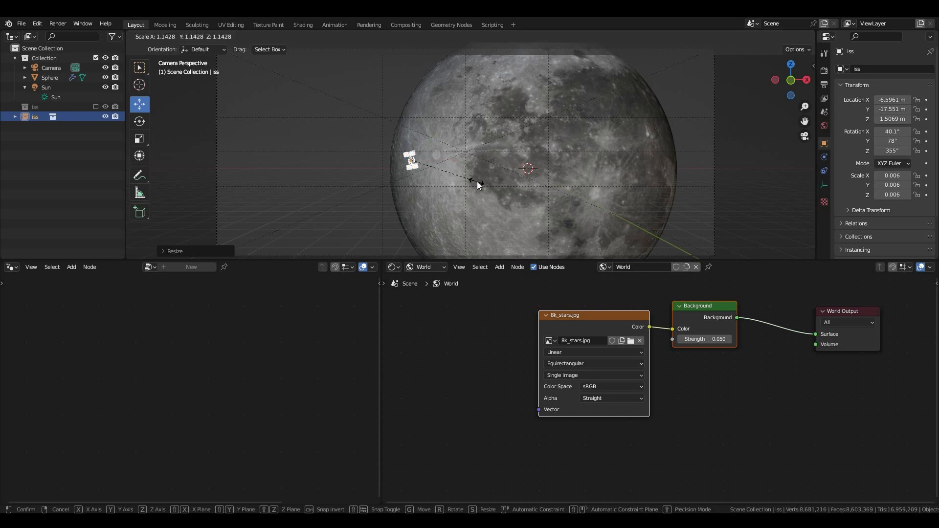
pyautogui.press('Return')
# - Move the iss instance off the moon's sunlit edge into open space, to about X -7.82 m, Y -17.56 m, Z 1.29 m
pyautogui.press('g')
pyautogui.press('x')
pyautogui.click(308, 185)
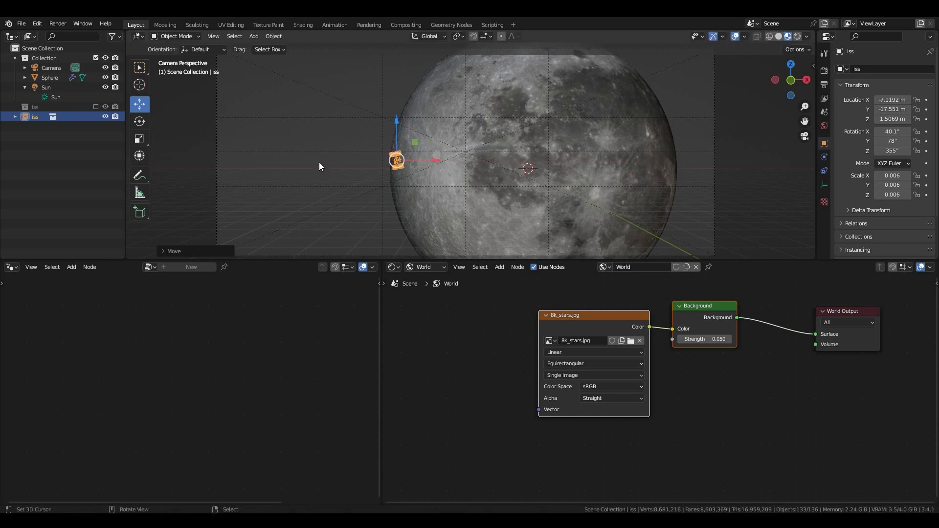
pyautogui.click(397, 161)
pyautogui.press('g')
pyautogui.rightClick(397, 162)
pyautogui.click(397, 161)
pyautogui.press('g')
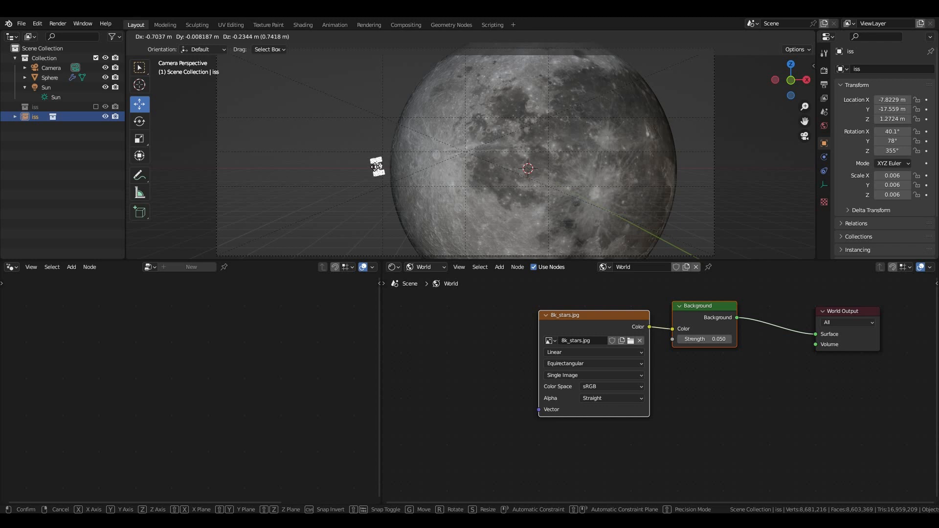
pyautogui.click(376, 167)
pyautogui.scroll(-2, 430, 161)
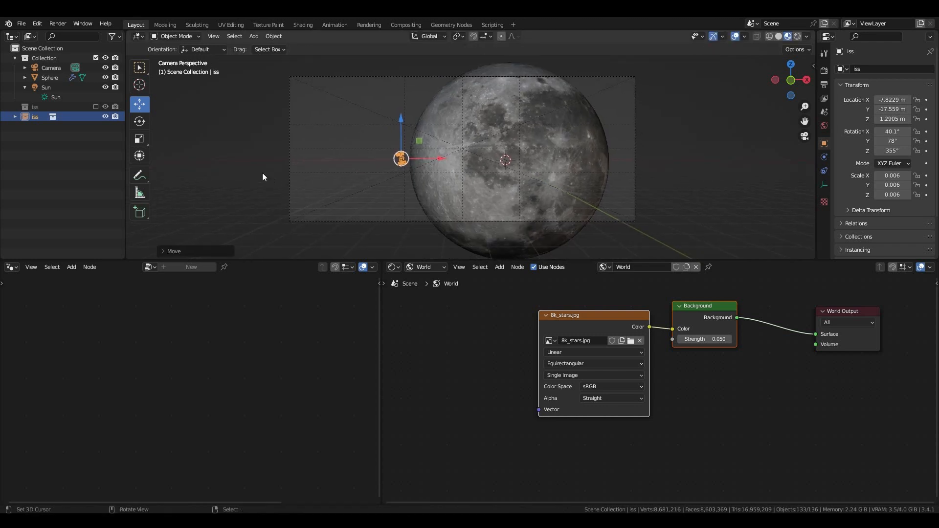
# - Deselect the iss instance and switch the 3D viewport to rendered shading
pyautogui.click(262, 178)
pyautogui.scroll(2, 397, 157)
pyautogui.click(371, 163)
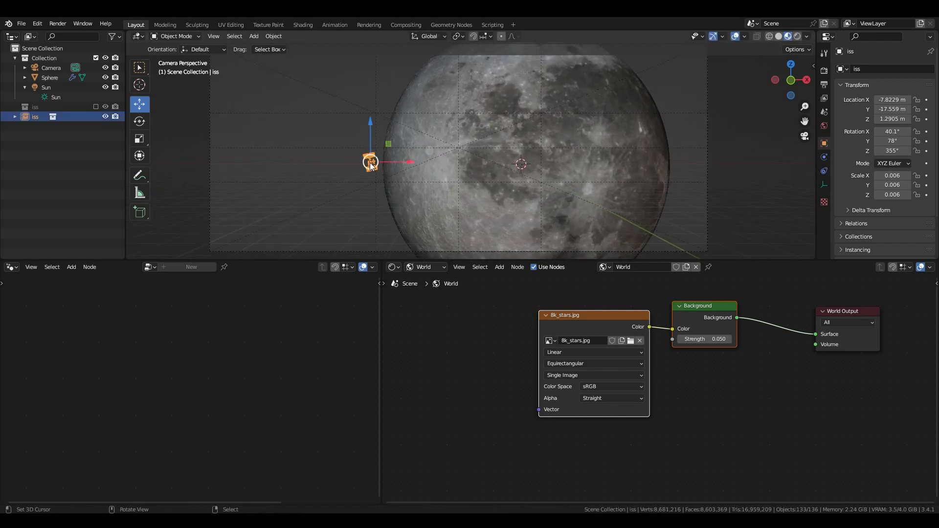
pyautogui.click(324, 163)
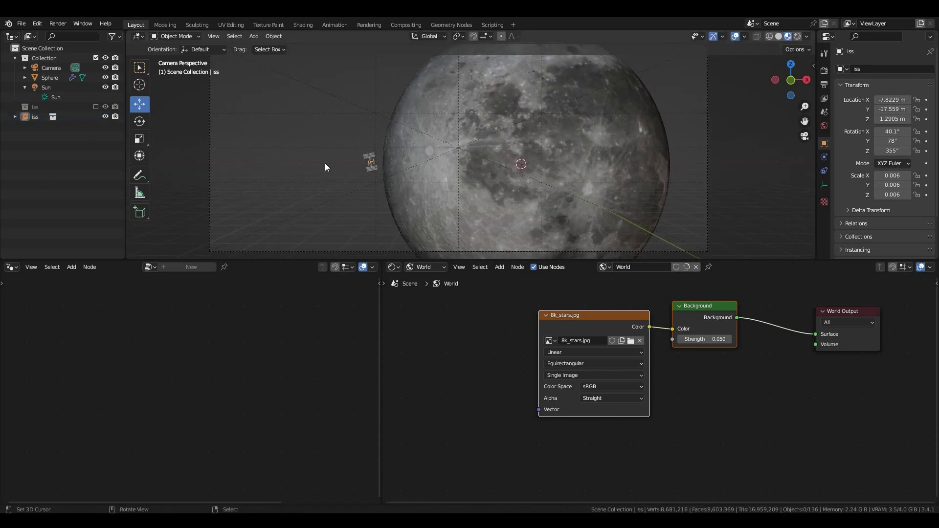
pyautogui.click(796, 37)
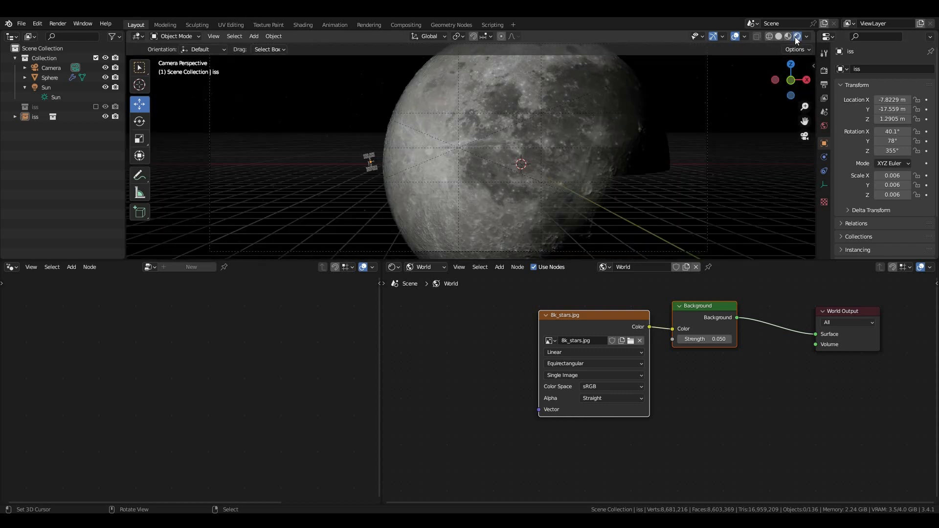
pyautogui.click(369, 157)
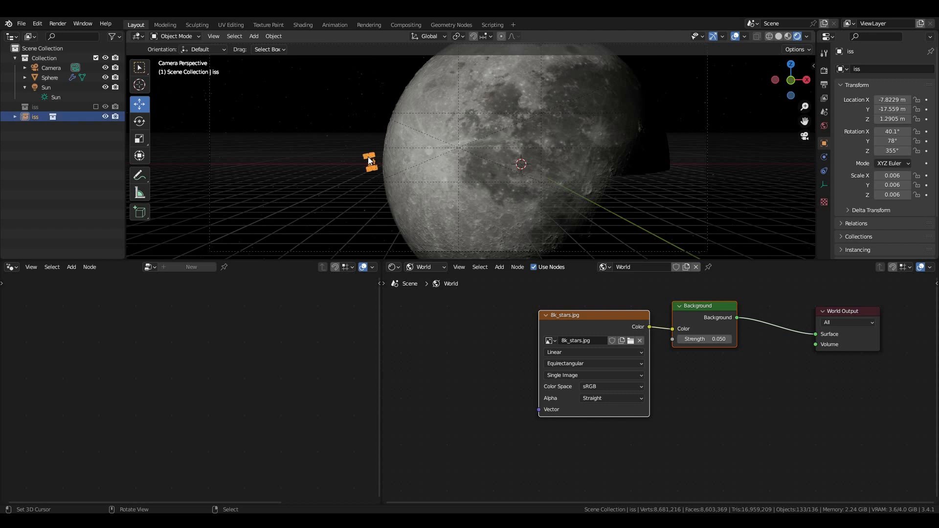
pyautogui.click(824, 97)
pyautogui.scroll(-4, 855, 210)
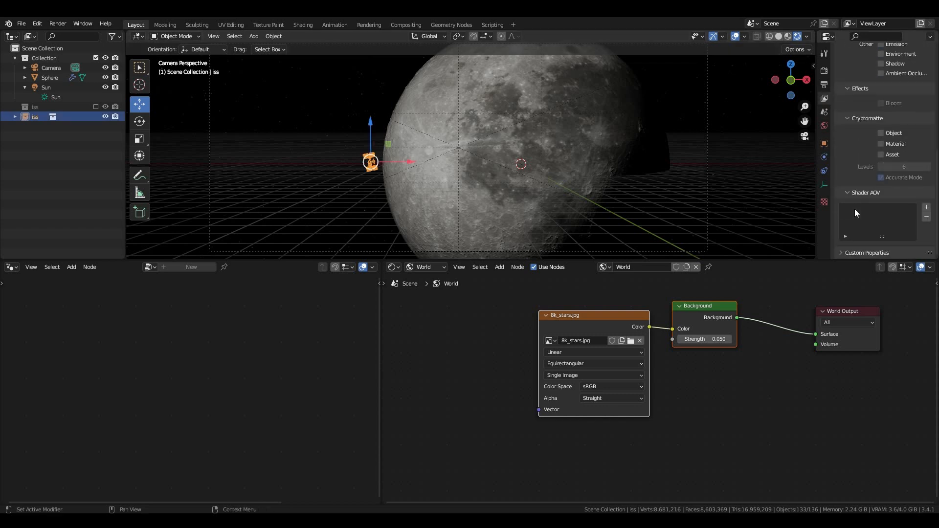
pyautogui.scroll(-3, 850, 140)
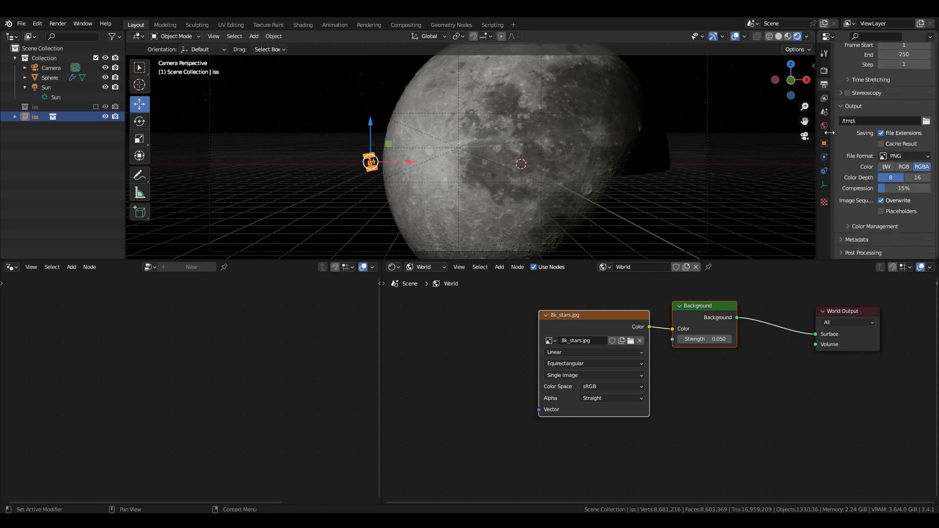
pyautogui.click(825, 98)
pyautogui.scroll(-4, 850, 155)
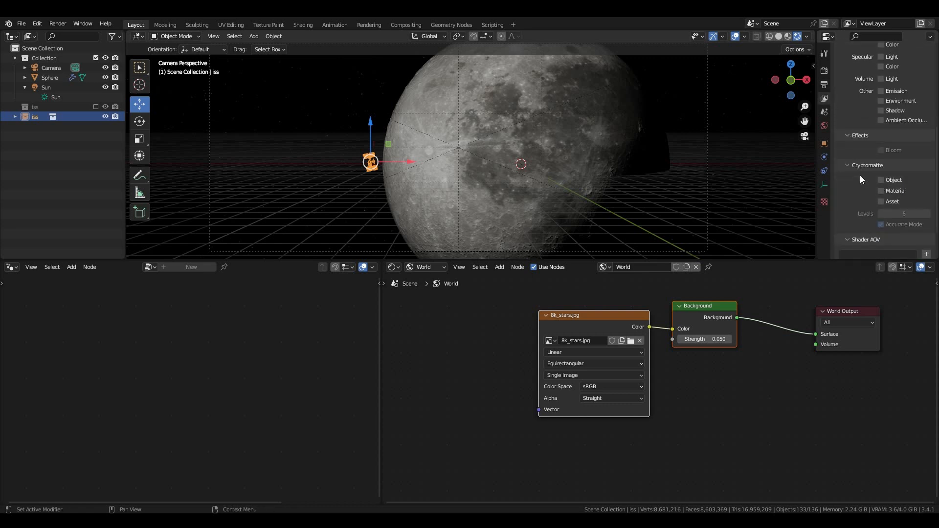
pyautogui.click(825, 144)
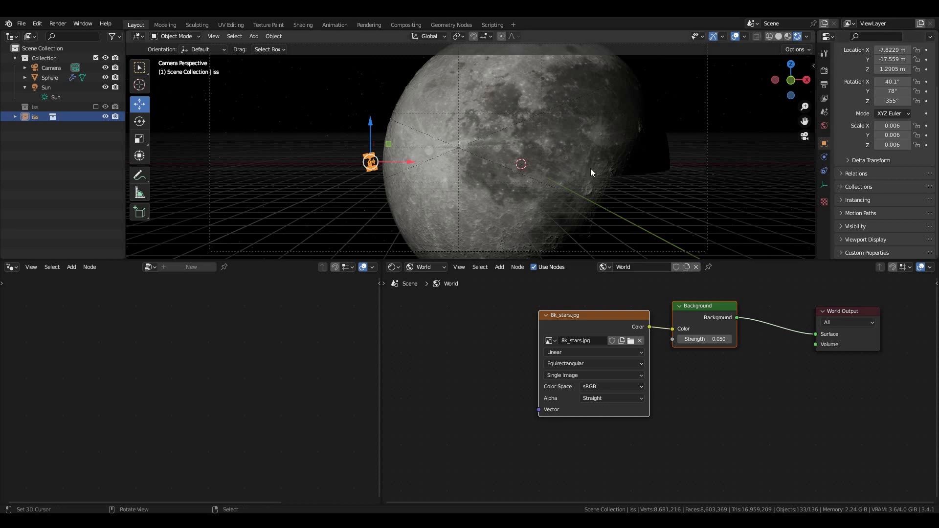
pyautogui.press('g')
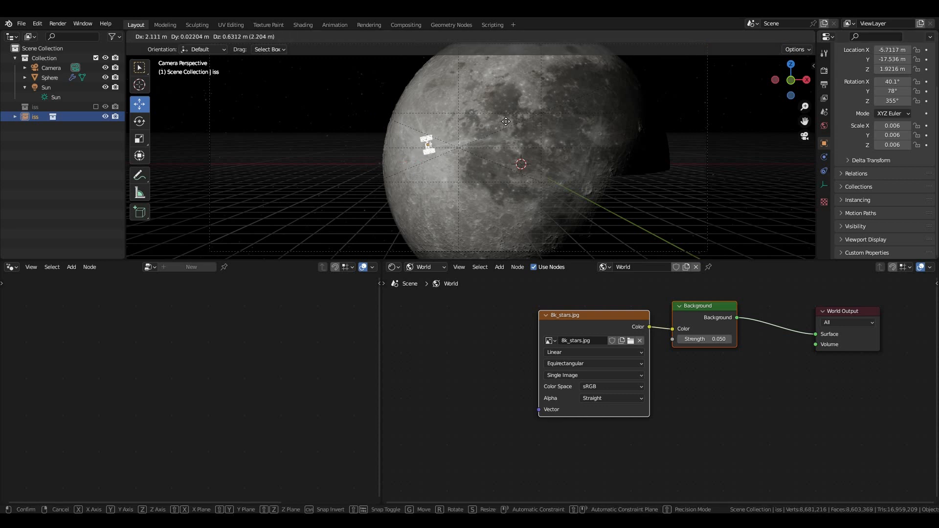
pyautogui.rightClick(516, 135)
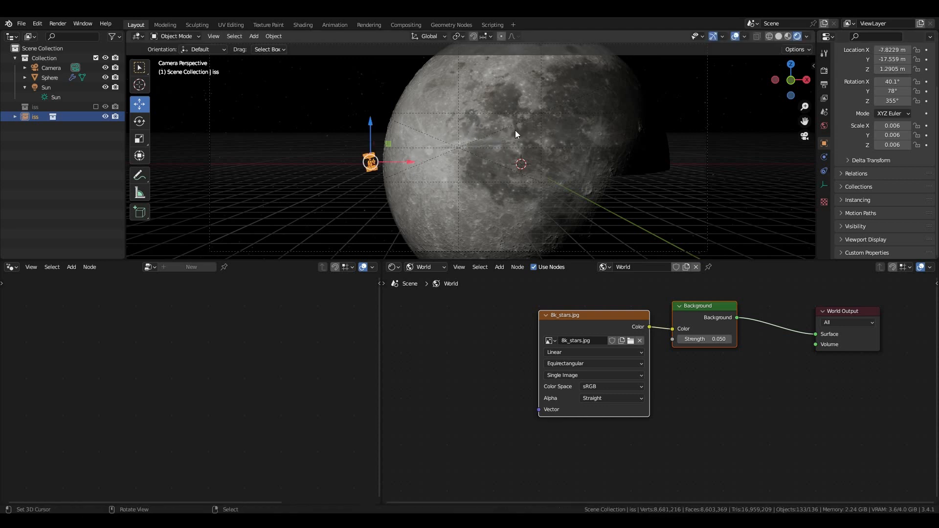
# - Split a narrow area off the lower edge of the 3D viewport and make it a Timeline editor
pyautogui.click(721, 141)
pyautogui.scroll(-3, 443, 194)
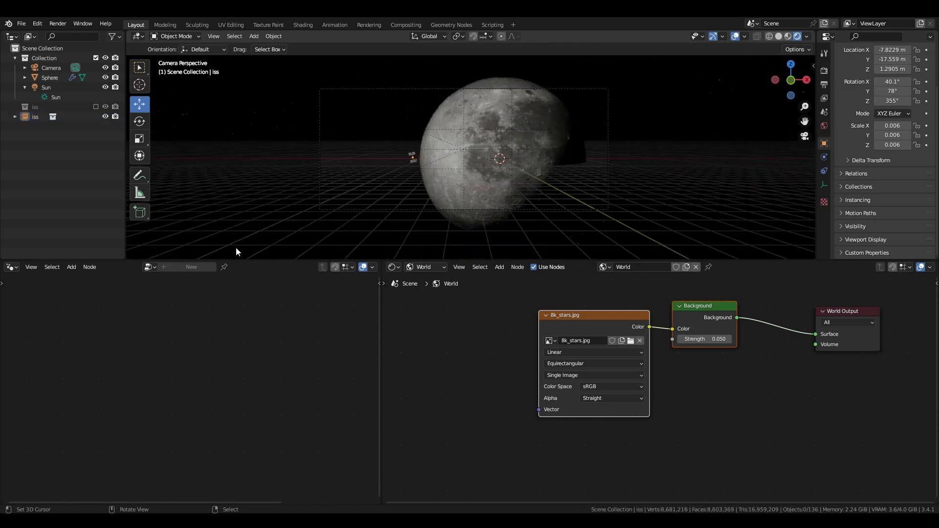
pyautogui.moveTo(124, 258); pyautogui.dragTo(130, 286)
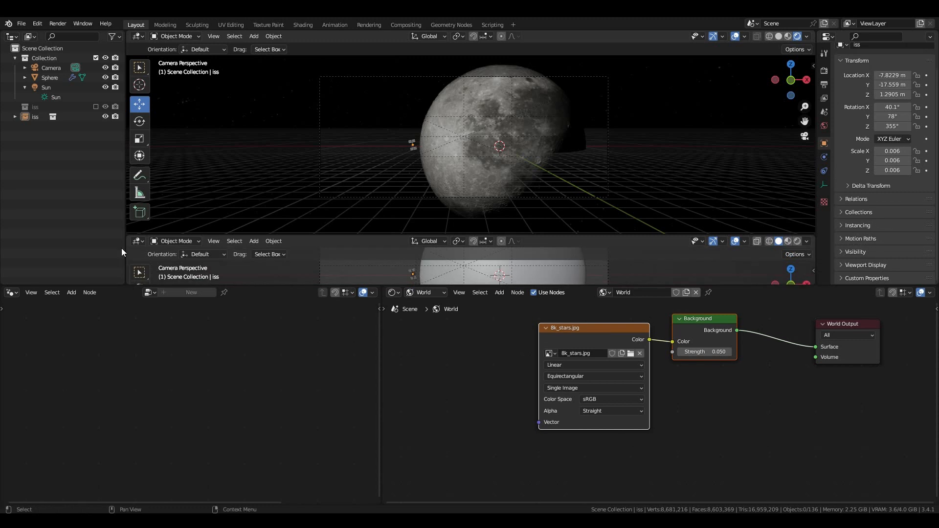
pyautogui.click(137, 241)
pyautogui.click(175, 241)
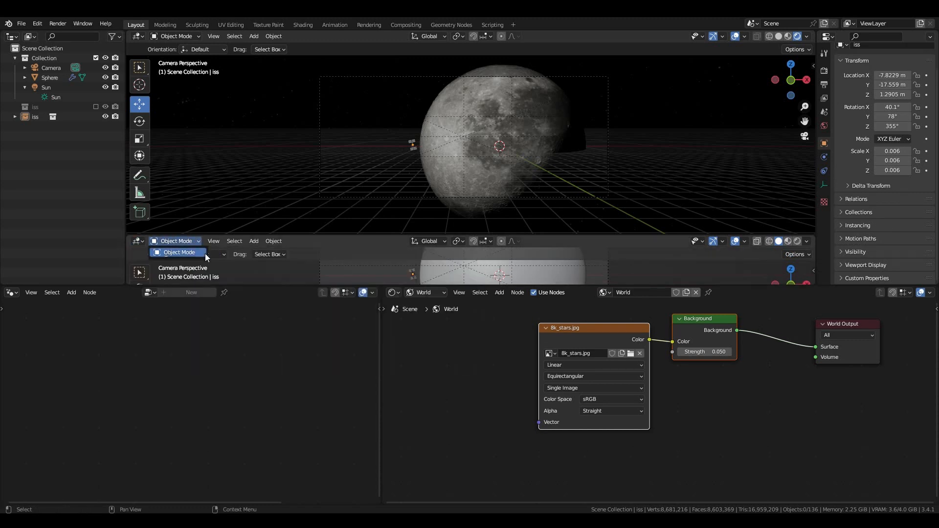
pyautogui.click(137, 241)
pyautogui.click(254, 277)
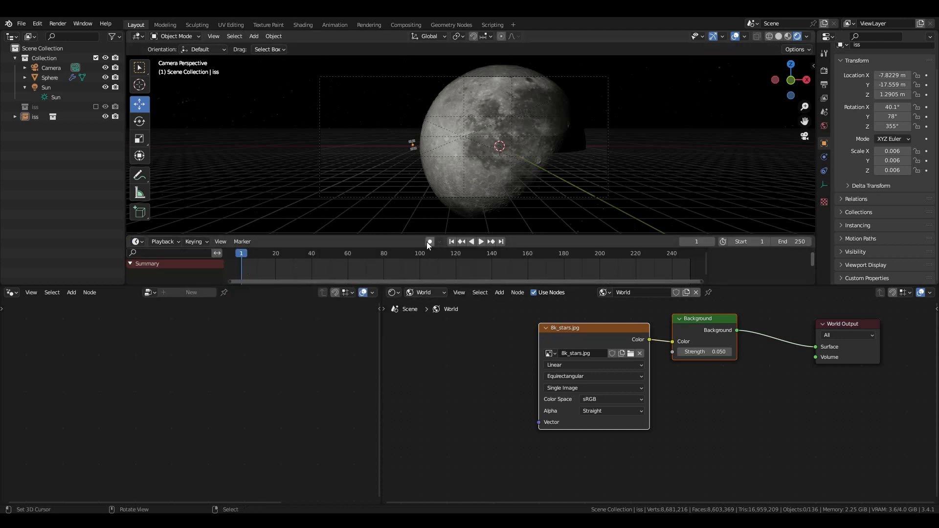
# - Enable auto keying and keyframe the iss instance at frame 1 by moving it to about X -7.93 m, Z 1.29 m
pyautogui.click(429, 242)
pyautogui.scroll(1, 411, 149)
pyautogui.click(401, 148)
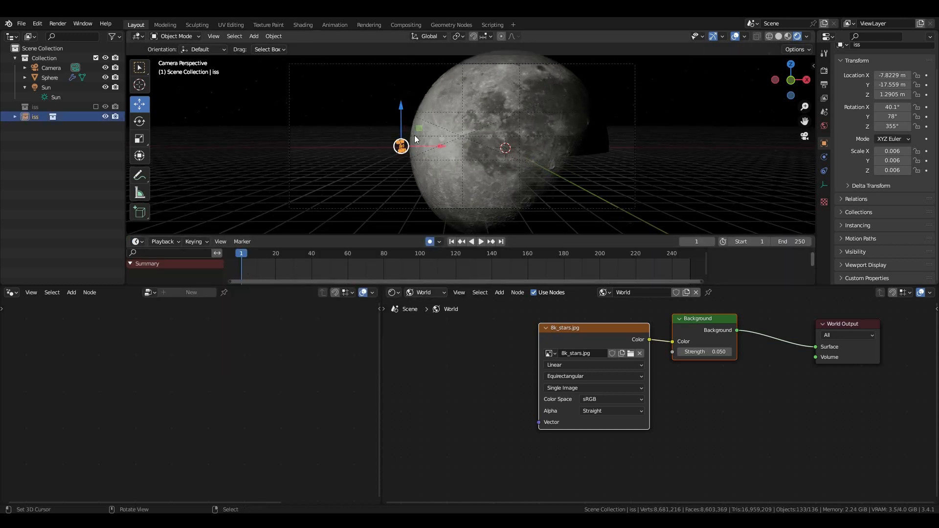
pyautogui.moveTo(420, 128); pyautogui.dragTo(418, 128)
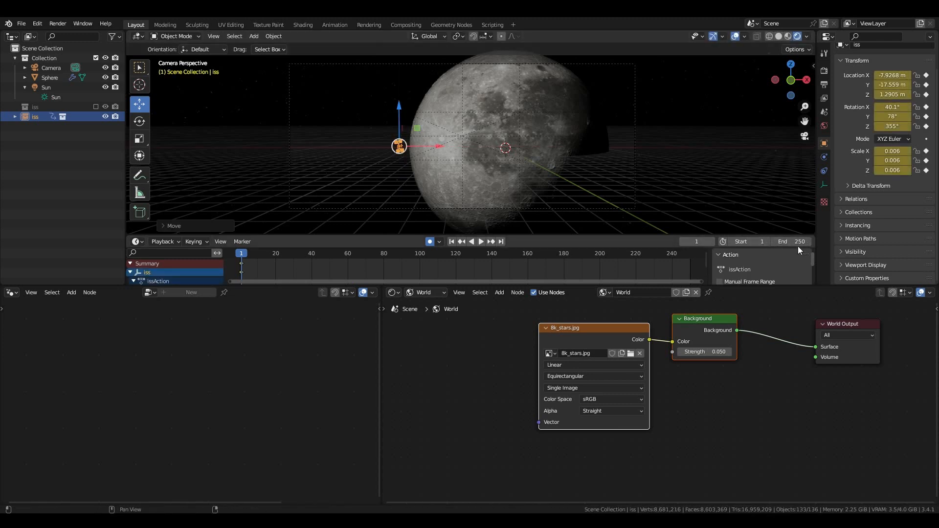
# - Set the animation's end frame to 240 and keyframe the iss instance there in front of the moon, at about X -3.72 m, Z 2.15 m
pyautogui.write('240')
pyautogui.press('Return')
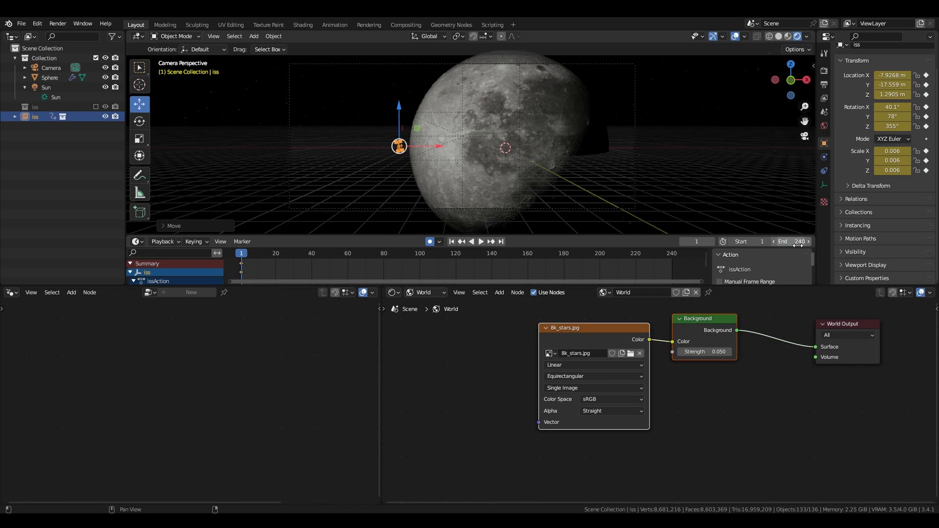
pyautogui.click(501, 243)
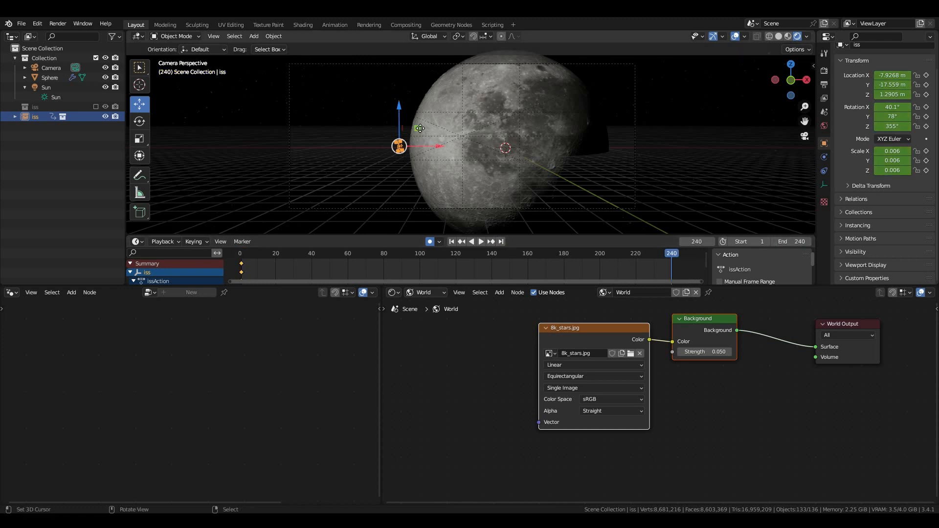
pyautogui.moveTo(420, 128); pyautogui.dragTo(499, 113)
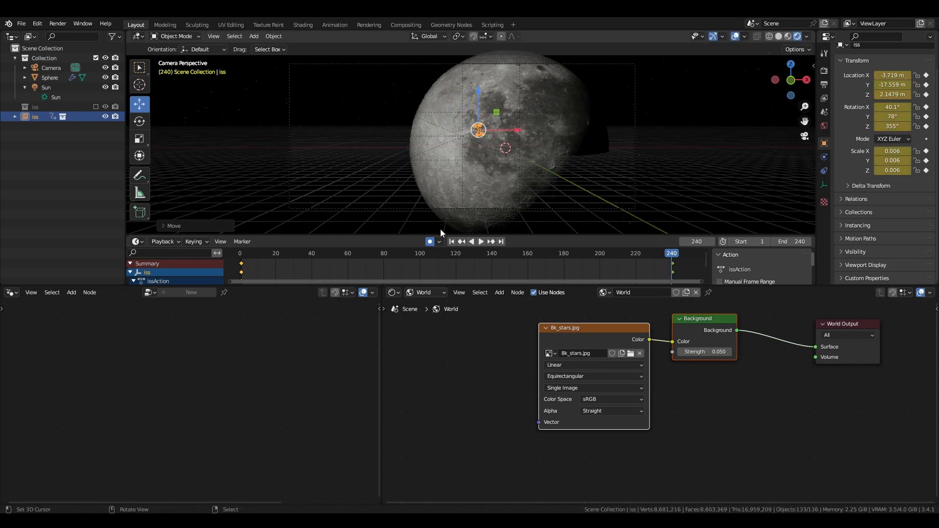
# - Preview the animation briefly from the first frame and set the iss keyframes' interpolation to Linear
pyautogui.click(452, 242)
pyautogui.scroll(2, 487, 156)
pyautogui.press('space')
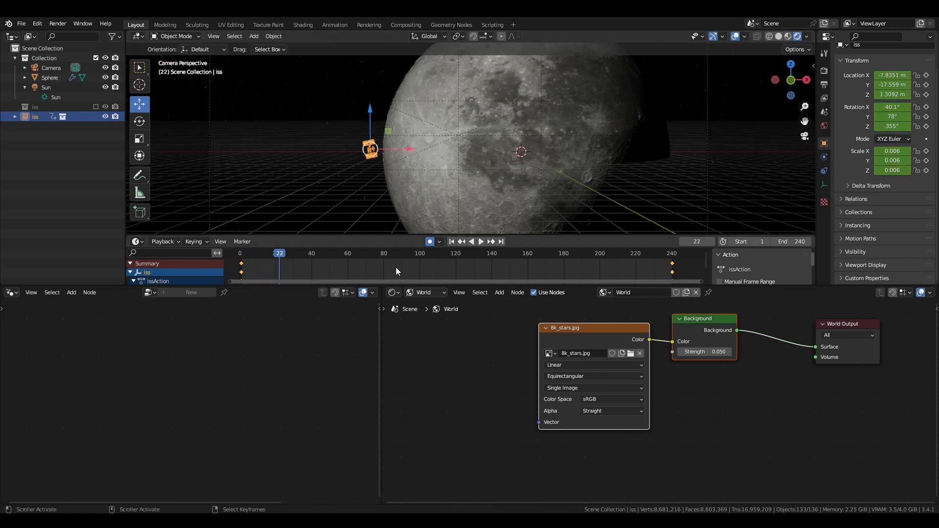
pyautogui.press('space')
pyautogui.press('t')
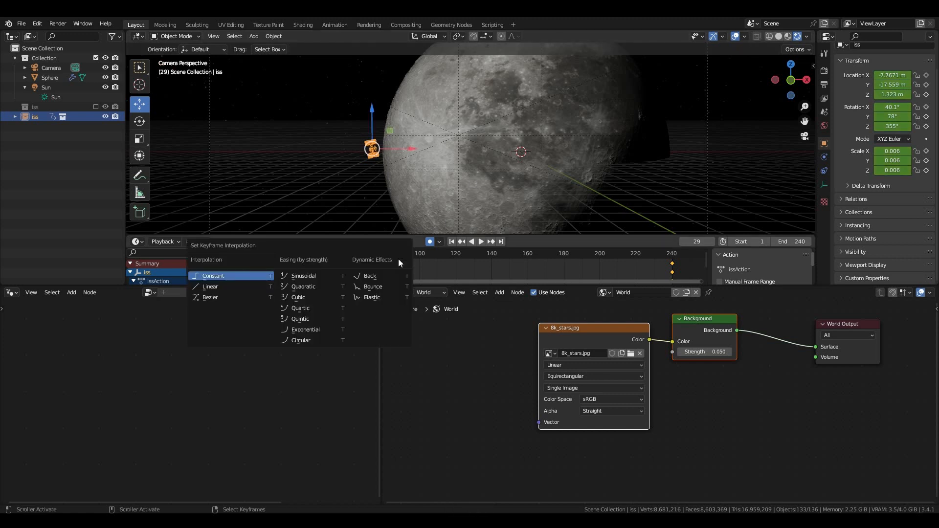
pyautogui.click(246, 289)
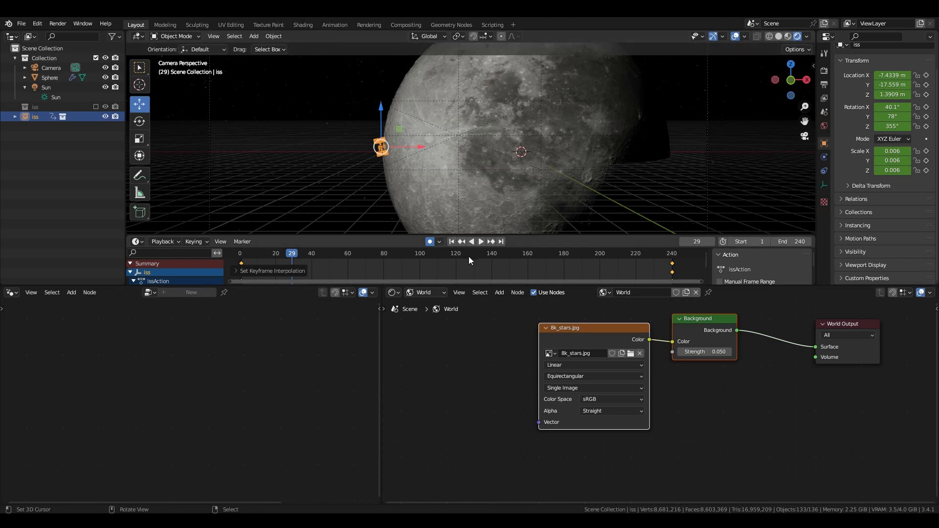
# - Play the animation with the iss instance deselected and pause at frame 97 for a closer view of its crossing
pyautogui.press('space')
pyautogui.click(353, 194)
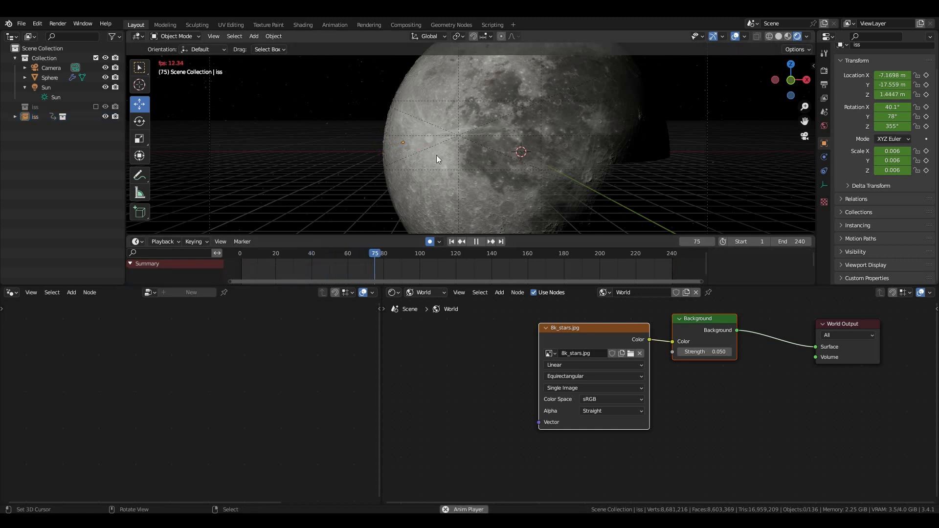
pyautogui.scroll(2, 424, 160)
pyautogui.press('space')
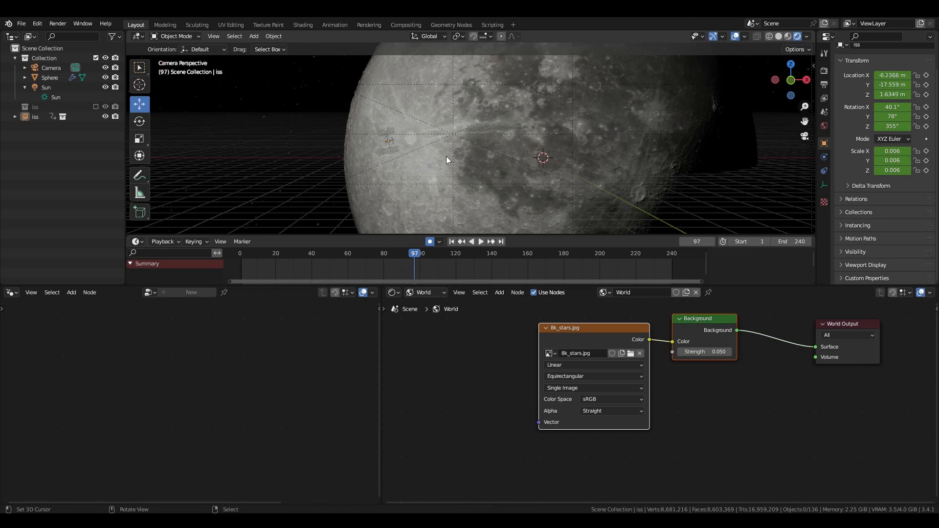
# - Scrub the animation between frame 97 and frame 181 to check the iss instance's path in front of the moon
pyautogui.scroll(-3, 440, 167)
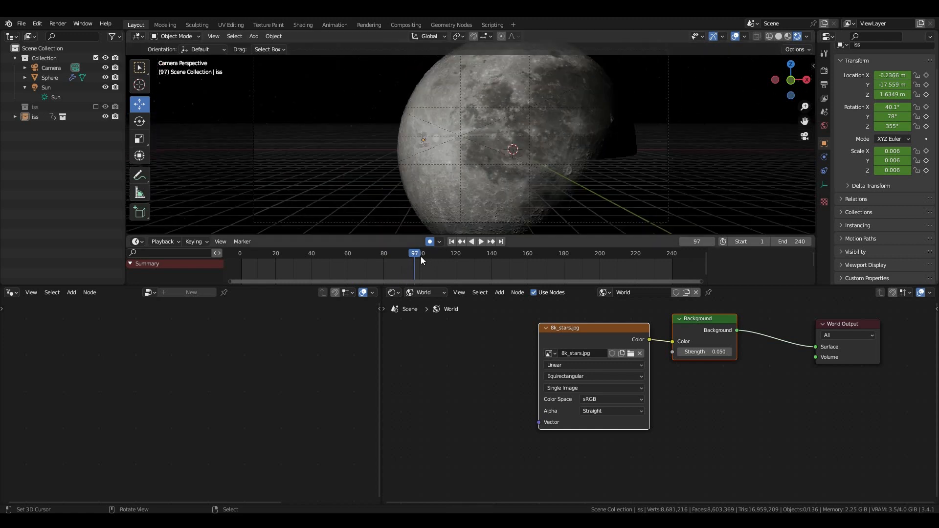
pyautogui.moveTo(422, 257); pyautogui.dragTo(565, 265)
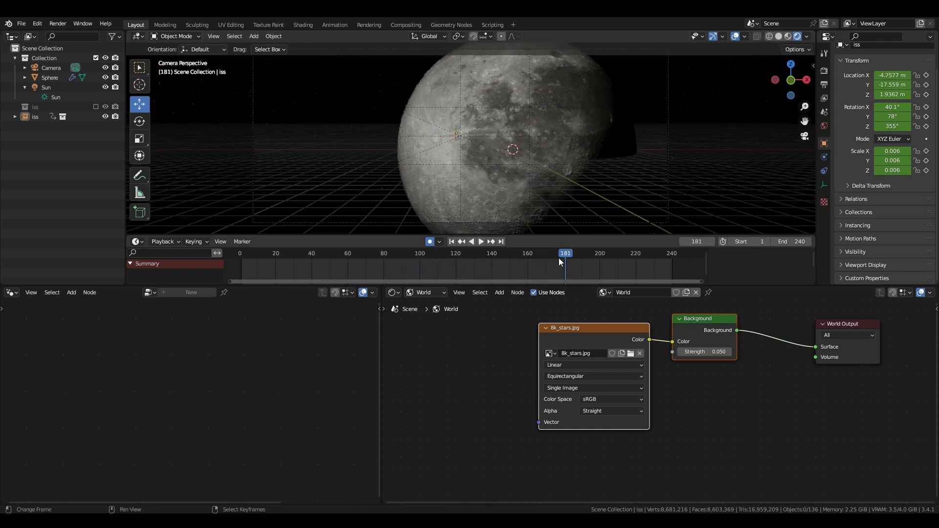
pyautogui.click(498, 263)
pyautogui.scroll(4, 450, 137)
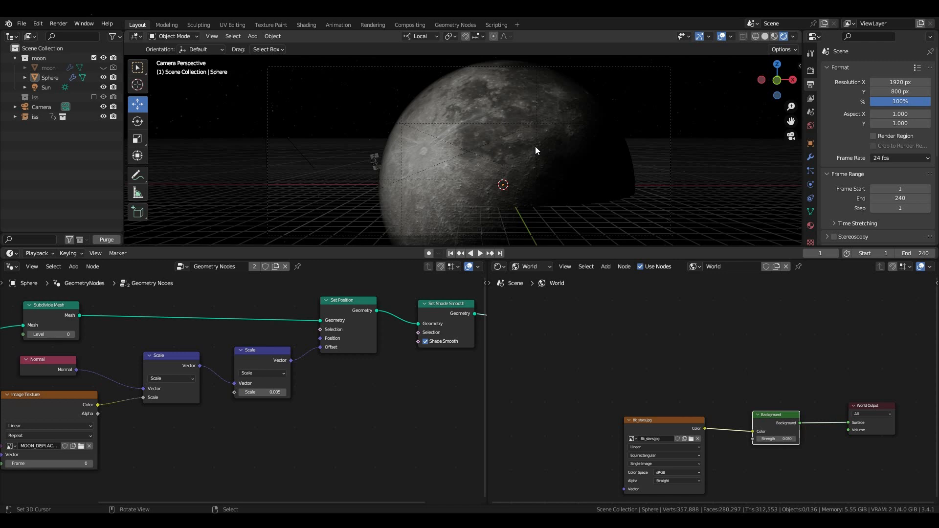
# - Switch the viewport to wireframe and on to solid shading, and render frame 1 as a still image
pyautogui.click(755, 37)
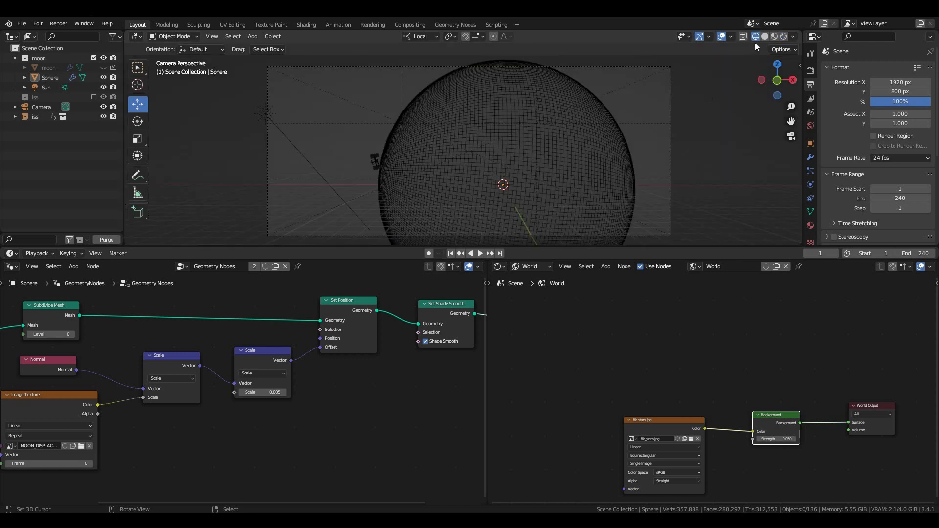
pyautogui.click(765, 37)
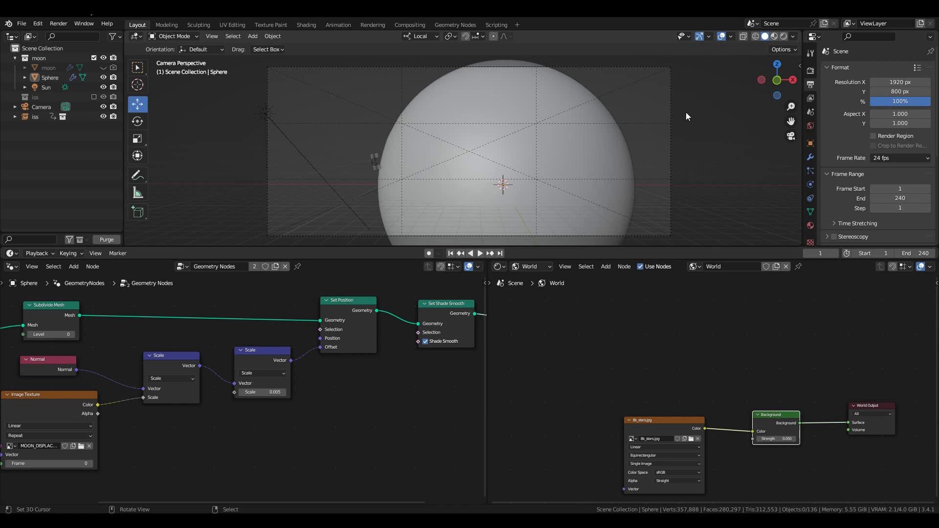
pyautogui.press('F12')
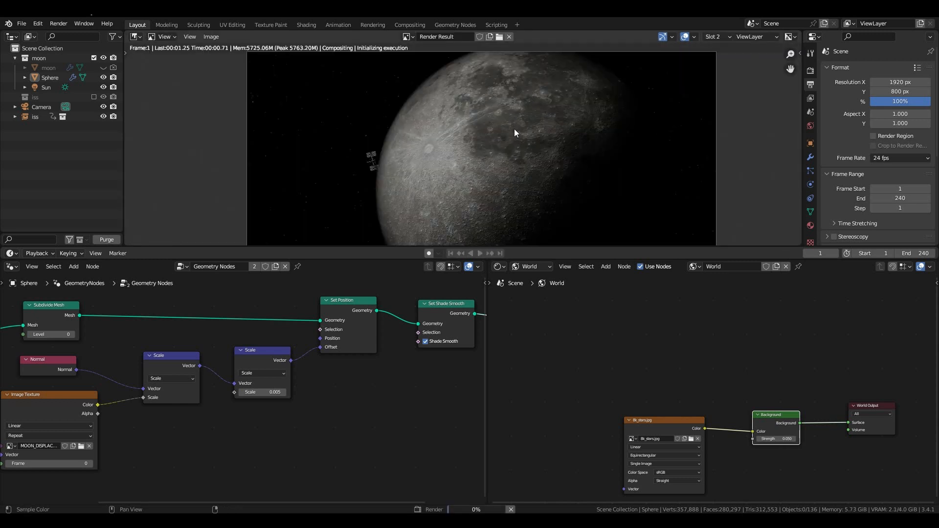
# - Open the Compositing workspace and examine the full node tree from Render Layers to the Composite and Viewer outputs
pyautogui.click(411, 24)
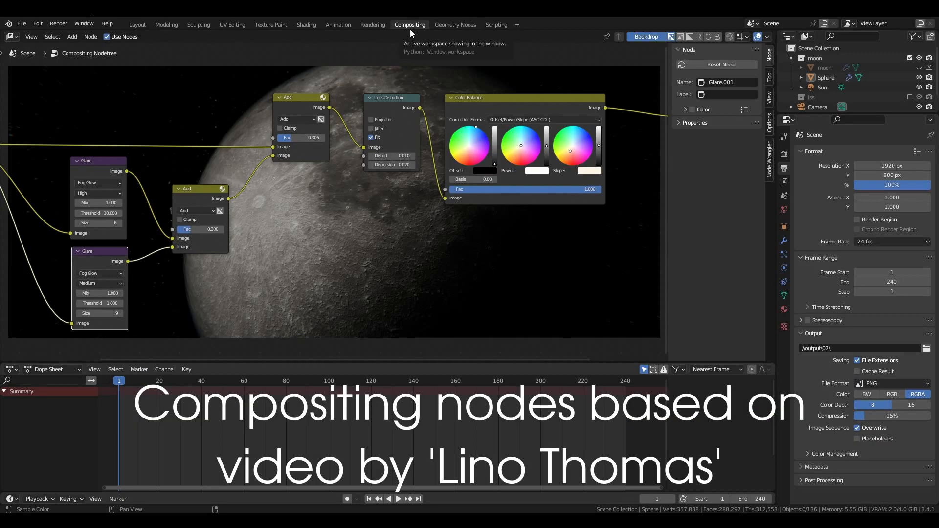
pyautogui.scroll(-4, 268, 252)
pyautogui.scroll(2, 305, 258)
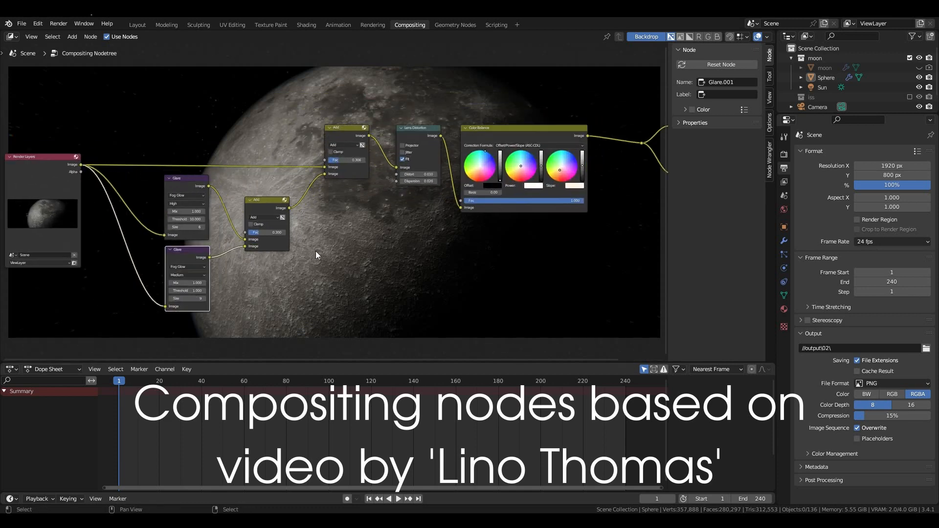
pyautogui.press('Home')
# - Preview each compositor node's output in the backdrop in order, from Render Layers through Glare, Add and Lens Distortion to Color Balance
pyautogui.click(139, 179)
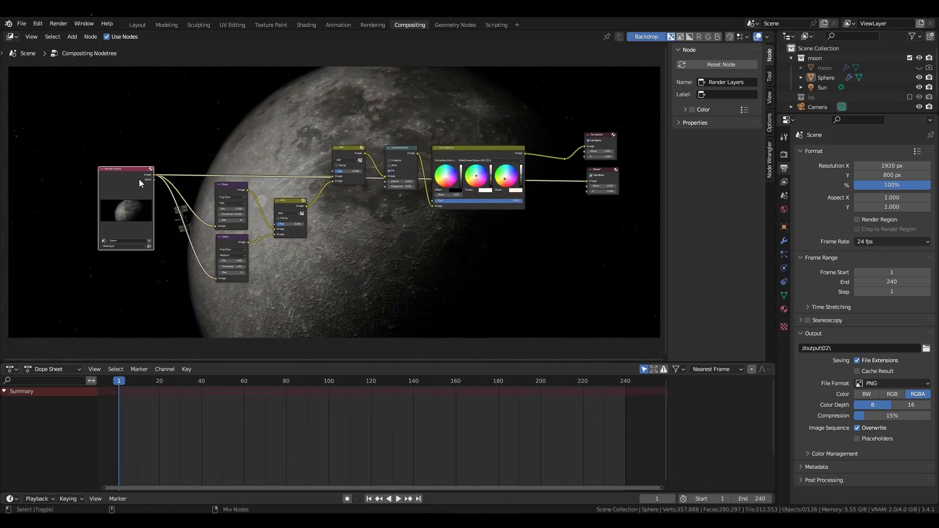
pyautogui.keyDown('ctrl'); pyautogui.keyDown('shift'); pyautogui.click(224, 190); pyautogui.keyUp('shift'); pyautogui.keyUp('ctrl')
pyautogui.keyDown('ctrl'); pyautogui.keyDown('shift'); pyautogui.click(224, 240); pyautogui.keyUp('shift'); pyautogui.keyUp('ctrl')
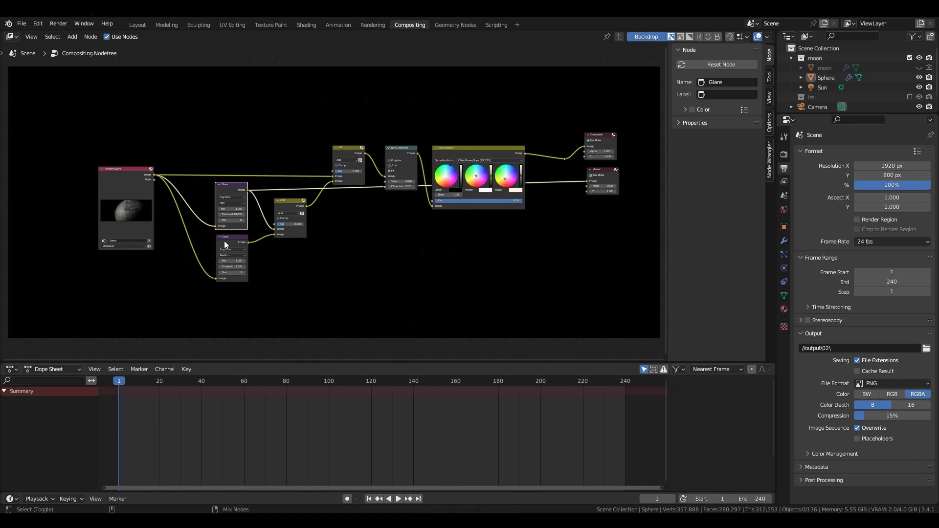
pyautogui.keyDown('ctrl'); pyautogui.keyDown('shift'); pyautogui.click(285, 209); pyautogui.keyUp('shift'); pyautogui.keyUp('ctrl')
pyautogui.keyDown('ctrl'); pyautogui.keyDown('shift'); pyautogui.click(350, 149); pyautogui.keyUp('shift'); pyautogui.keyUp('ctrl')
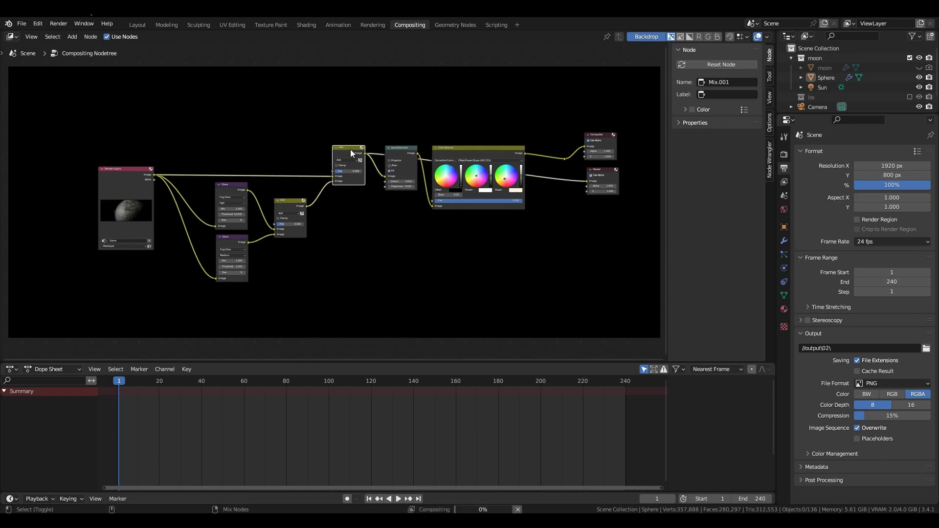
pyautogui.keyDown('ctrl'); pyautogui.keyDown('shift'); pyautogui.click(402, 151); pyautogui.keyUp('shift'); pyautogui.keyUp('ctrl')
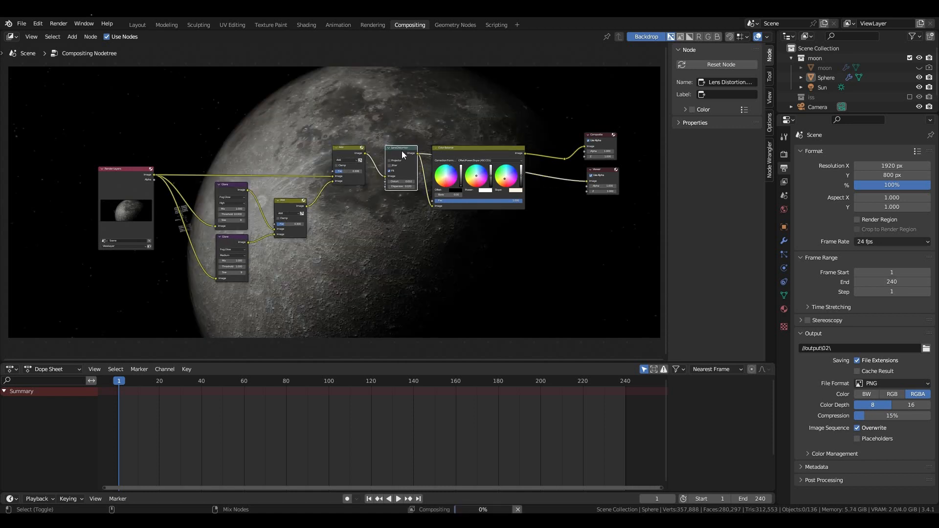
pyautogui.keyDown('ctrl'); pyautogui.keyDown('shift'); pyautogui.click(469, 151); pyautogui.keyUp('shift'); pyautogui.keyUp('ctrl')
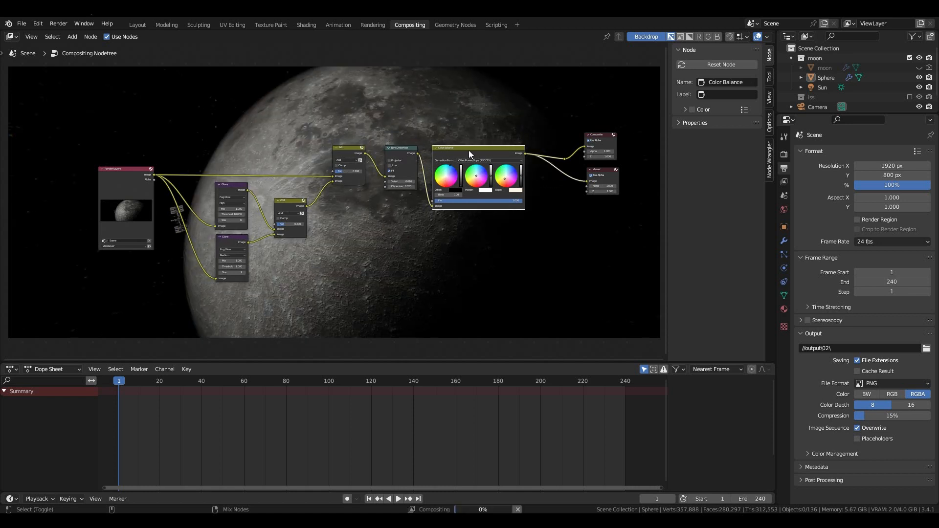
pyautogui.click(563, 158)
pyautogui.scroll(-2, 353, 132)
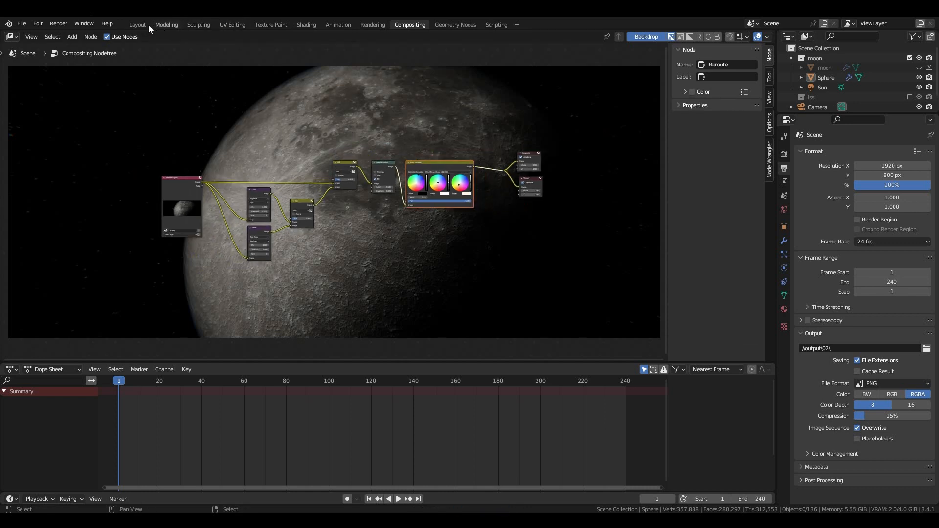
# - Open the Rendering workspace and inspect the composited render of frame 1 up close
pyautogui.click(139, 26)
pyautogui.click(374, 25)
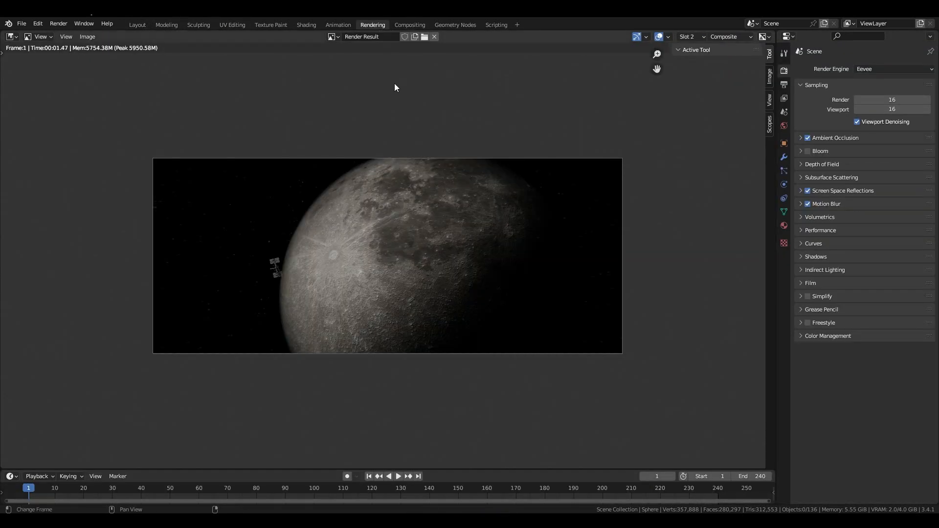
pyautogui.scroll(3, 404, 190)
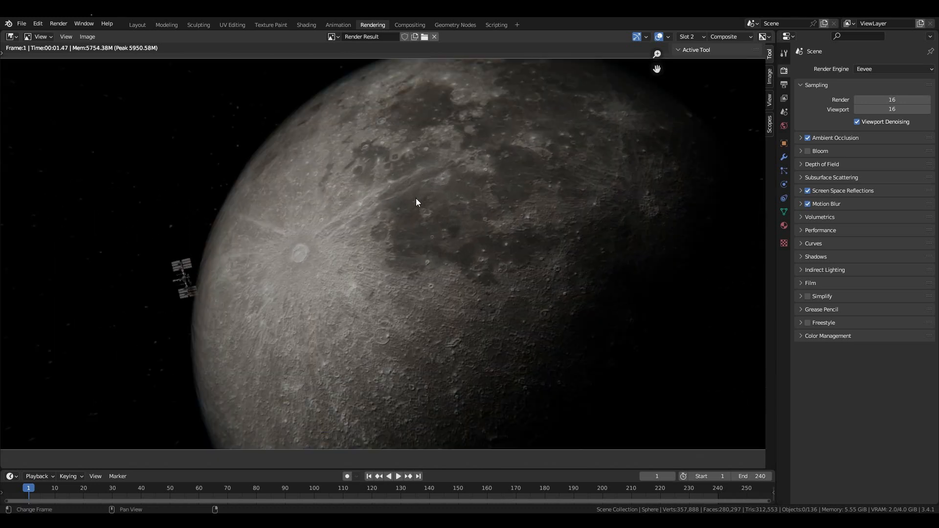
pyautogui.scroll(-1, 416, 202)
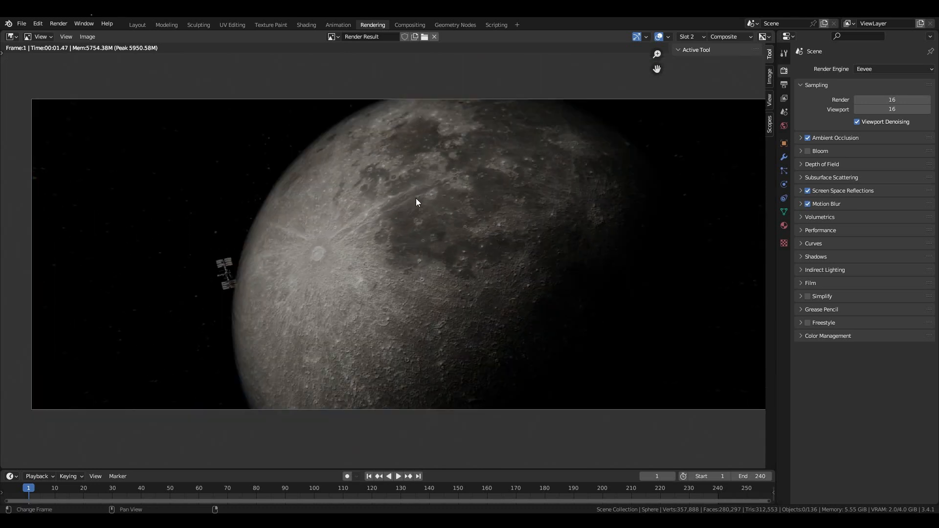
# - Set the Eevee render samples to 64 and render frame 1 again into Slot 2
pyautogui.click(885, 100)
pyautogui.write('64')
pyautogui.press('Return')
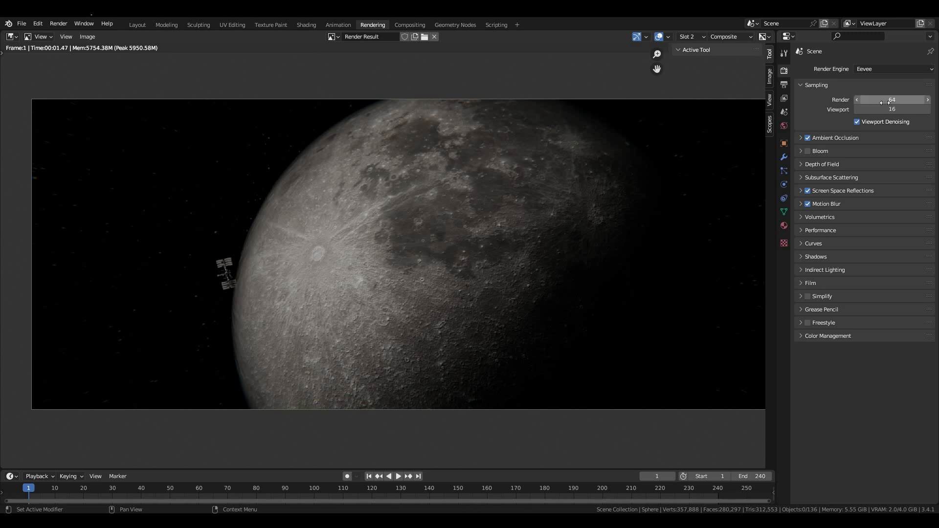
pyautogui.scroll(-2, 509, 204)
pyautogui.scroll(2, 500, 199)
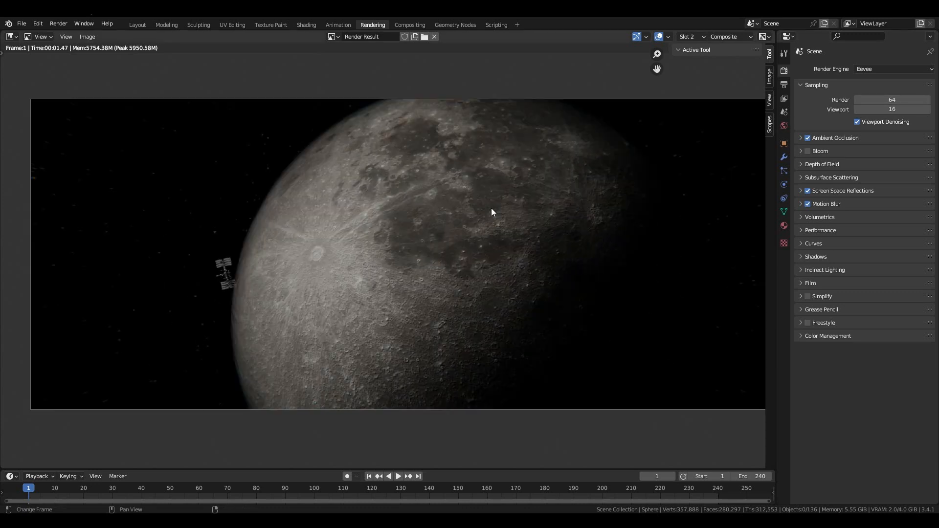
pyautogui.press('F12')
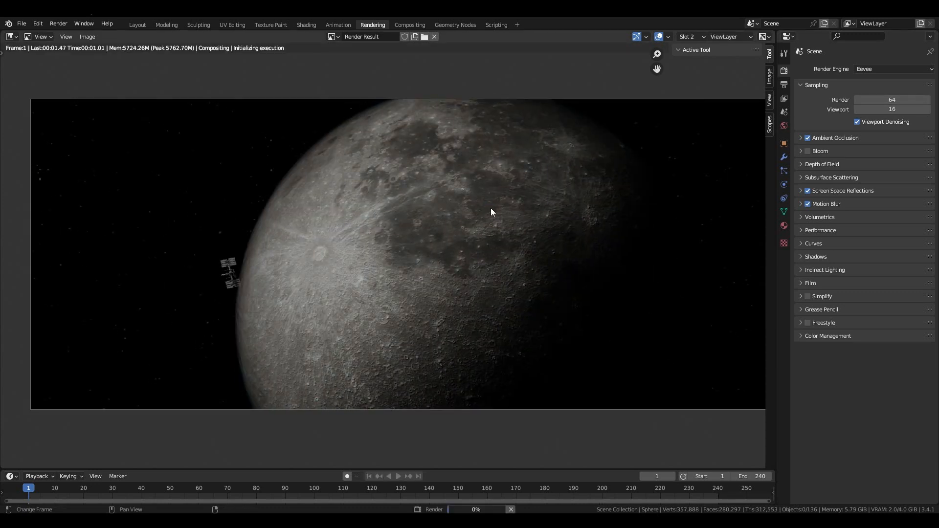
pyautogui.scroll(-1, 490, 212)
pyautogui.scroll(2, 490, 208)
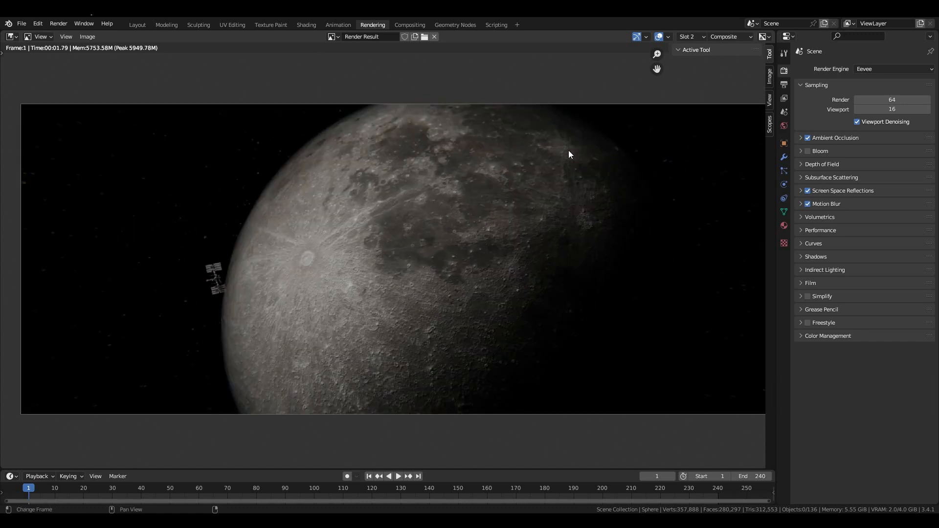
# - Switch the render result to Slot 1, set the render samples to 16 and render frame 1 for comparison
pyautogui.click(691, 36)
pyautogui.click(694, 48)
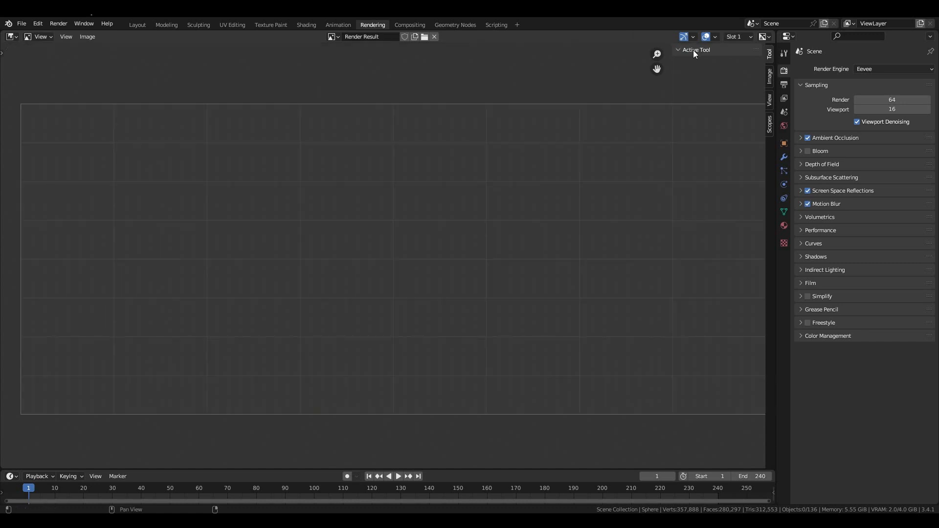
pyautogui.click(905, 100)
pyautogui.write('16')
pyautogui.press('Return')
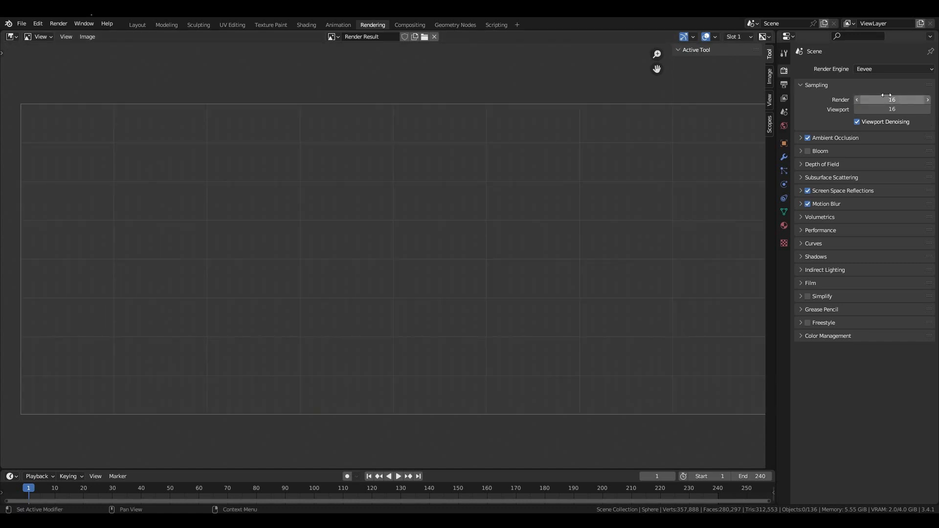
pyautogui.scroll(-1, 508, 198)
pyautogui.press('F12')
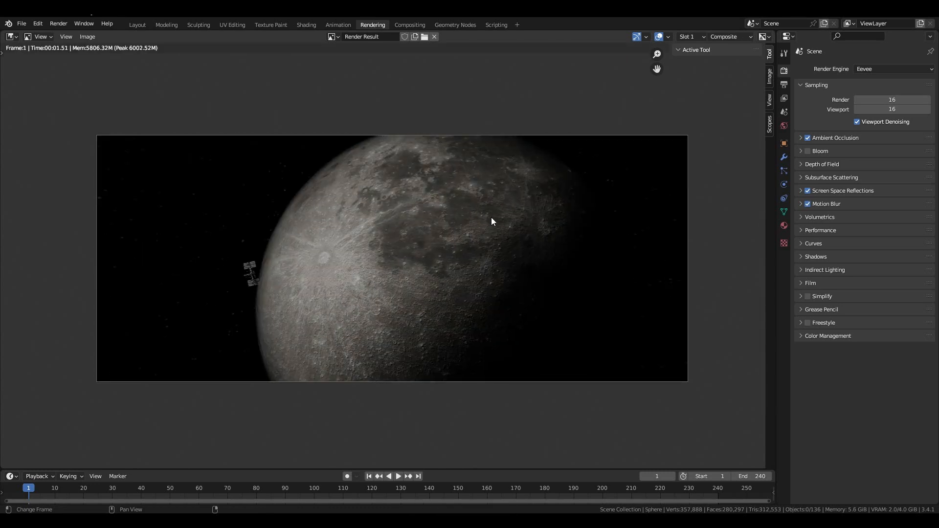
# - Compare the 16-sample render in Slot 1 with the 64-sample render in Slot 2, checking the moon's surface detail
pyautogui.press('j')
pyautogui.press('j')
pyautogui.press('j')
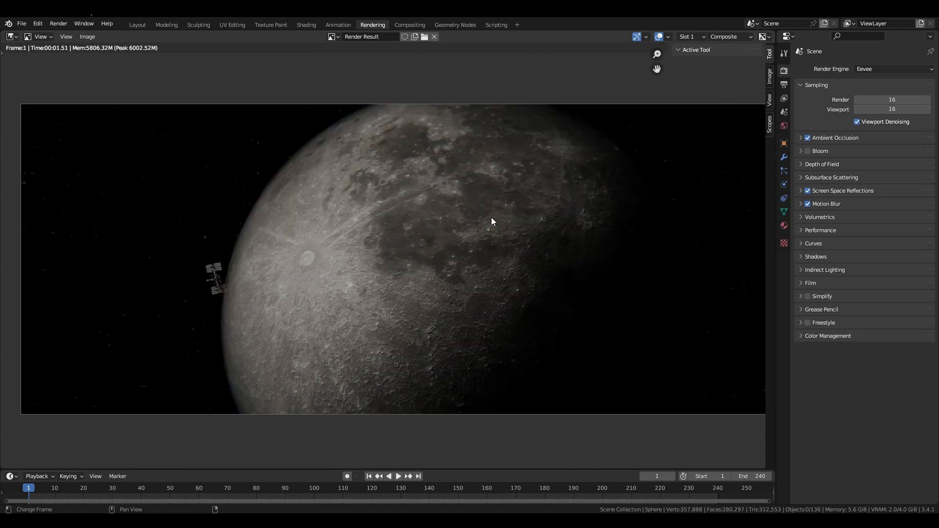
pyautogui.press('j')
pyautogui.scroll(2, 400, 255)
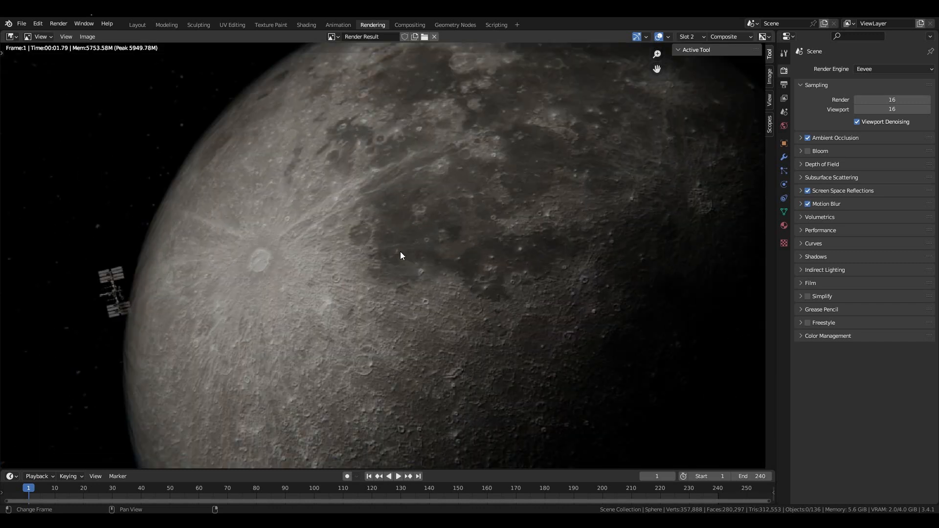
pyautogui.scroll(-3, 439, 263)
pyautogui.moveTo(440, 264)
pyautogui.mouseDown(button='middle')
pyautogui.moveTo(426, 261)
pyautogui.moveTo(435, 261)
pyautogui.mouseUp(button='middle')
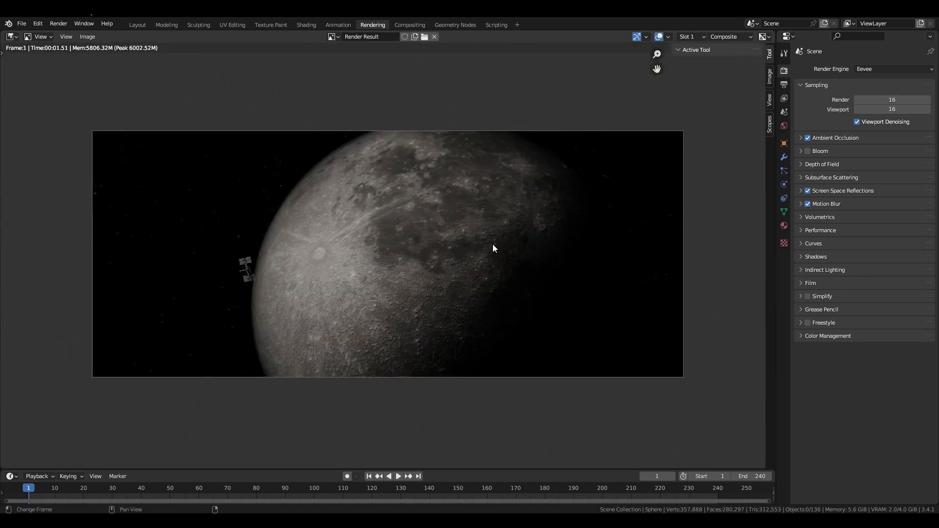
pyautogui.scroll(1, 493, 248)
pyautogui.moveTo(493, 247); pyautogui.dragTo(486, 248, button='middle')
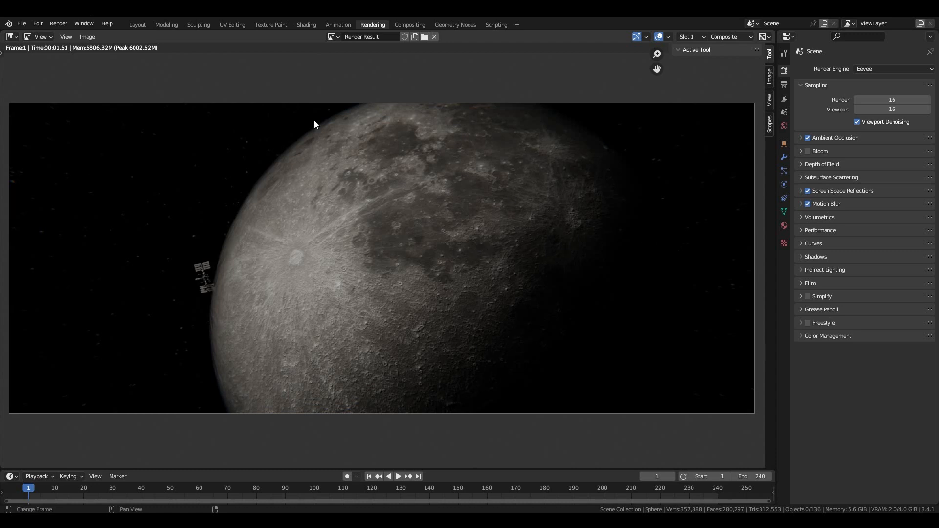